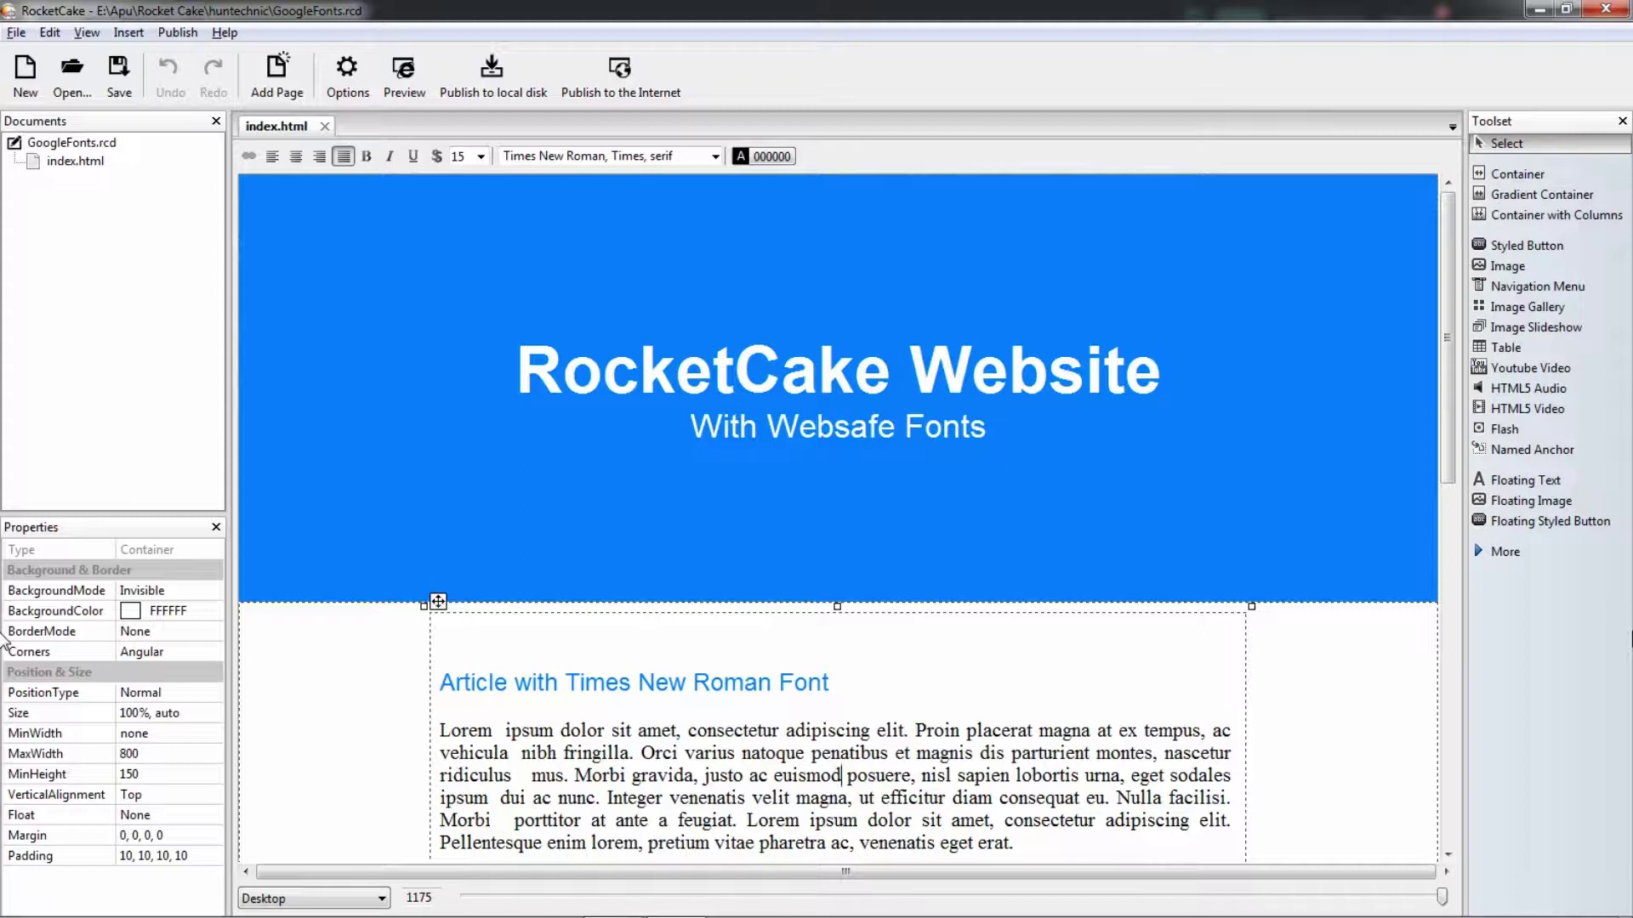
Step: Check the current fonts of the banner heading, subheading, article heading and body text, leaving them unchanged
click(1070, 410)
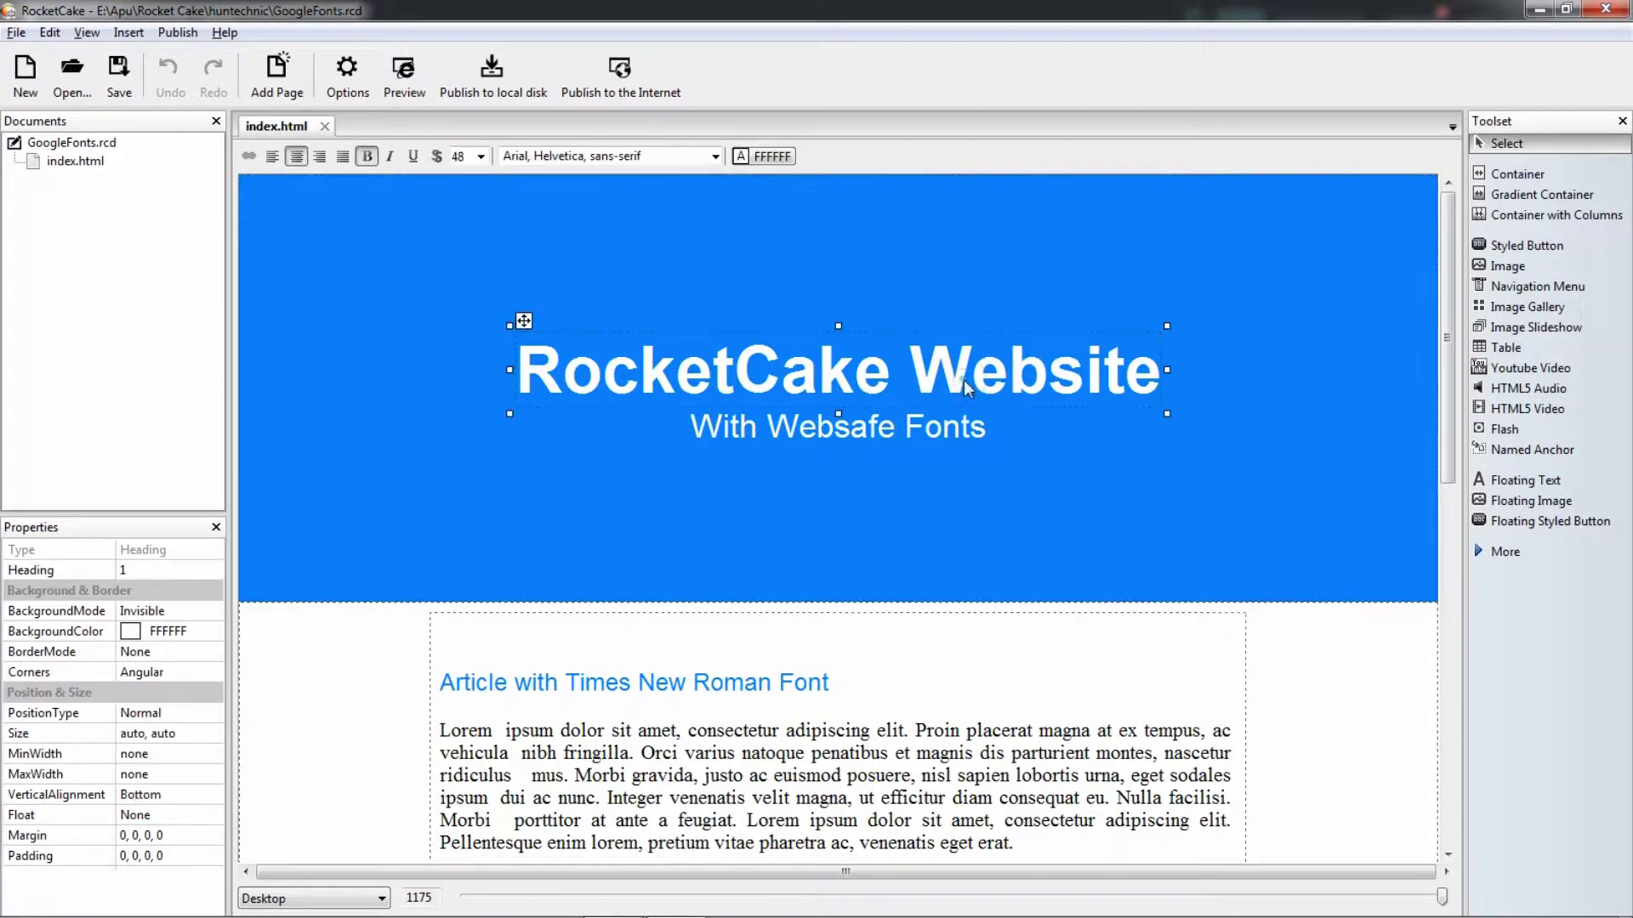
click(716, 158)
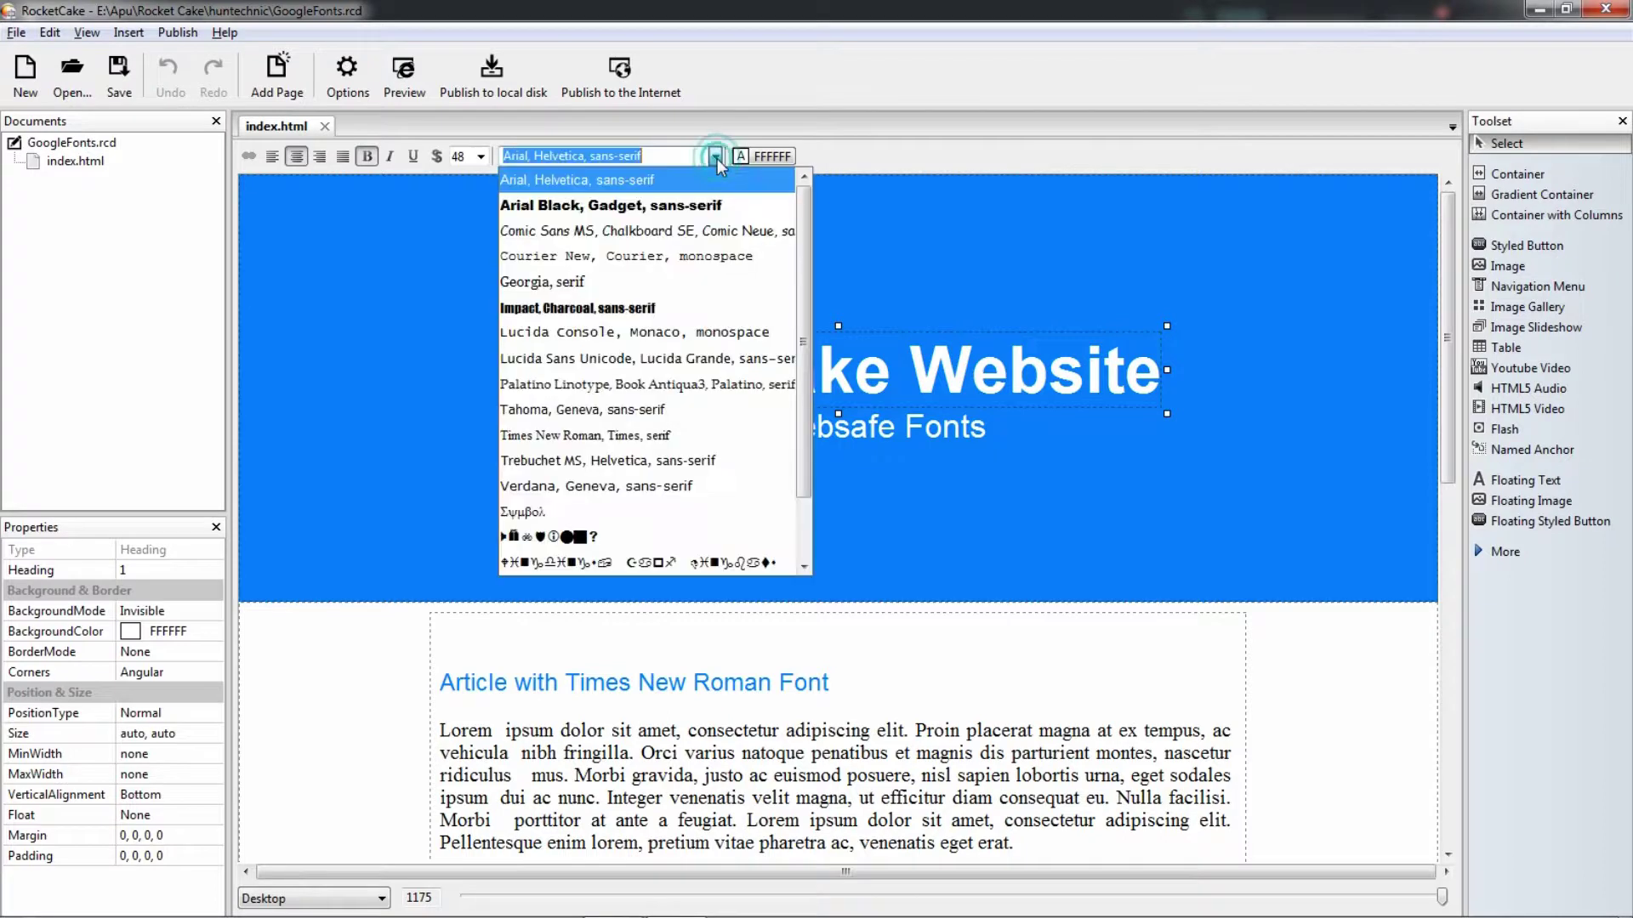
click(717, 157)
click(770, 429)
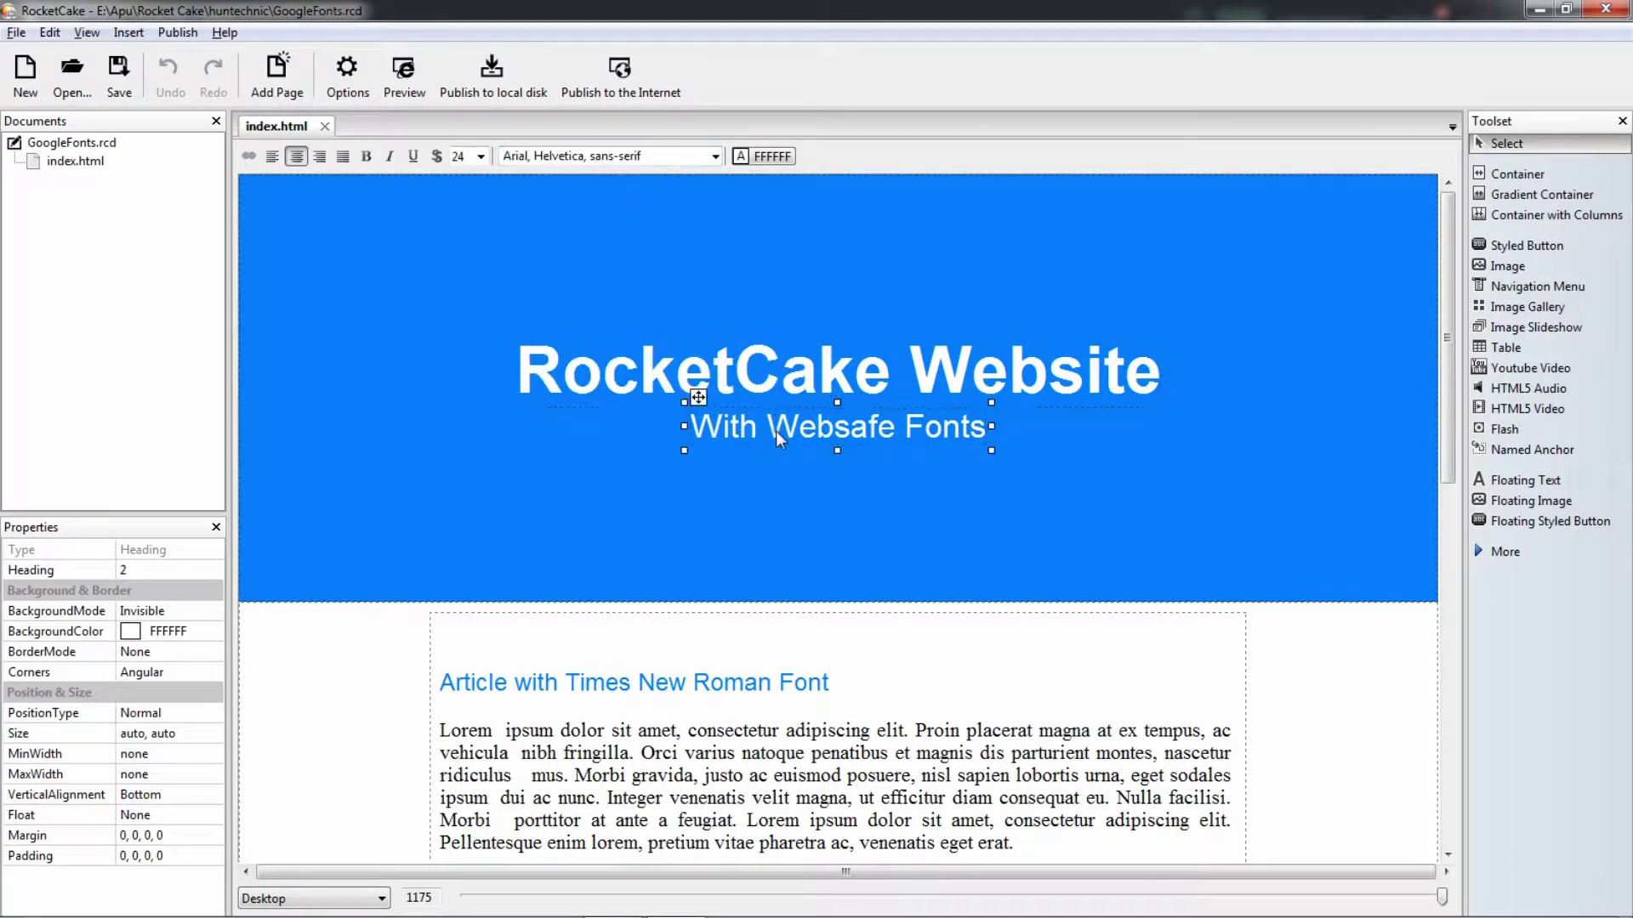
click(789, 682)
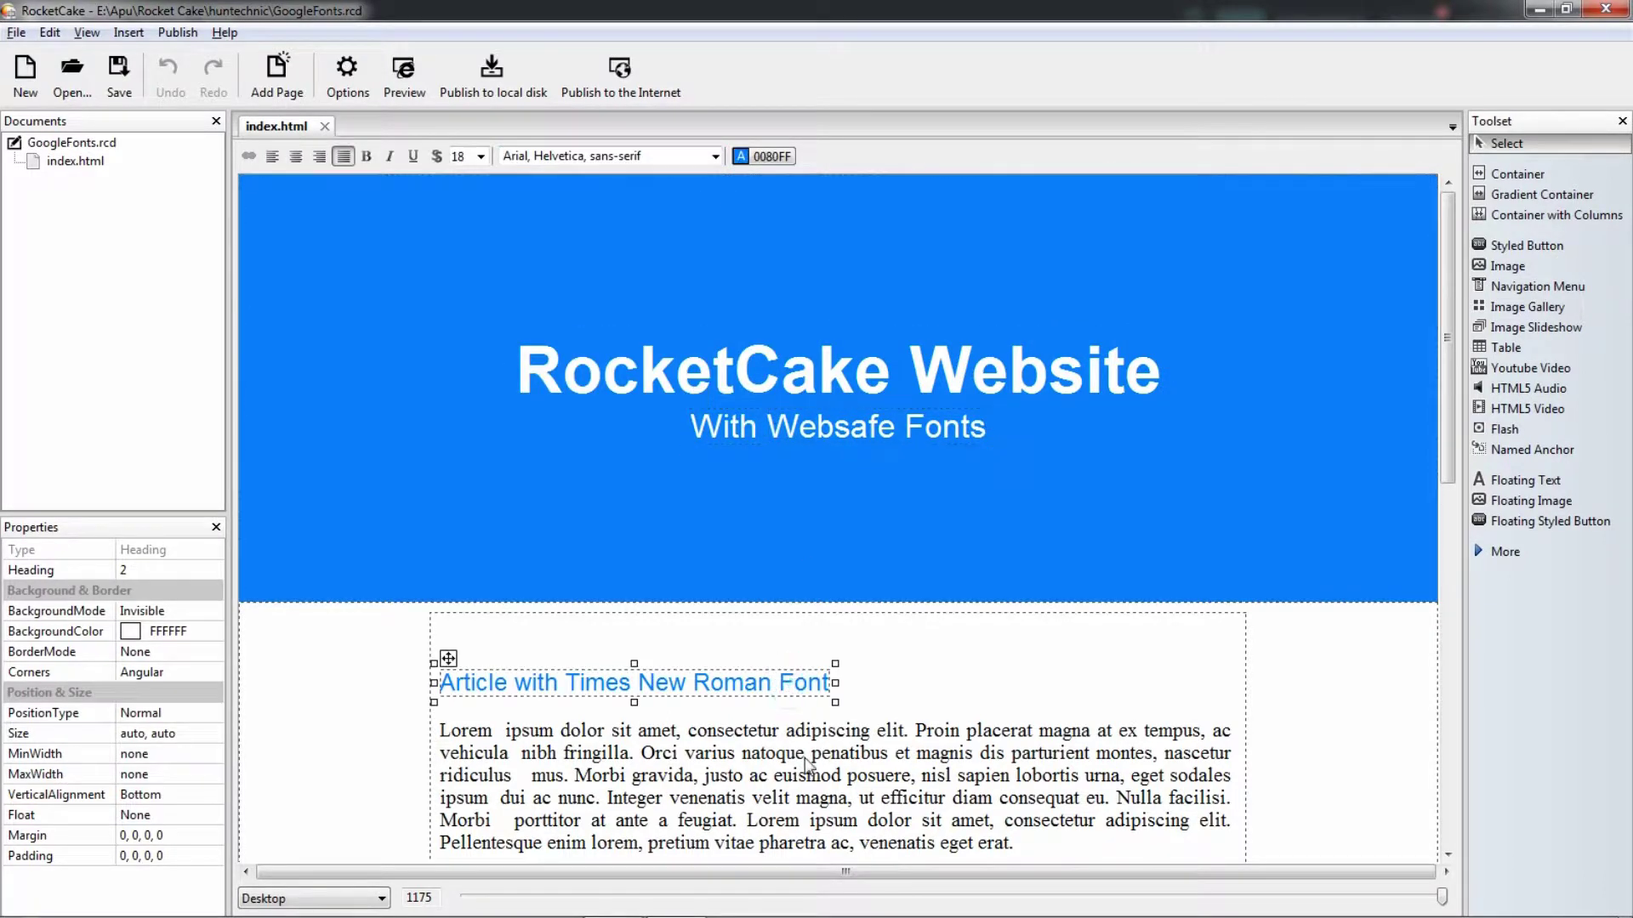
click(805, 756)
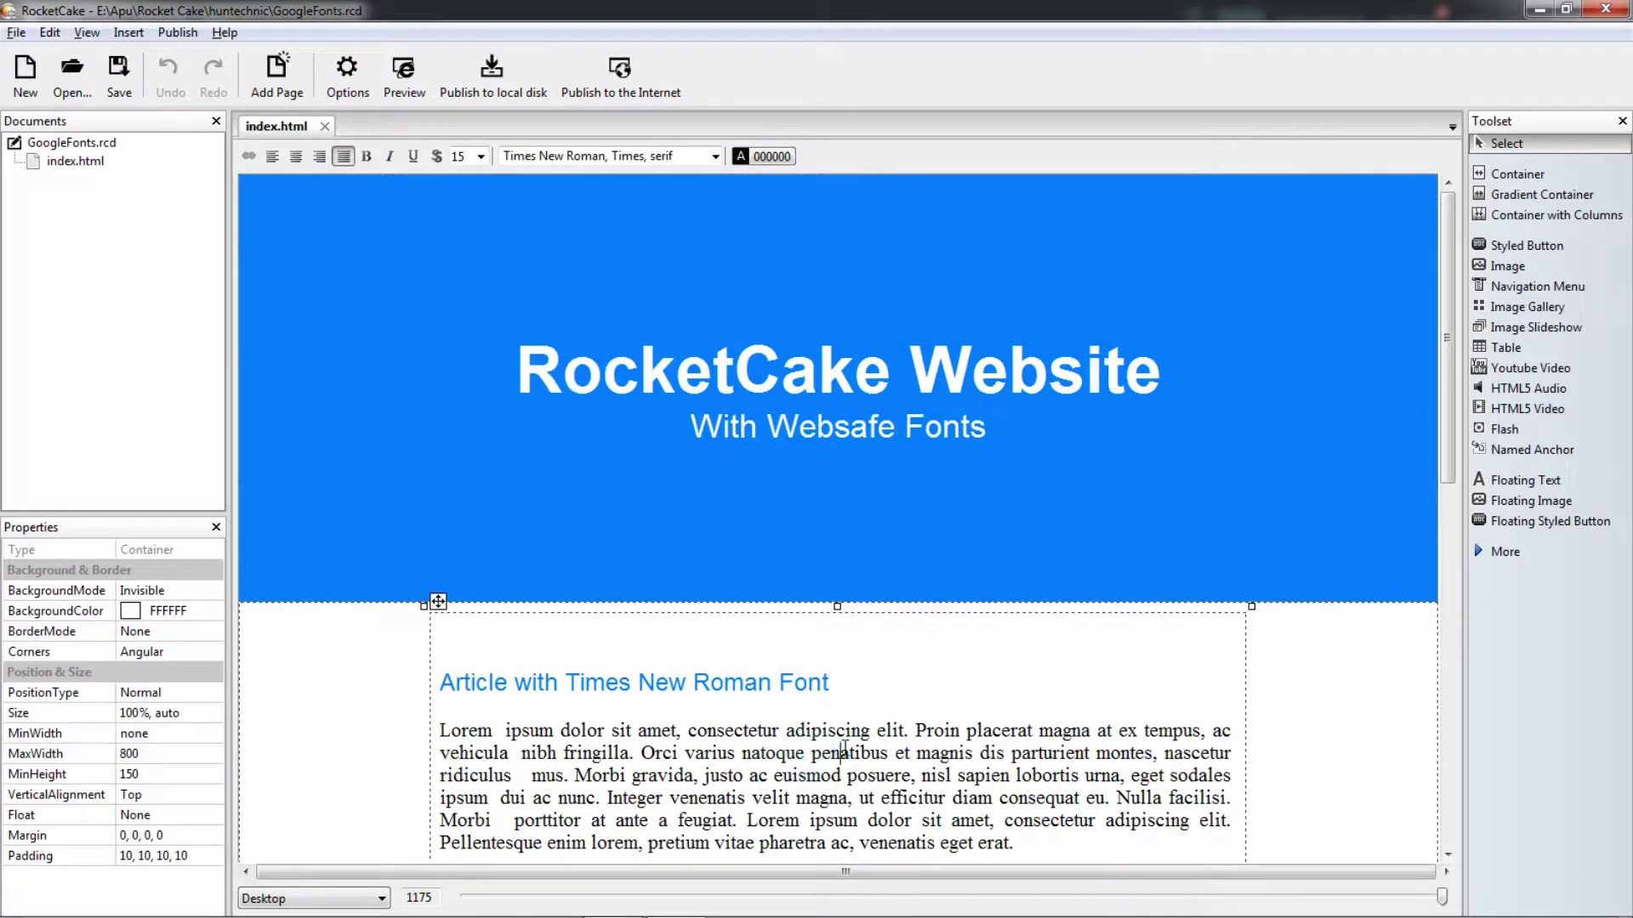
click(714, 158)
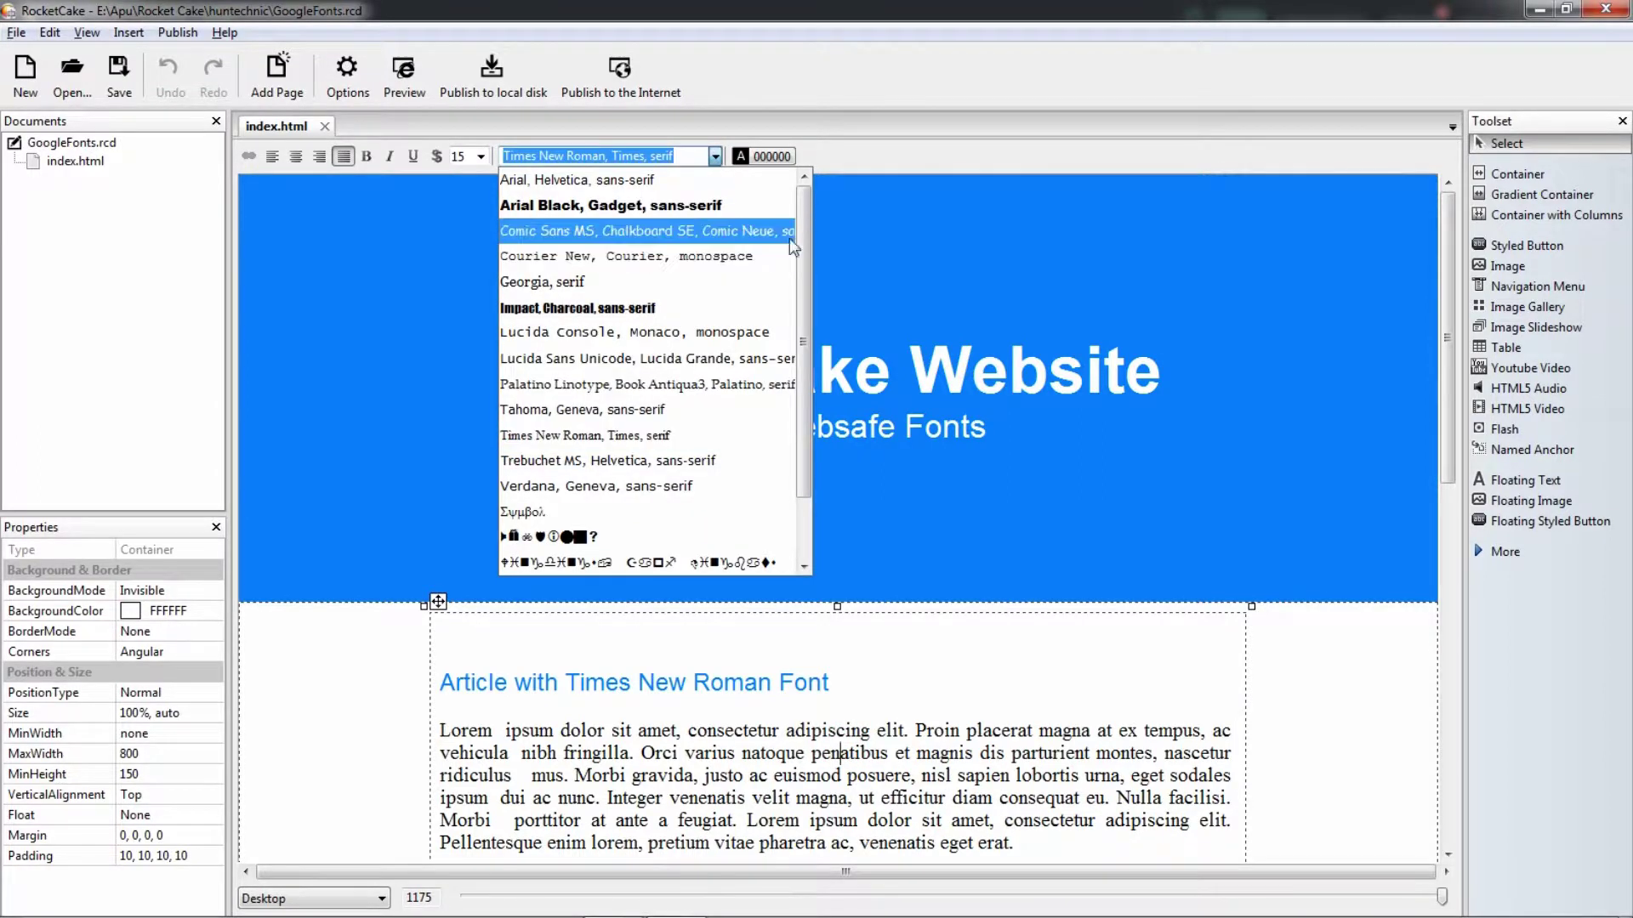
drag(805, 223, 819, 192)
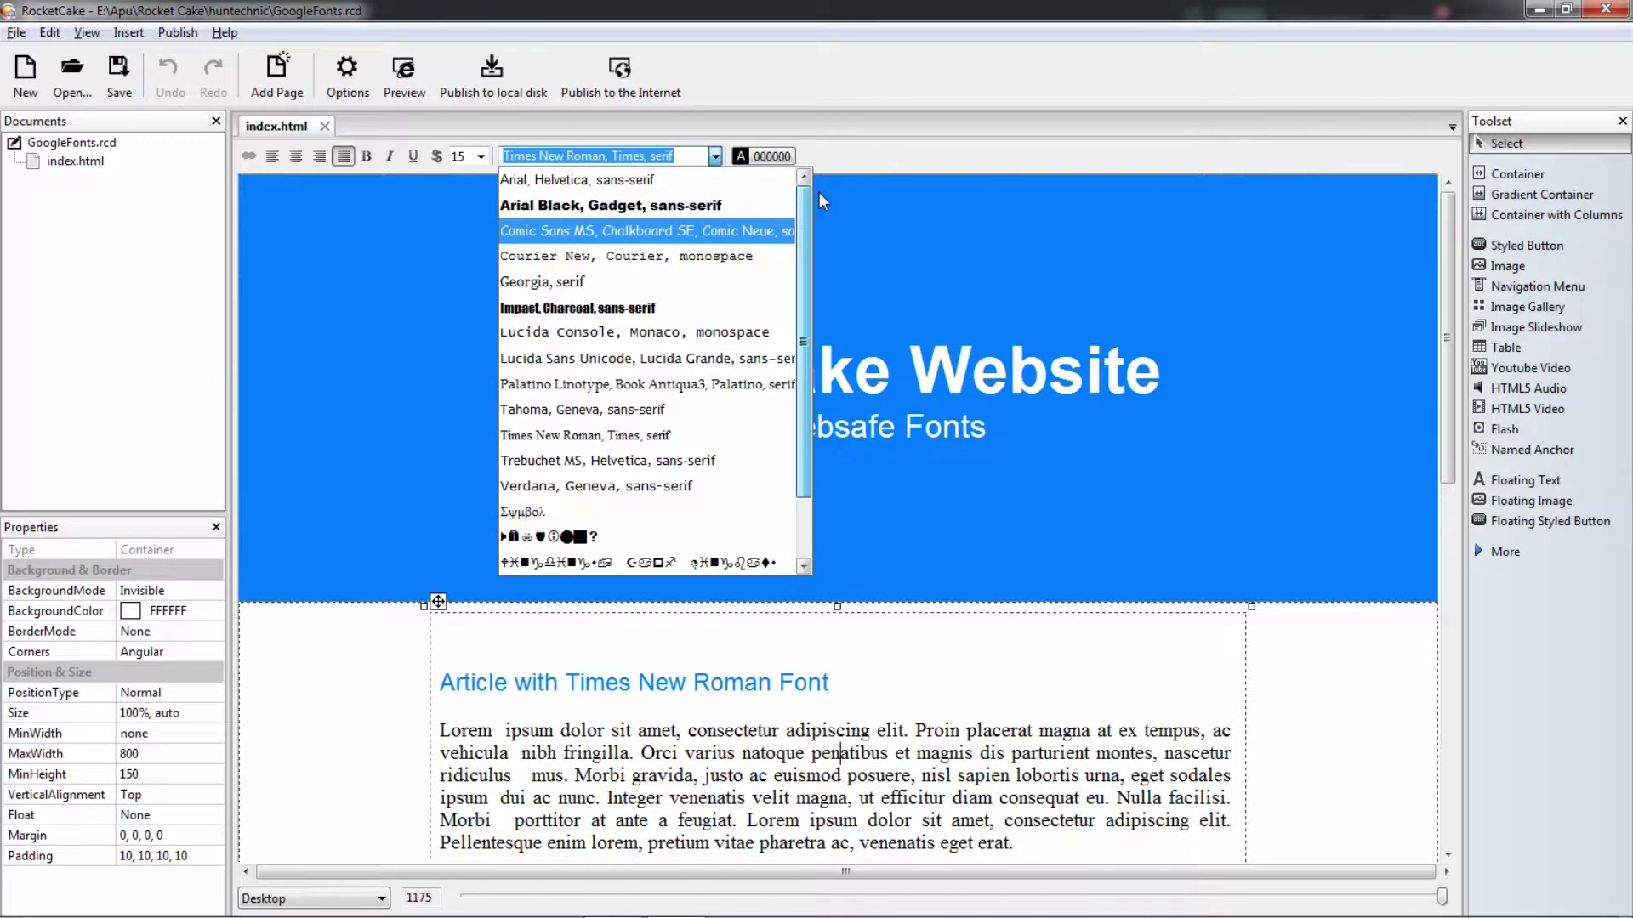
click(840, 155)
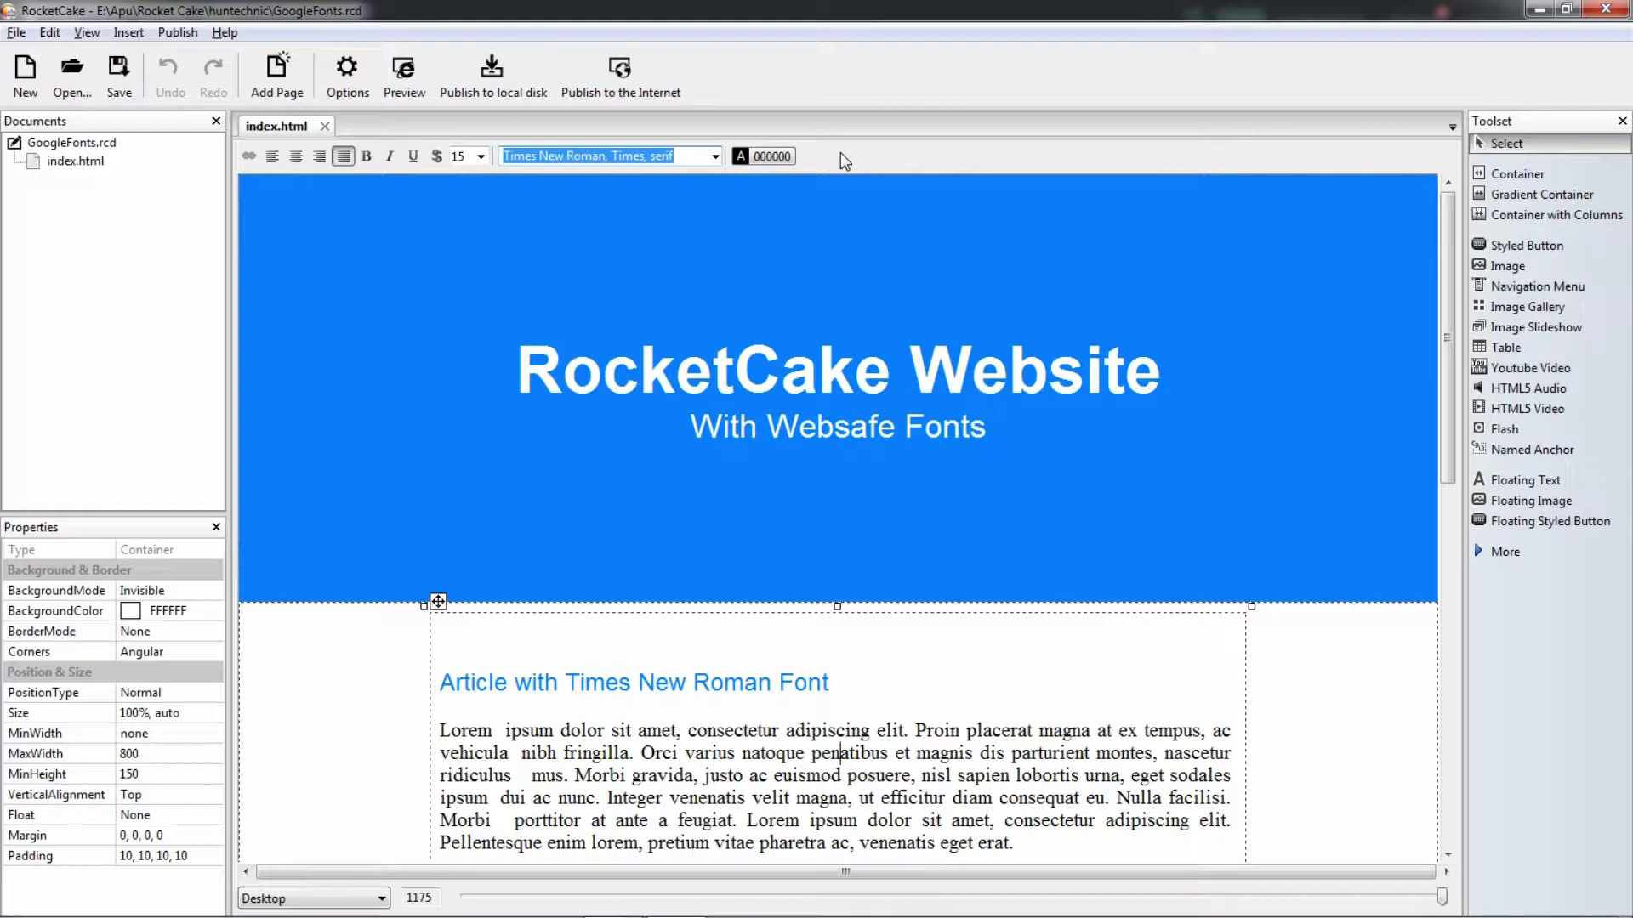
Step: Preview the websafe-font page in Chrome, scroll through it, and open a new blank tab
click(398, 66)
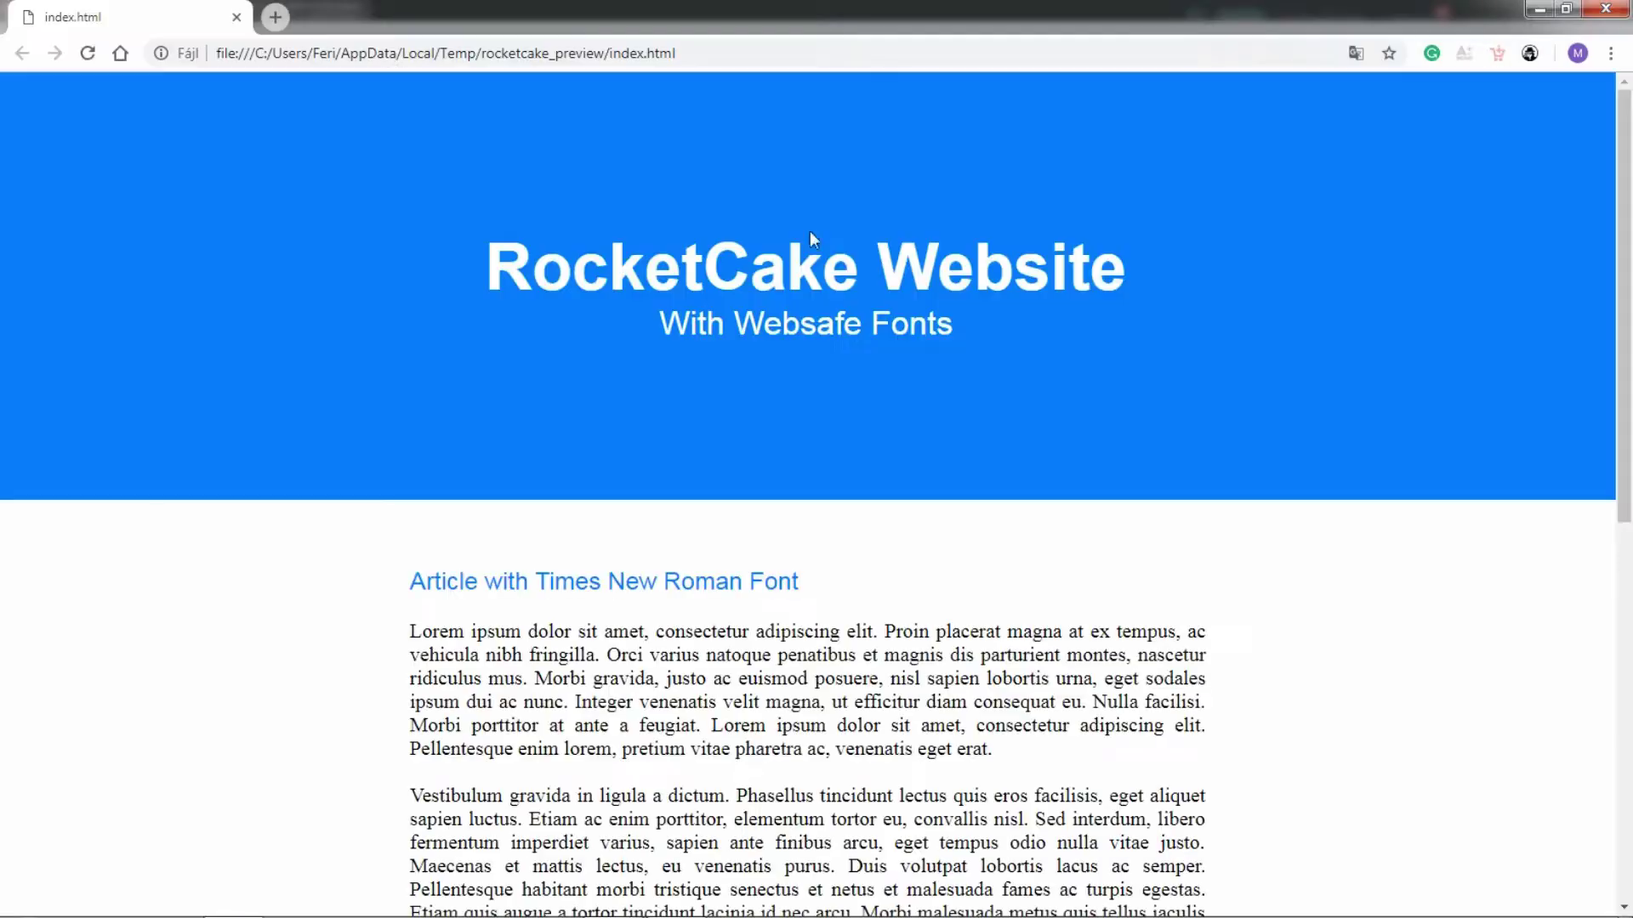
scroll(915, 313, down, 6)
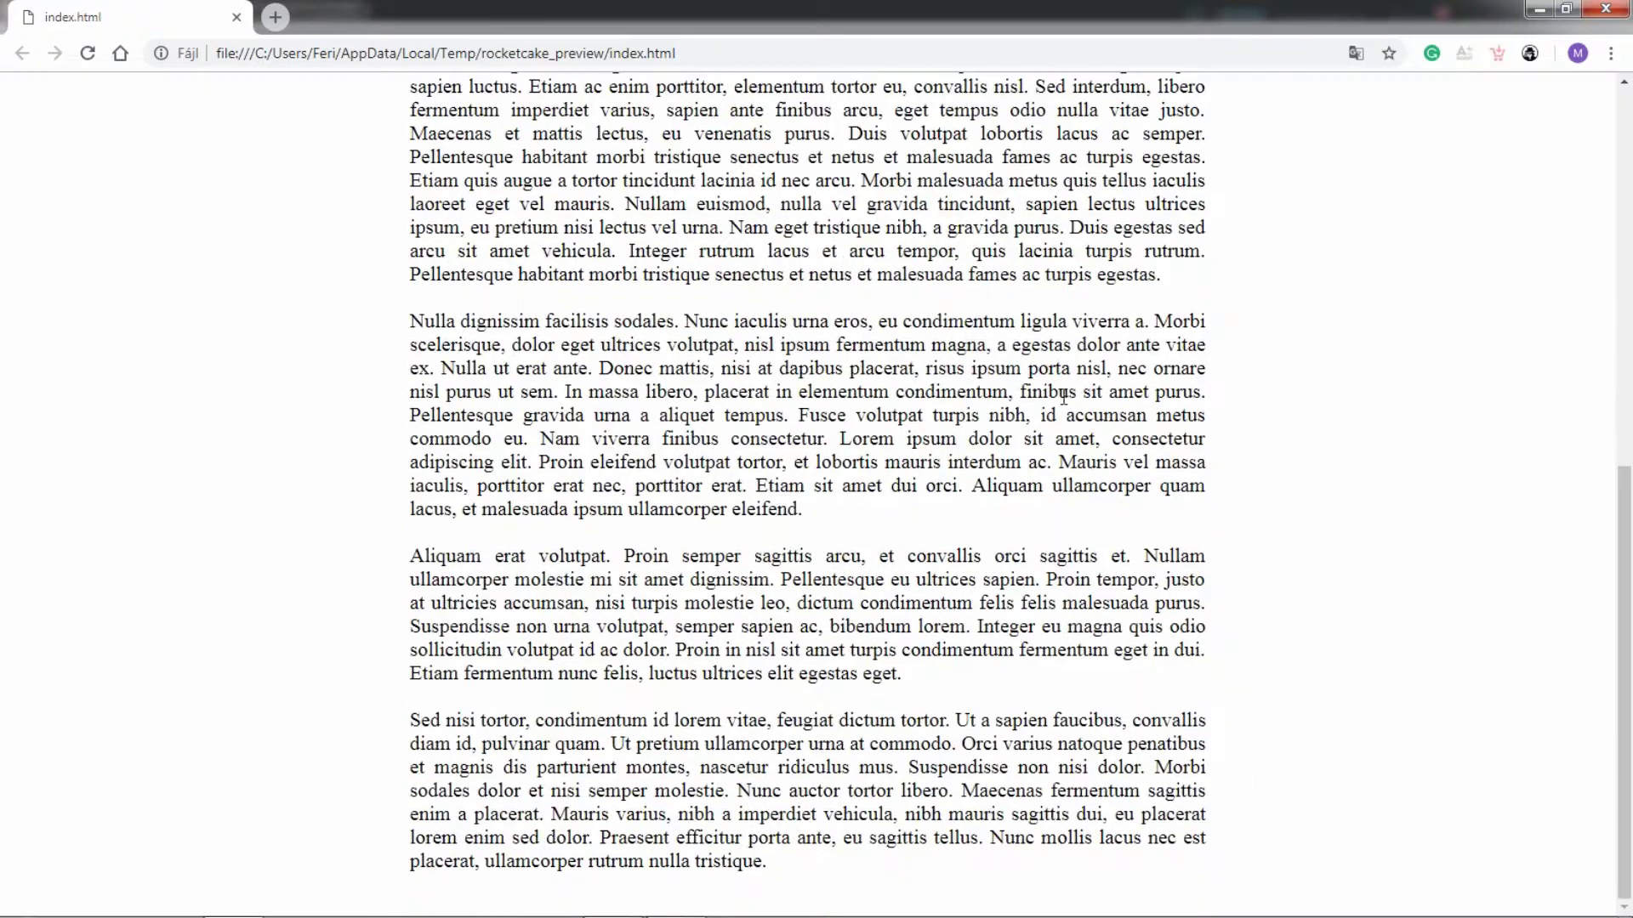
scroll(1062, 396, up, 6)
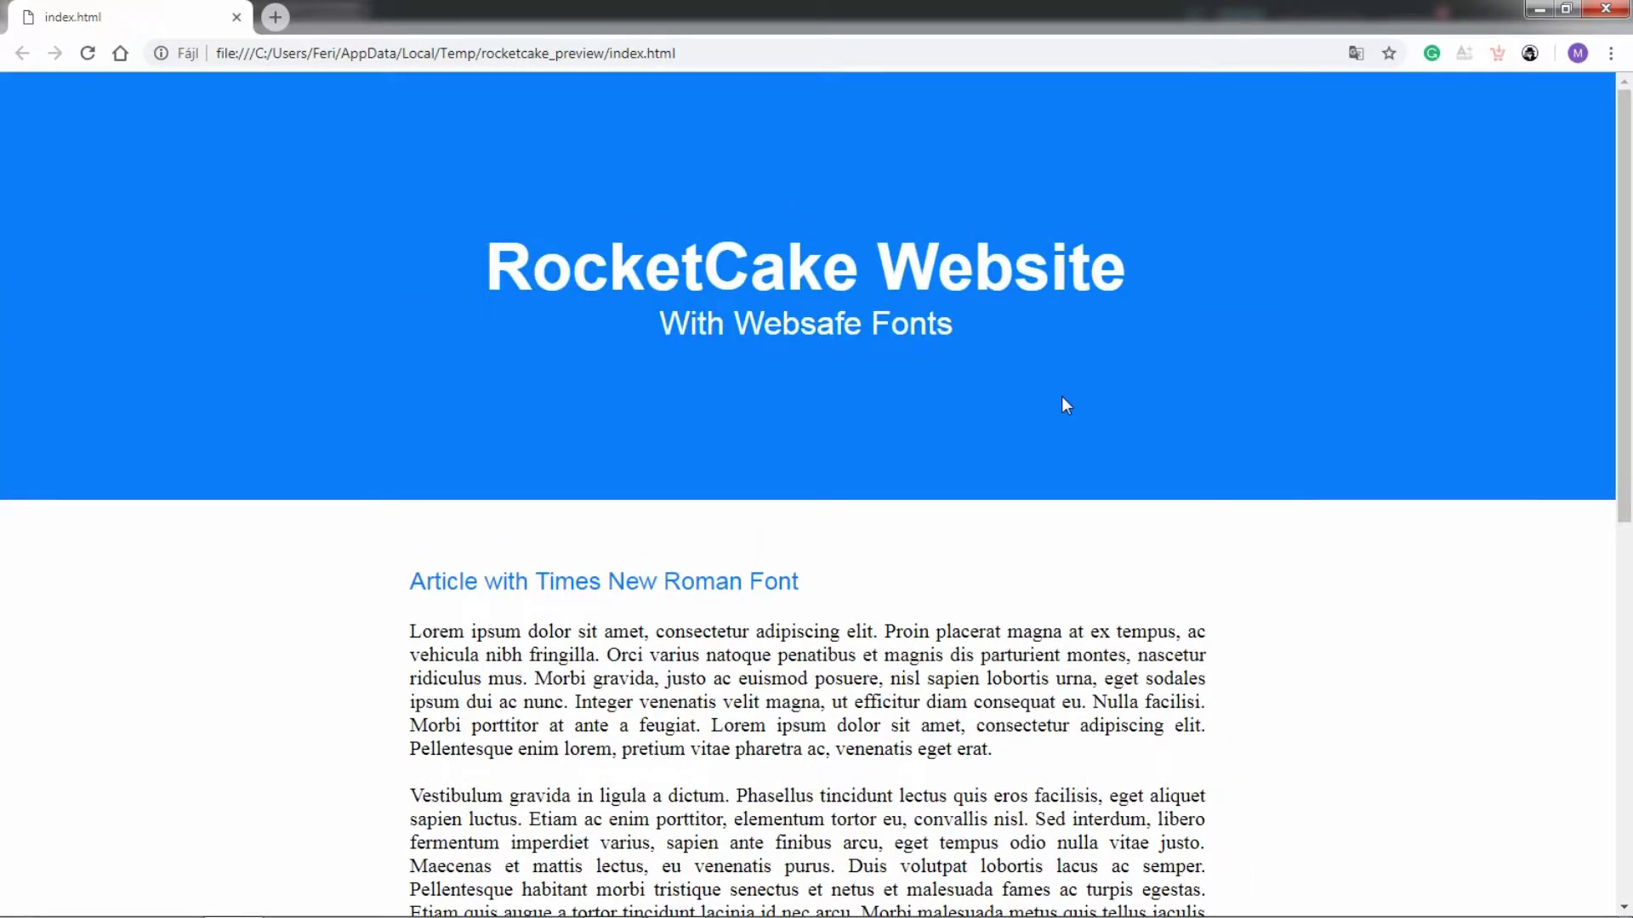
click(274, 17)
Step: Search for 'google fonts' from the new tab's search box
click(684, 415)
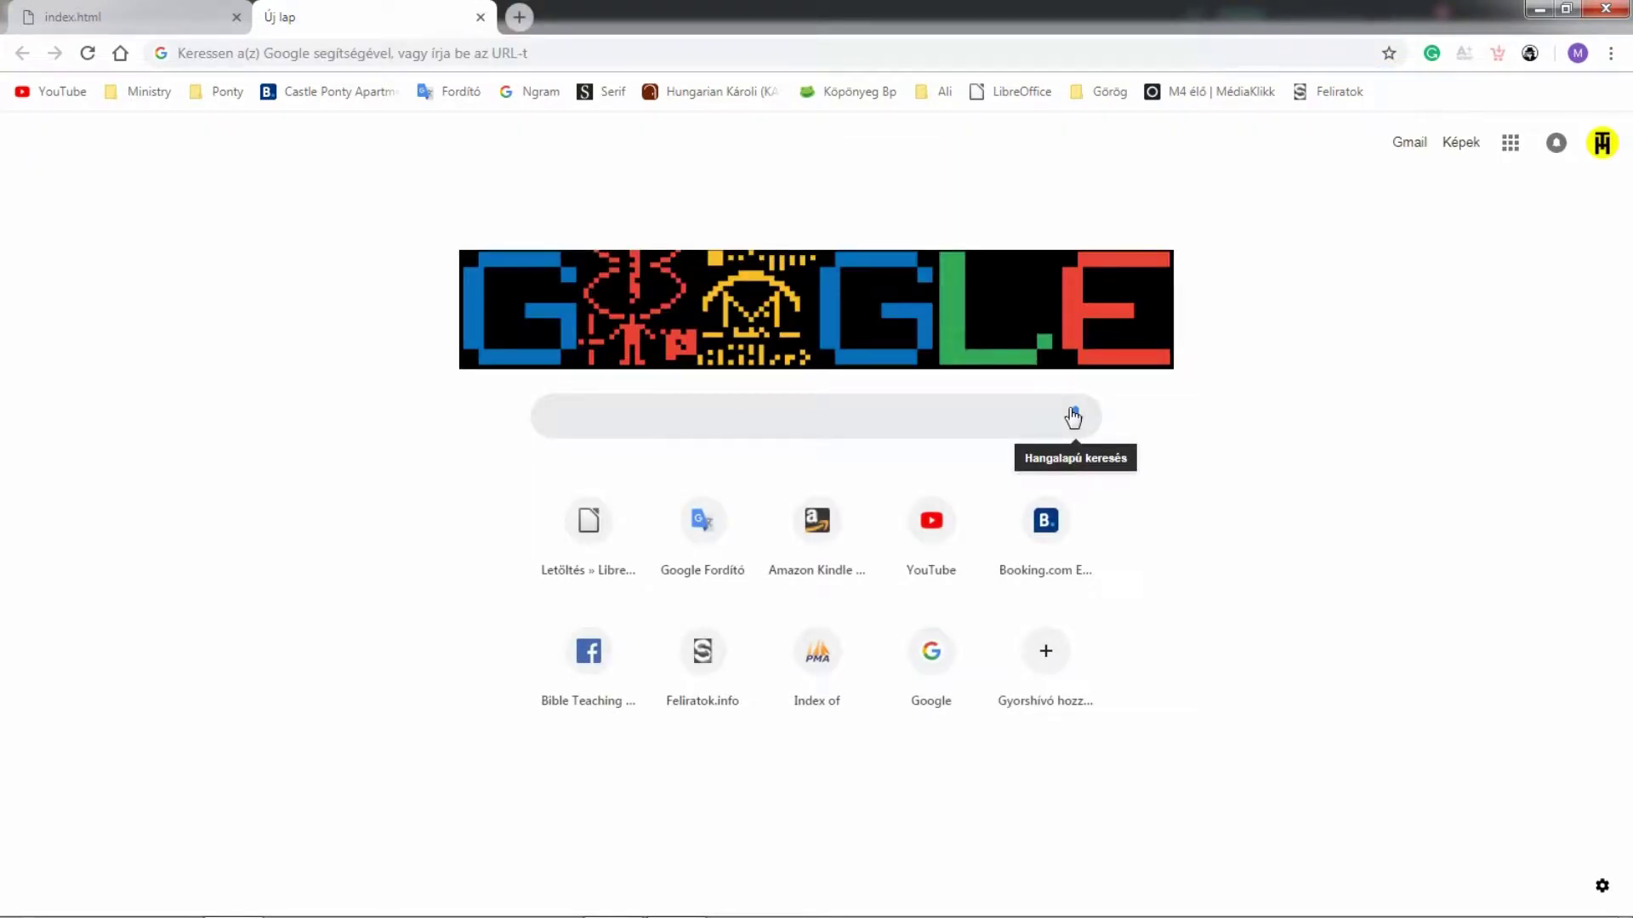
text(goog)
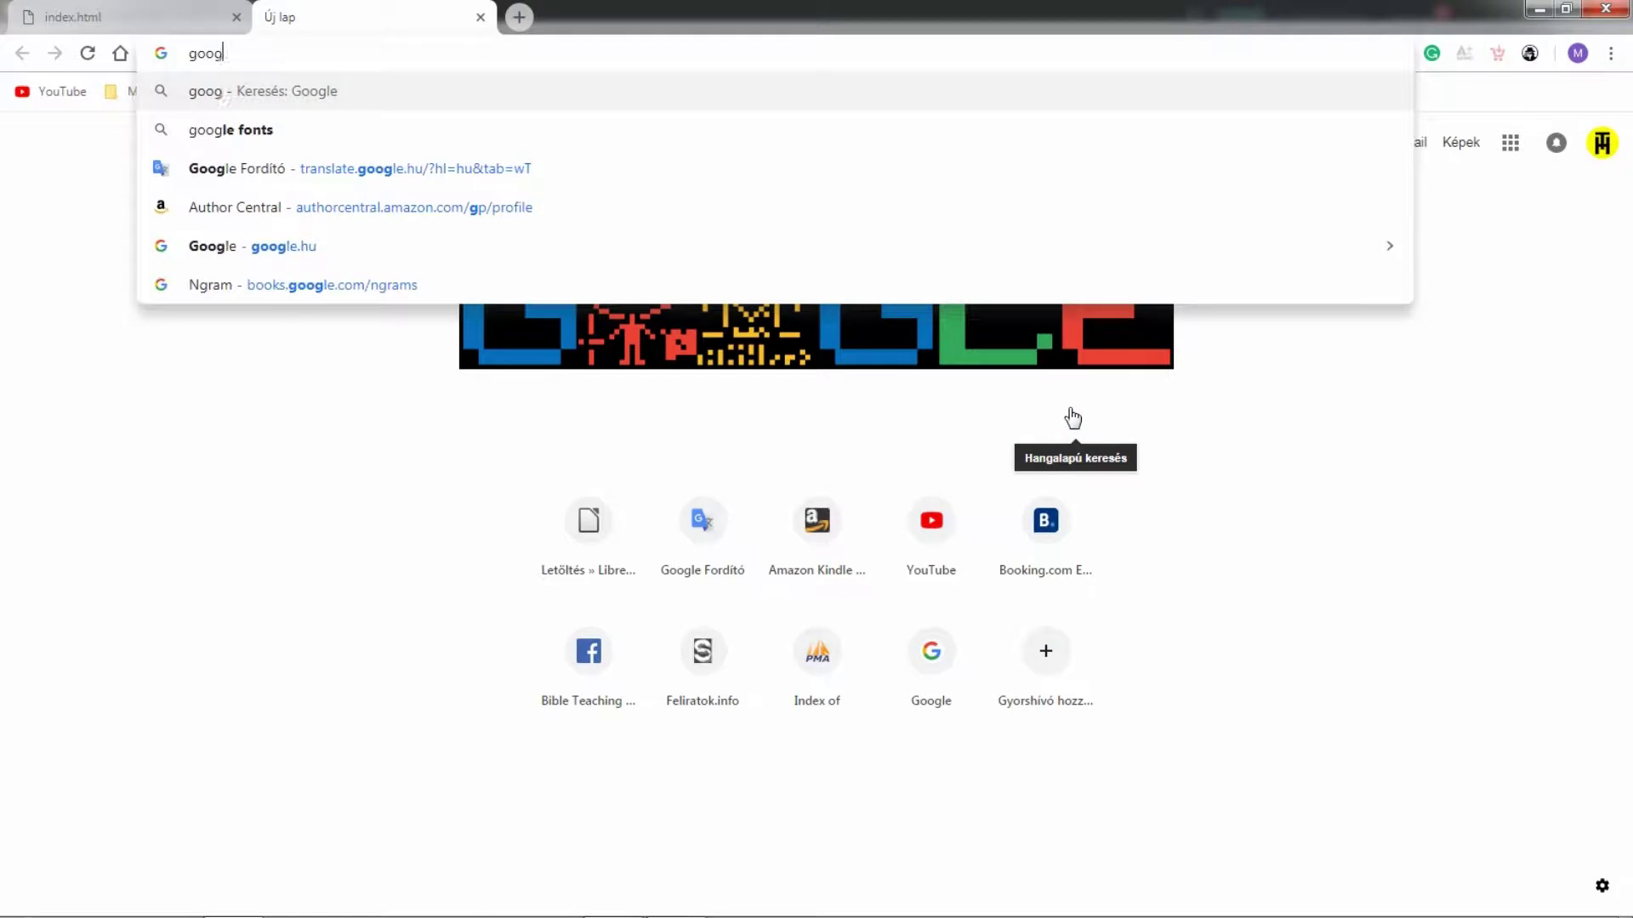
text(le fonts)
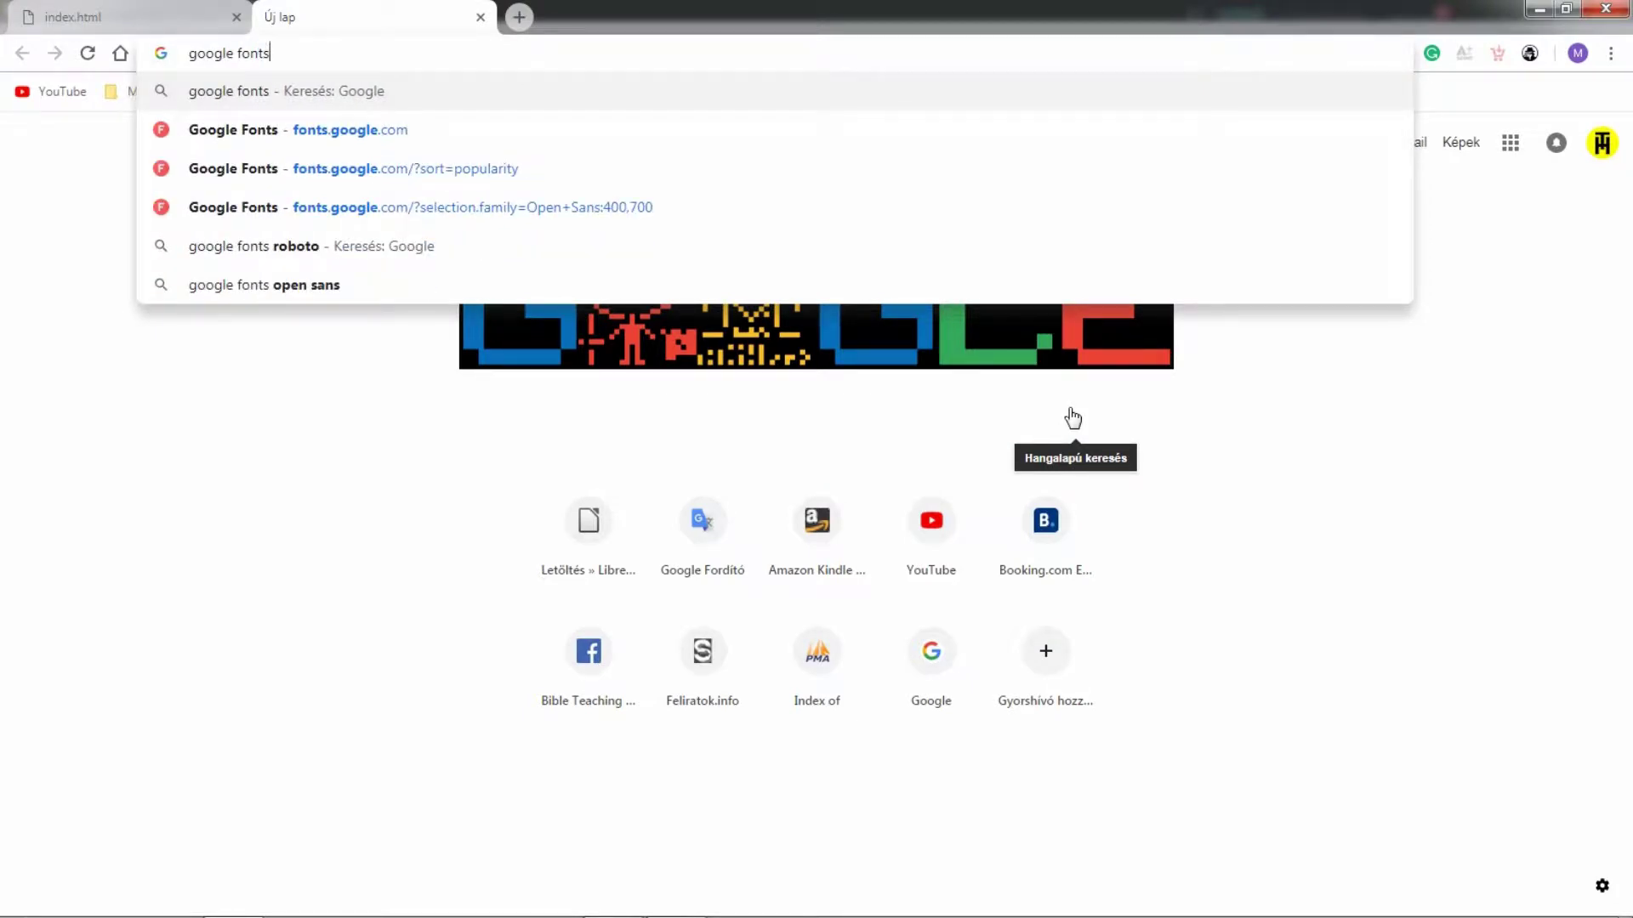
key(Return)
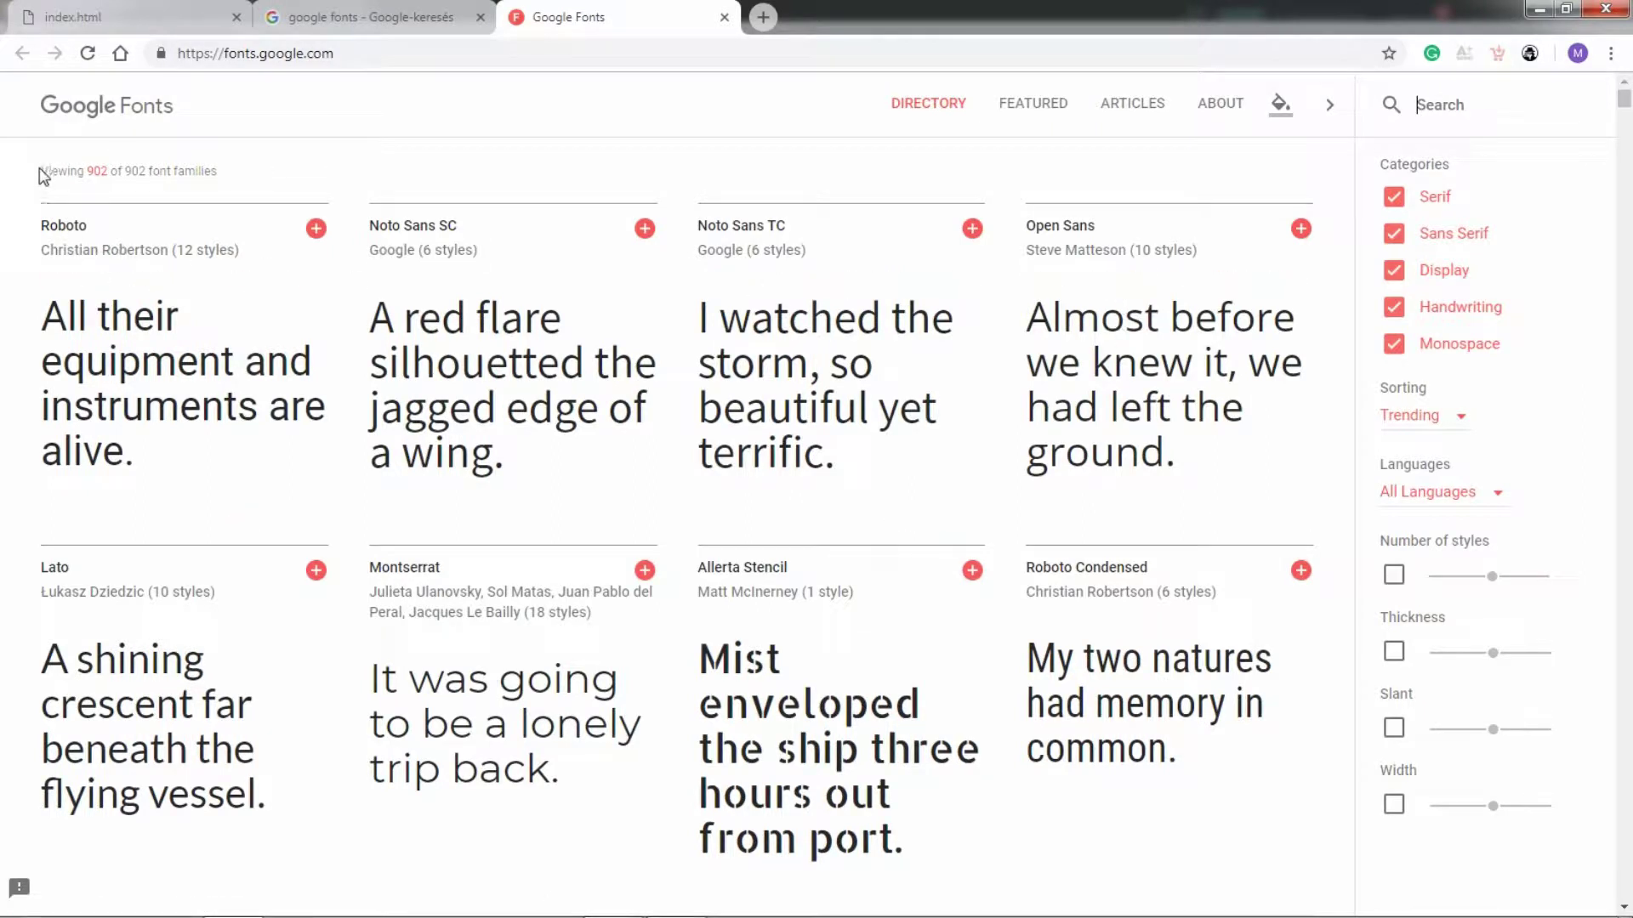
Step: Highlight the font family count line and scroll through the Google Fonts directory
drag(34, 172, 196, 168)
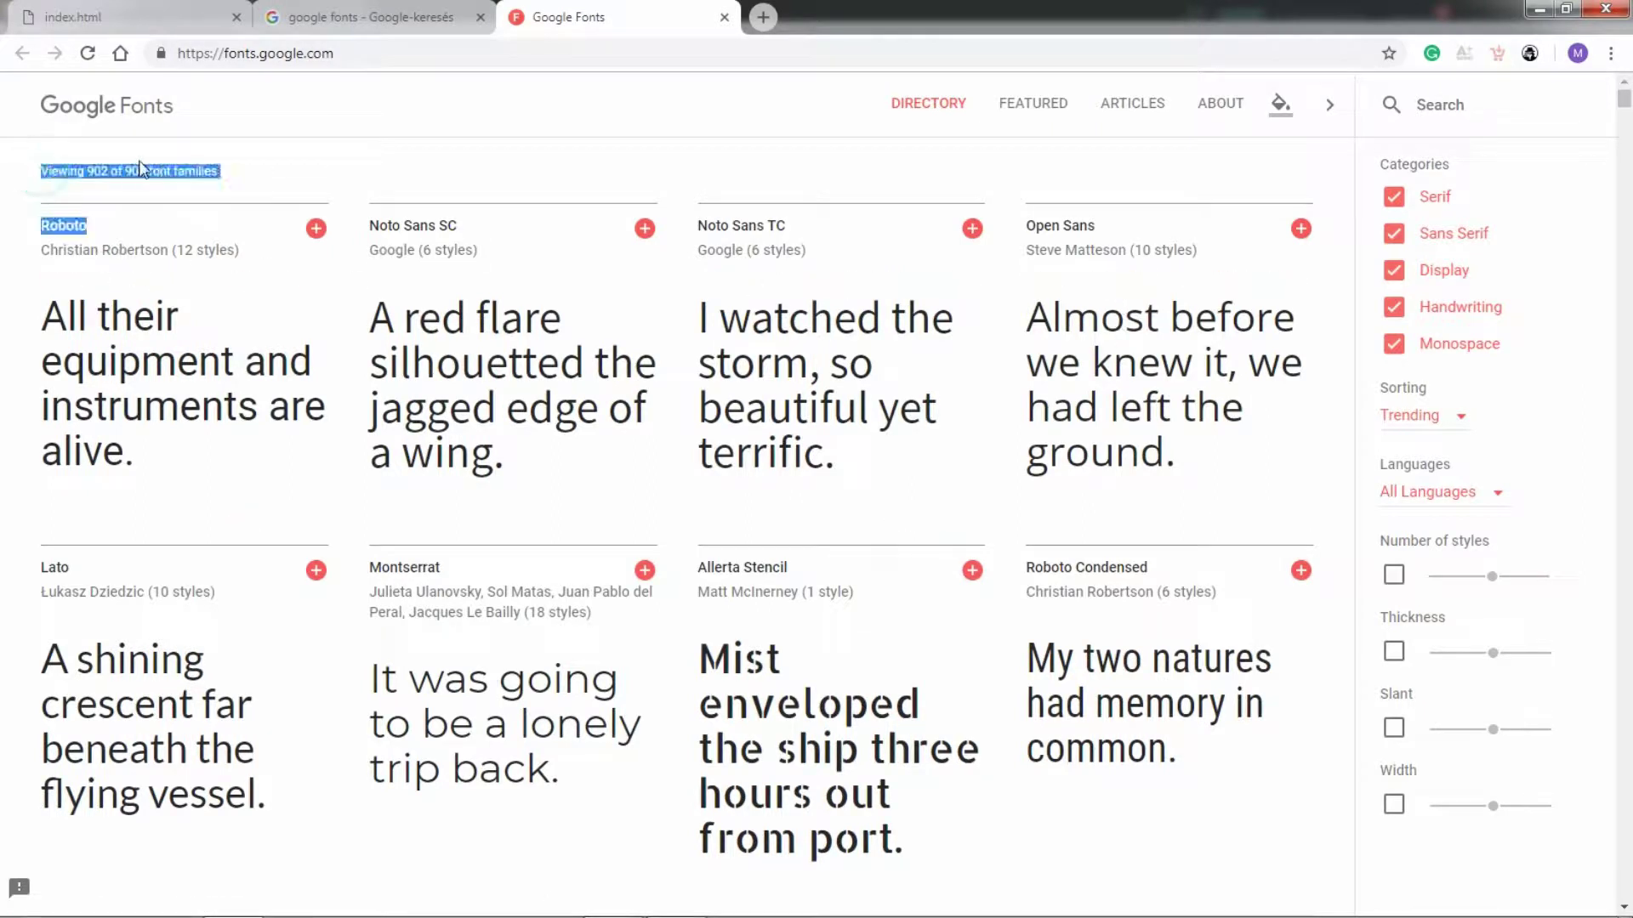
click(236, 173)
drag(39, 171, 291, 173)
click(292, 173)
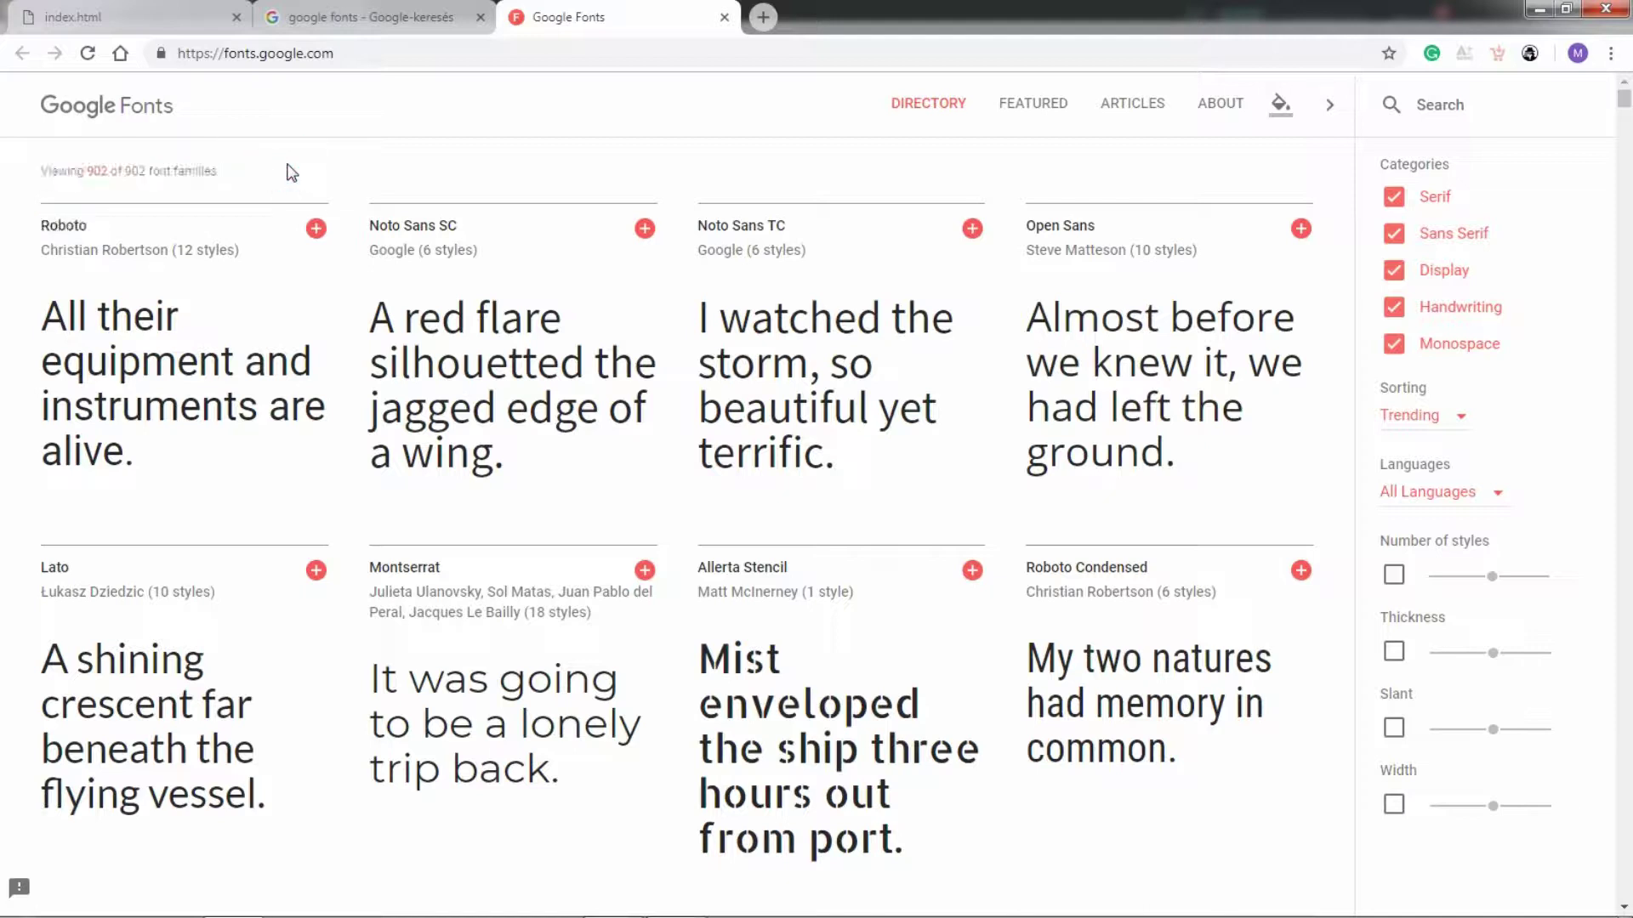
scroll(531, 438, down, 20)
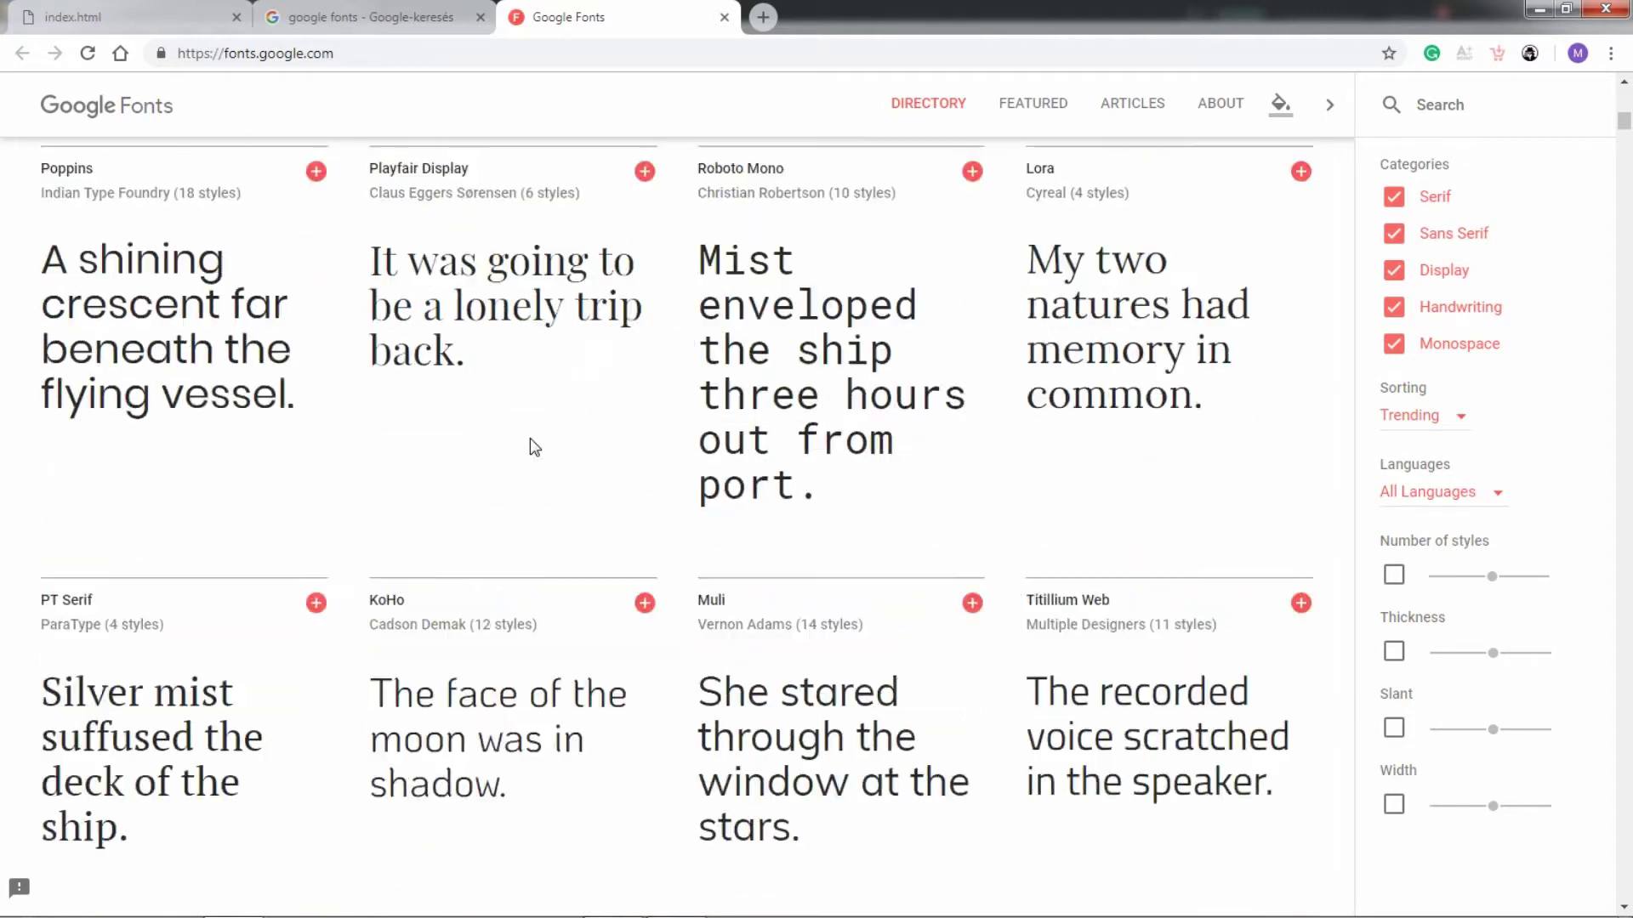
scroll(530, 439, down, 14)
scroll(530, 439, up, 11)
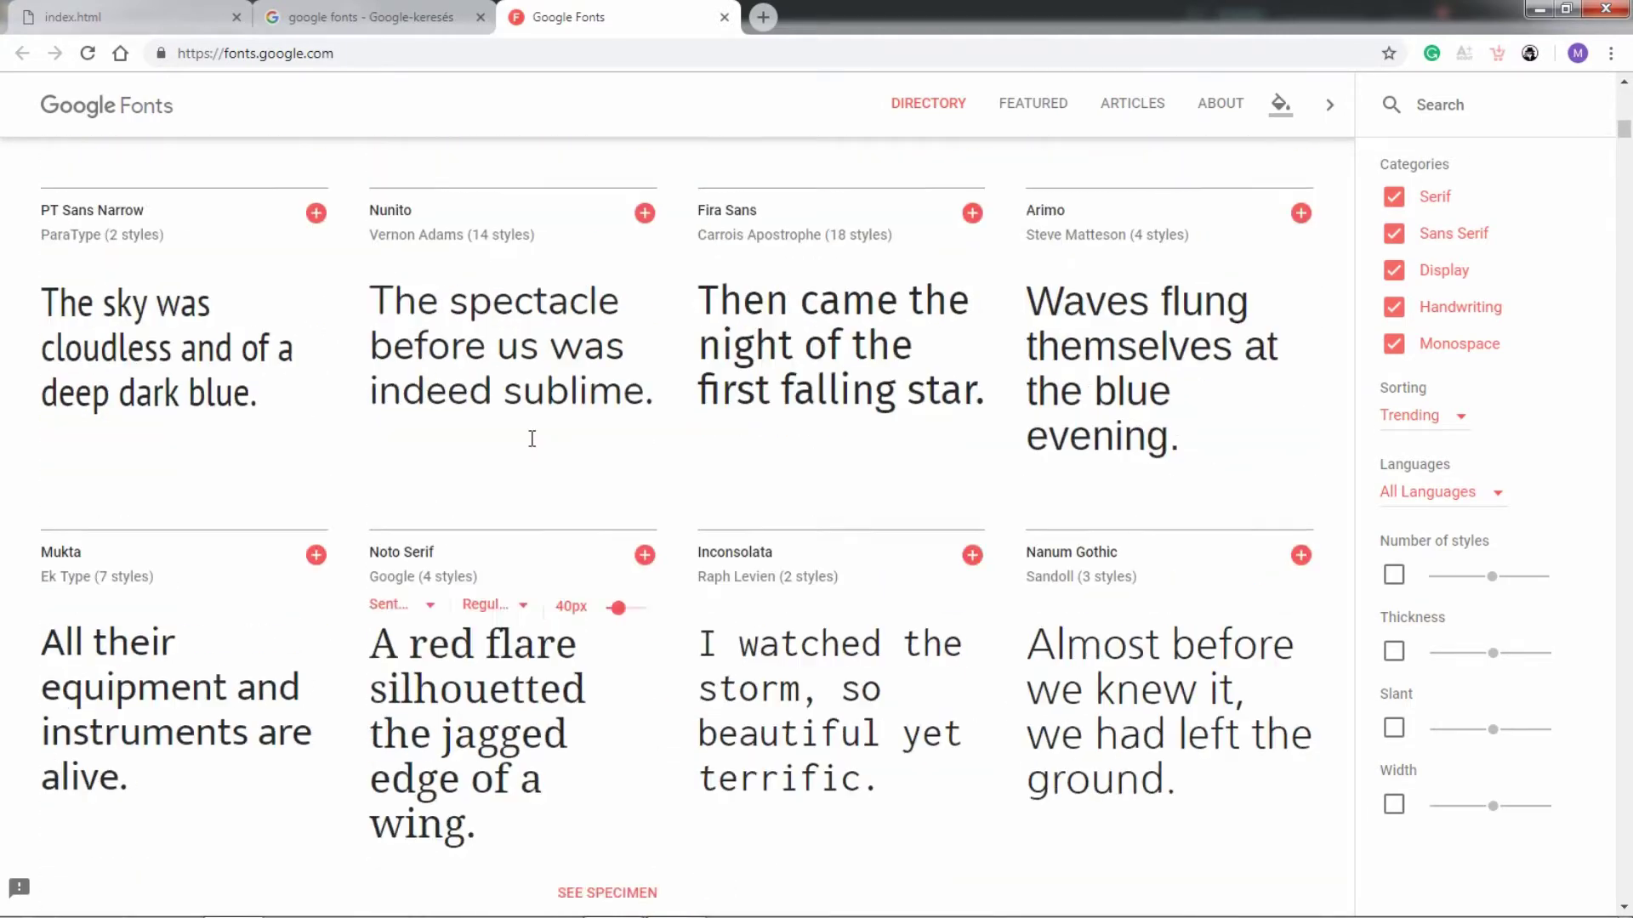
scroll(530, 439, down, 5)
scroll(529, 438, up, 20)
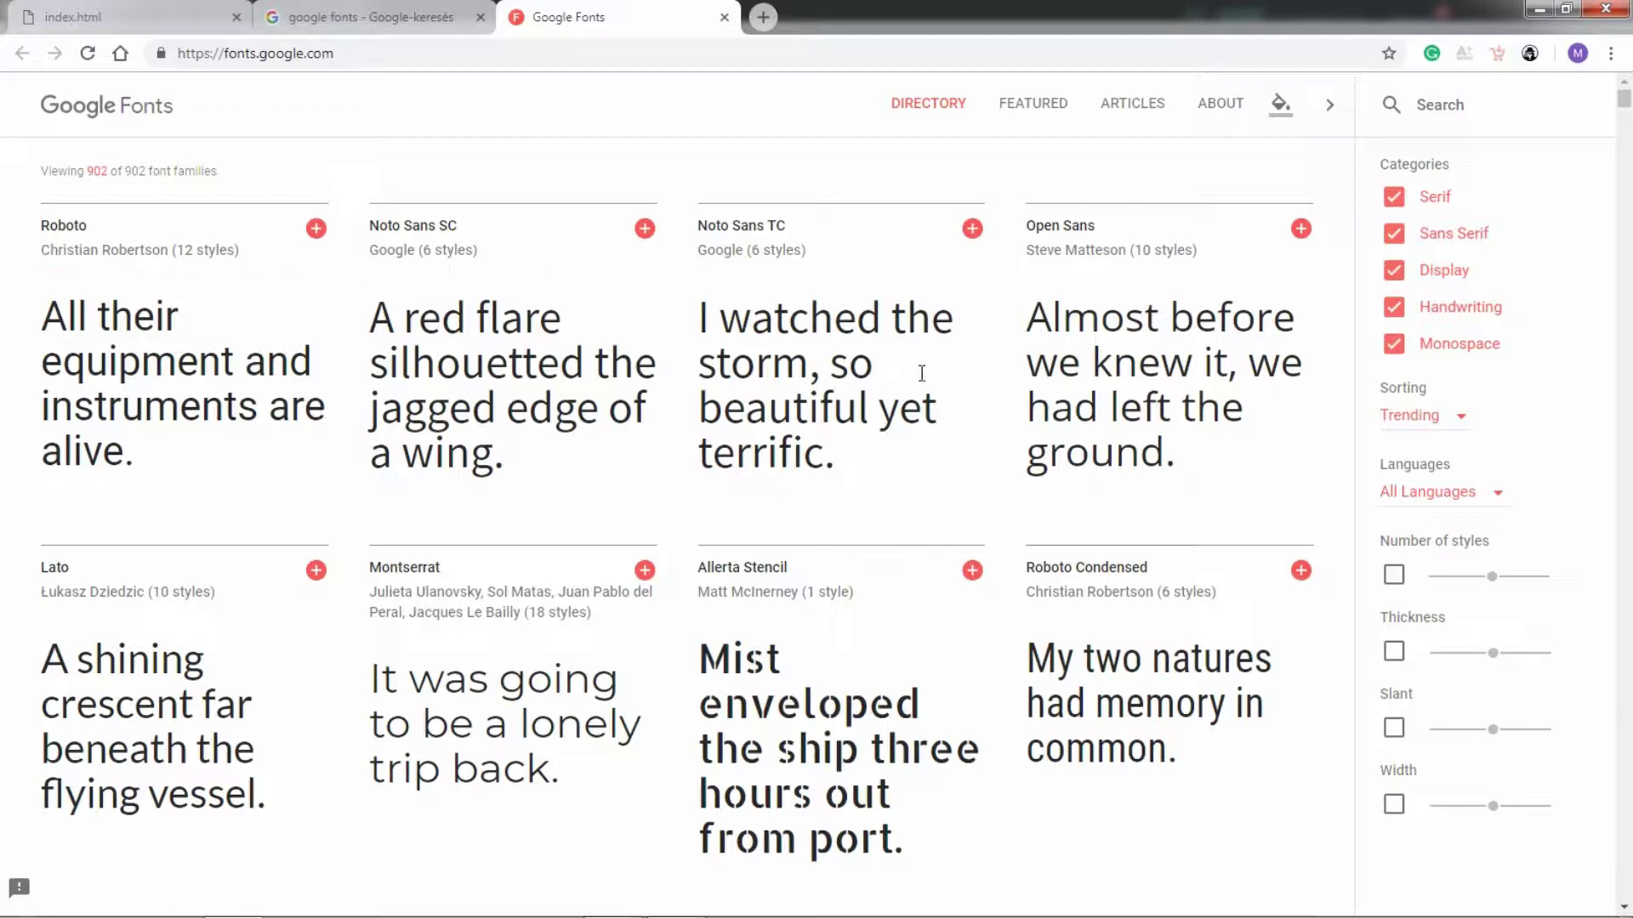
scroll(1013, 409, down, 6)
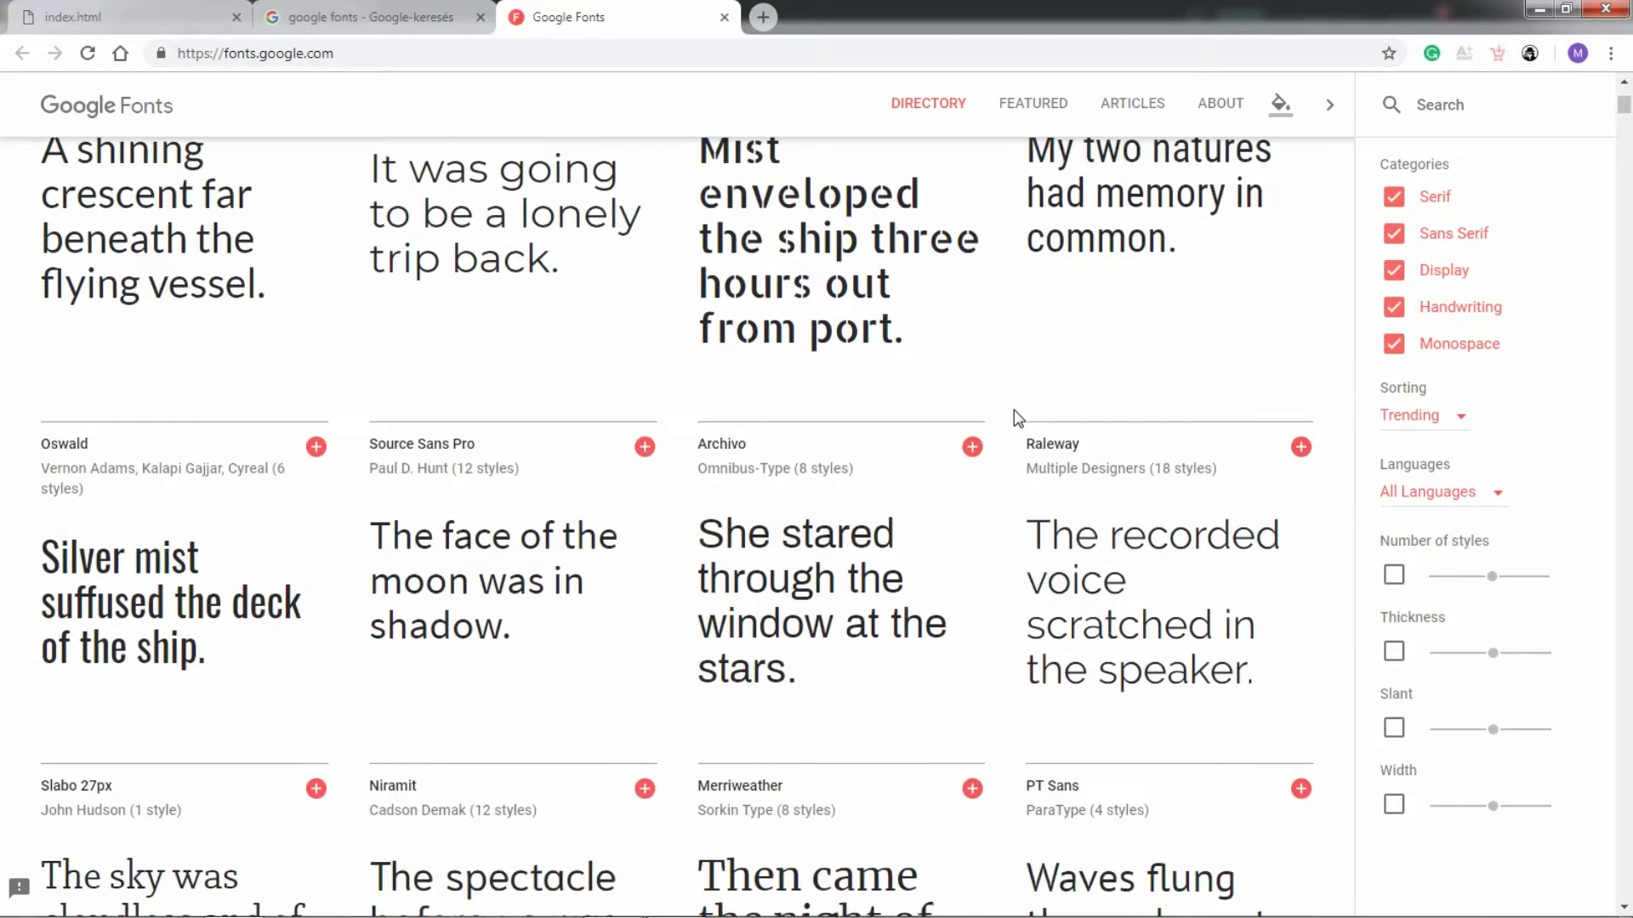
scroll(1047, 391, up, 6)
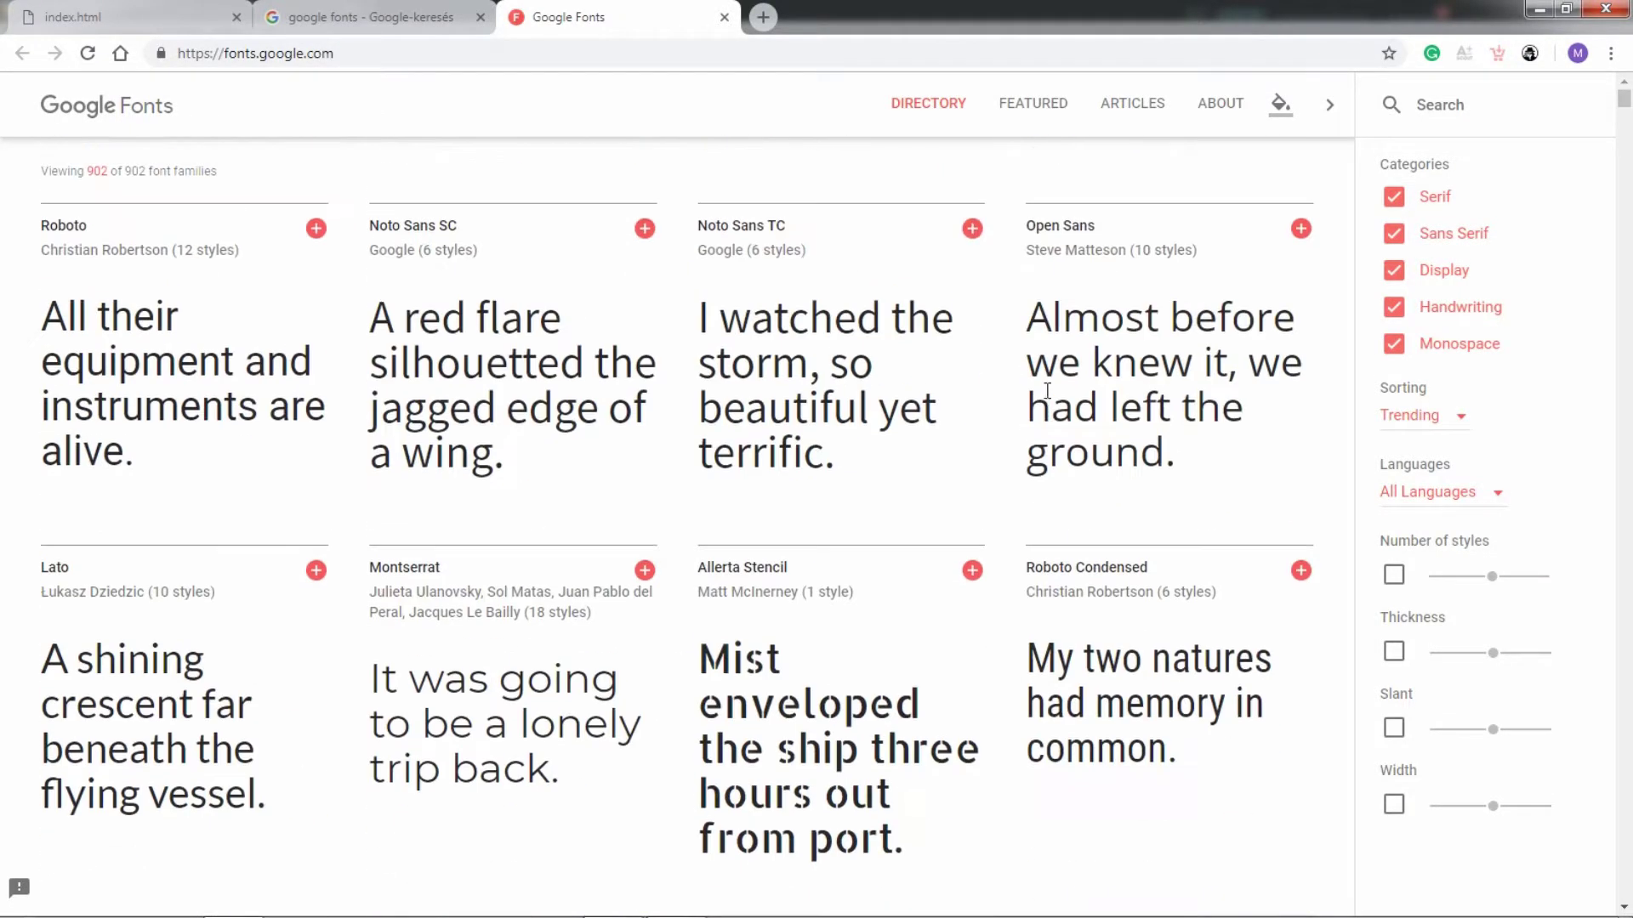
Step: Sort the font directory by Popular and scroll through the reordered list
click(1455, 418)
click(1414, 456)
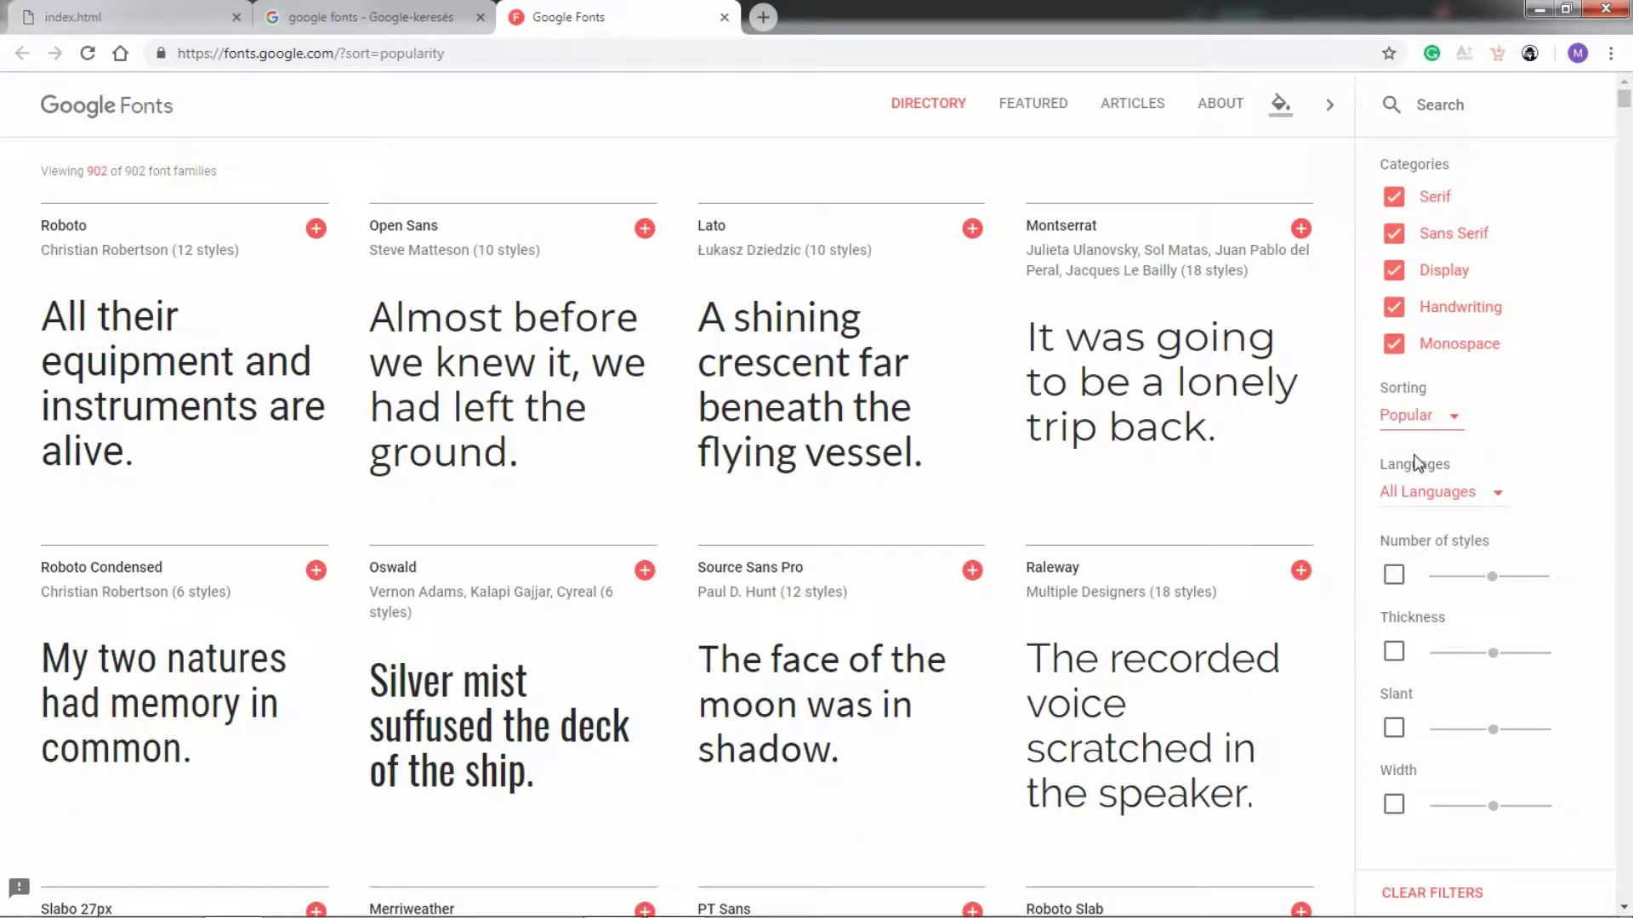
mouse_move(218, 352)
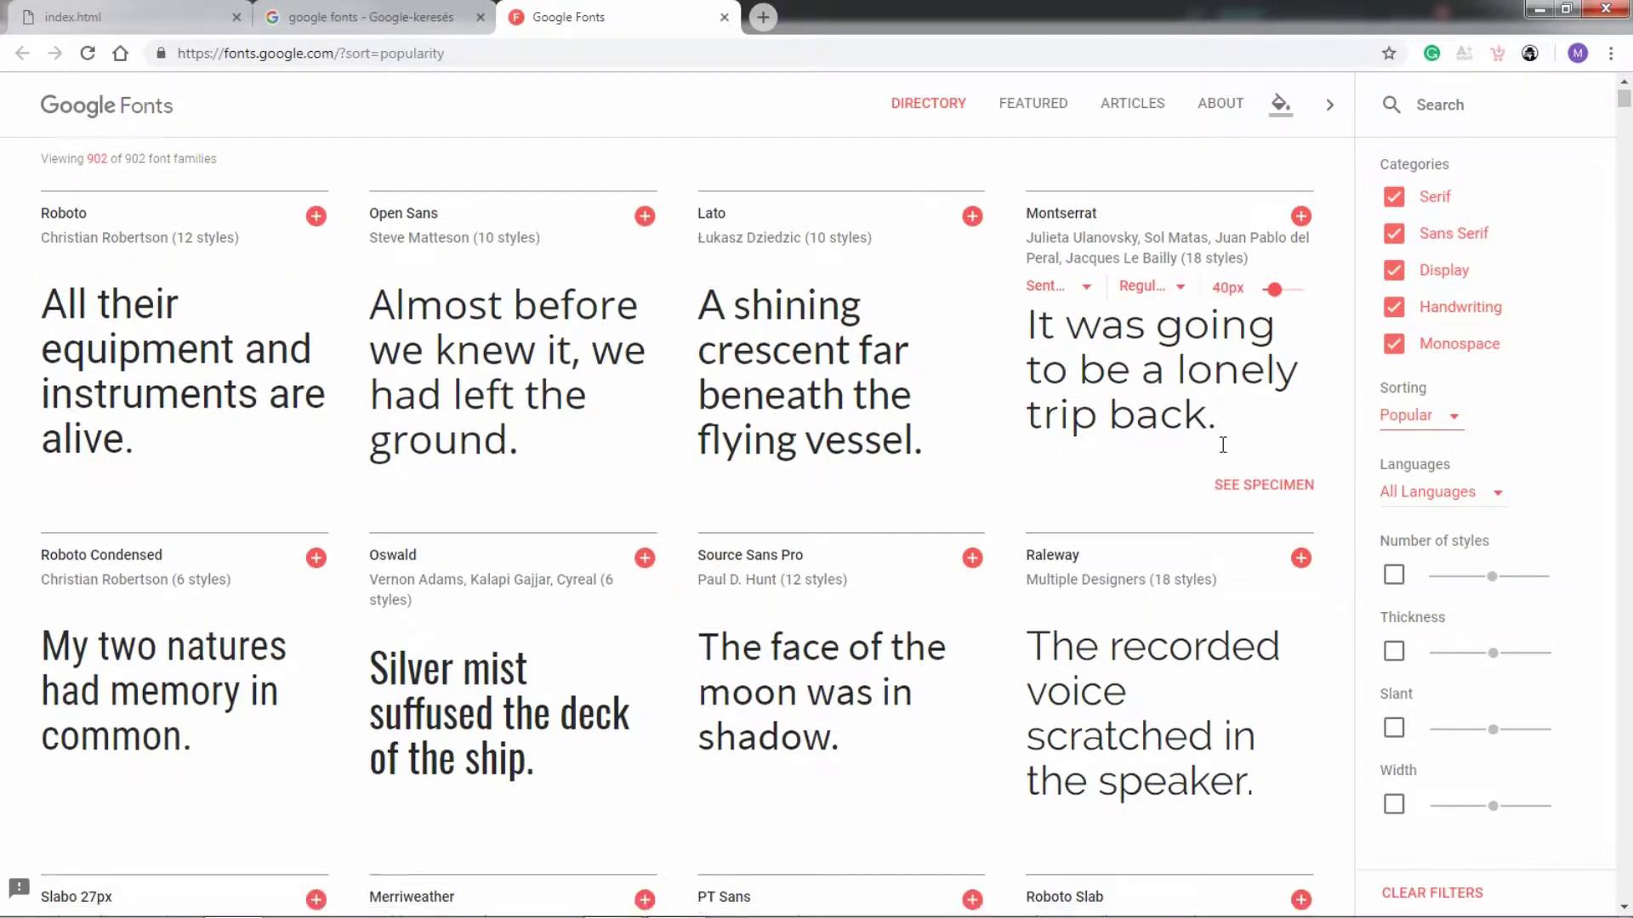
scroll(1198, 451, down, 3)
scroll(1198, 452, down, 3)
scroll(925, 506, up, 6)
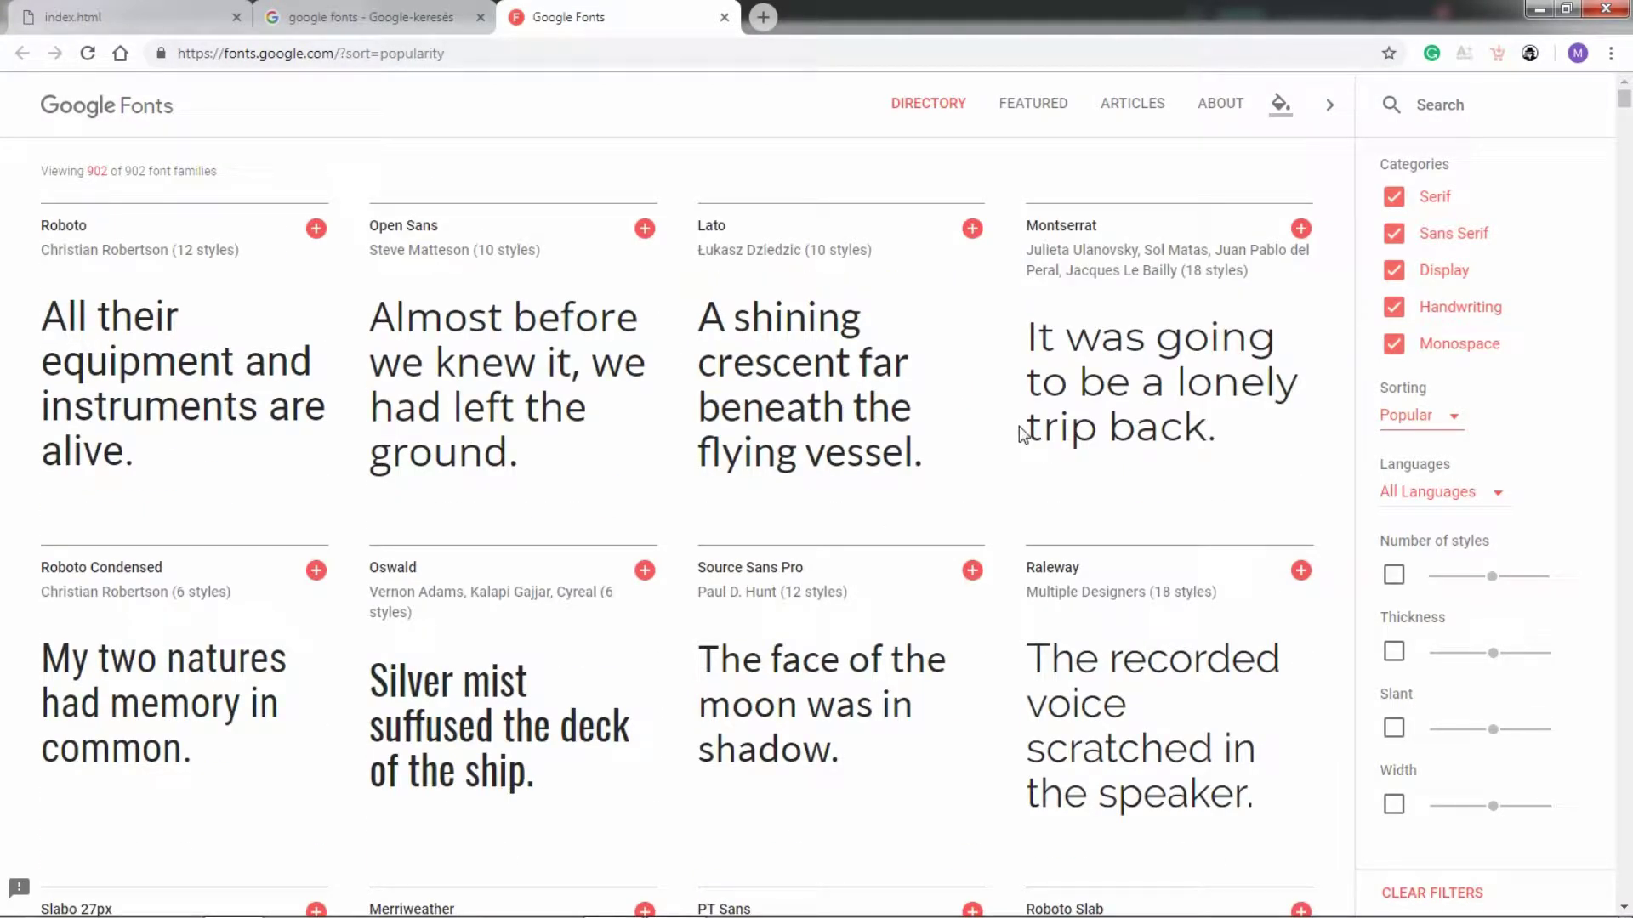
mouse_move(426, 352)
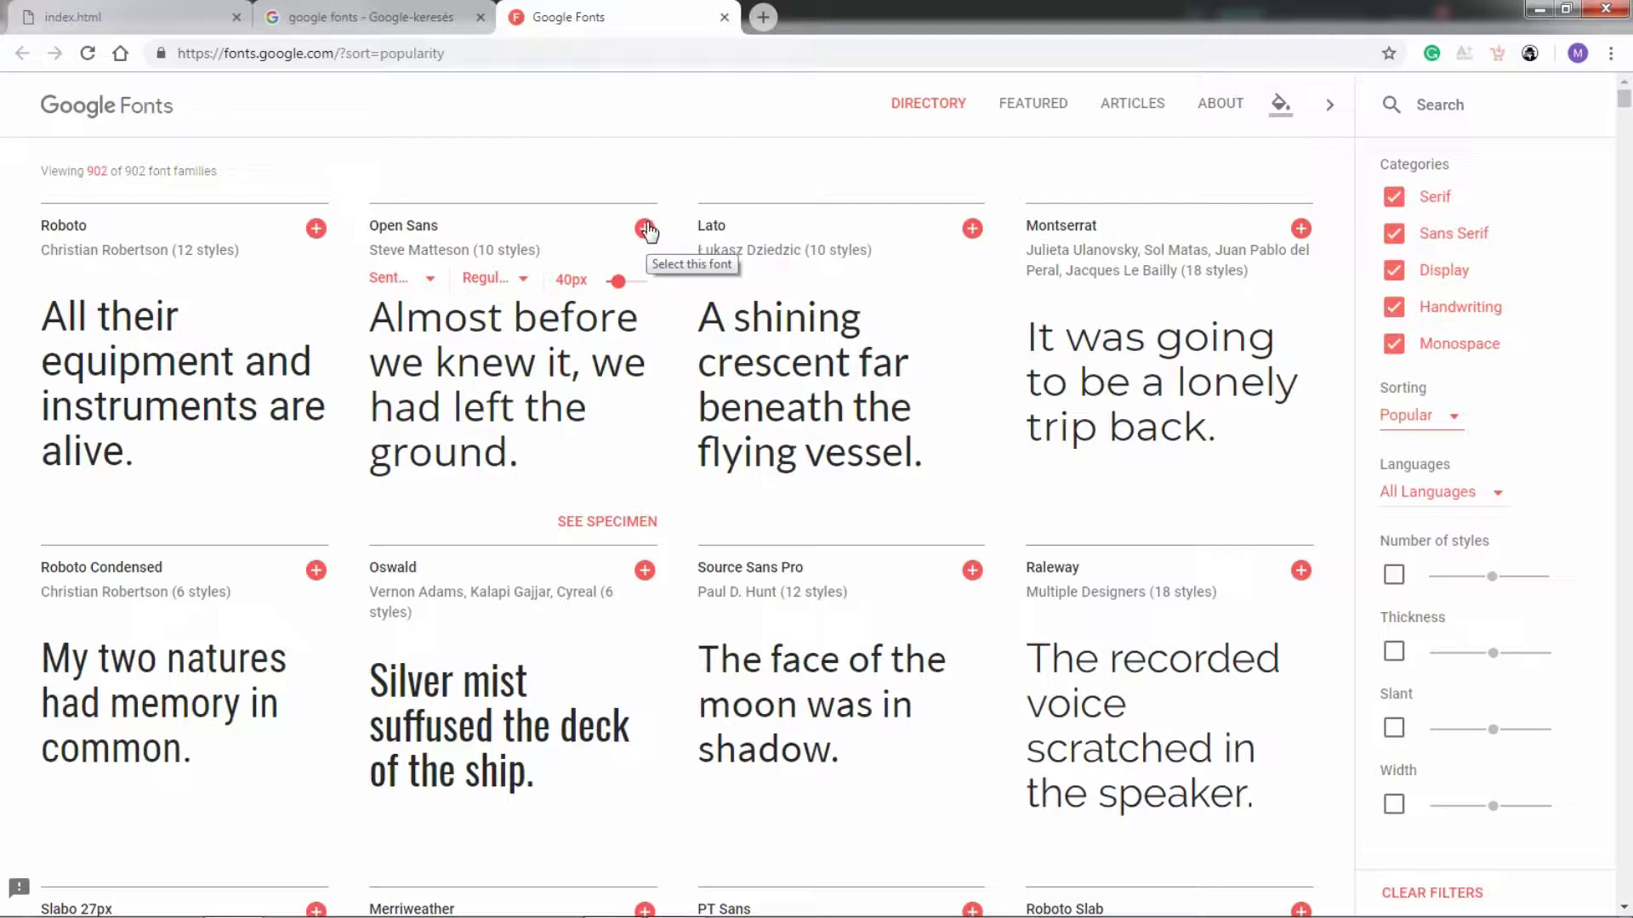
Step: Add Open Sans to the selection, including its Bold 700 weight
click(645, 229)
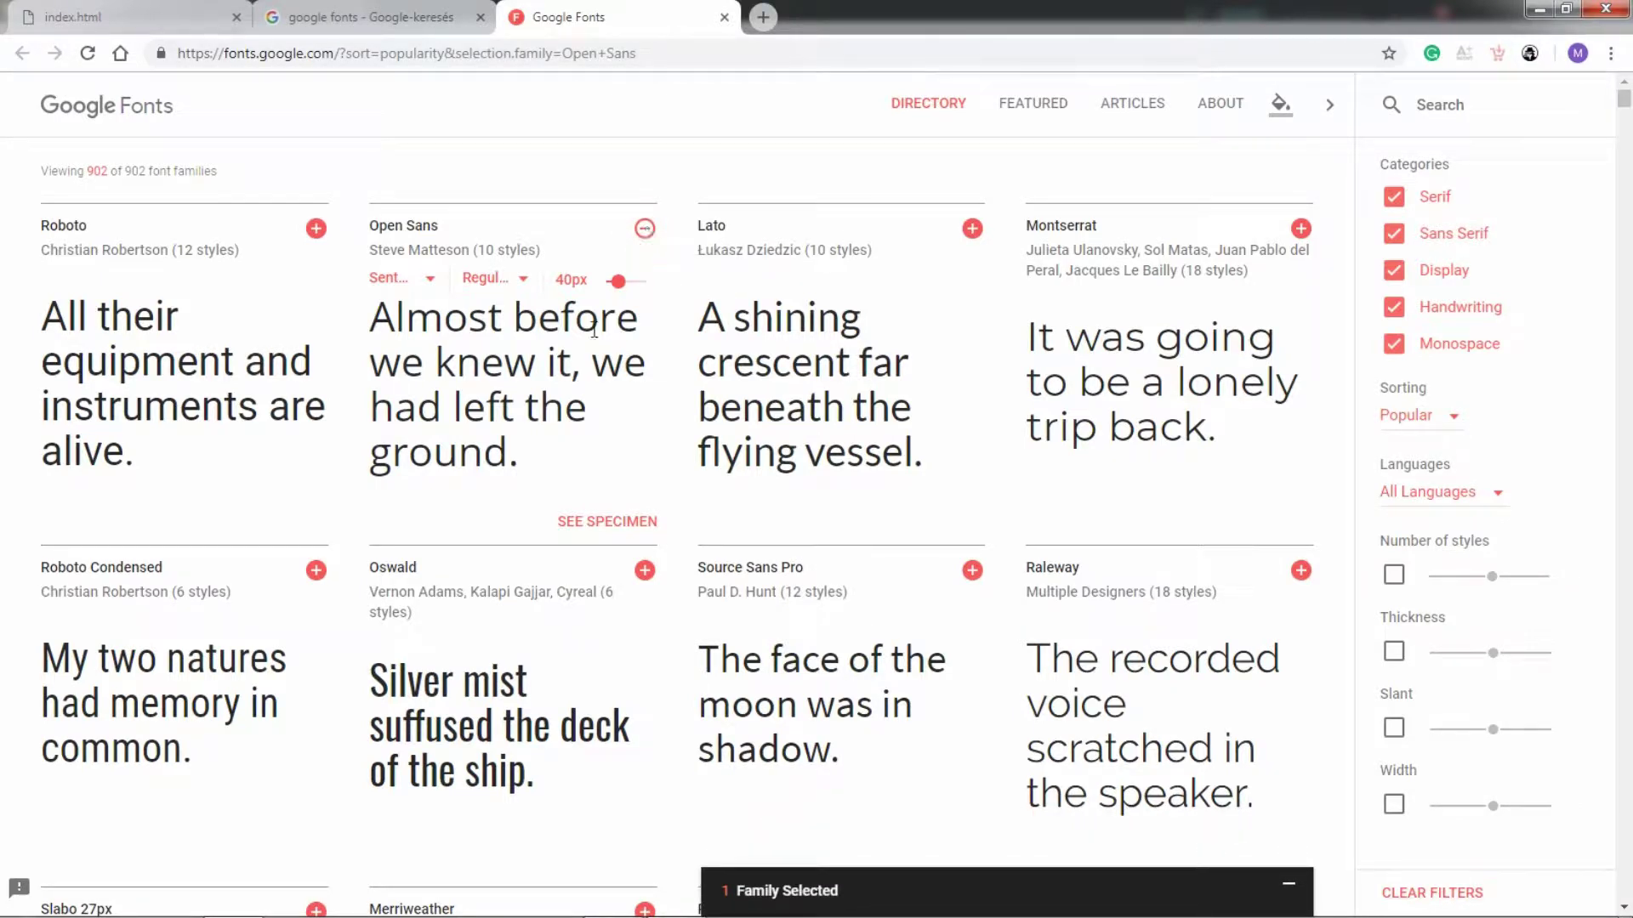
click(499, 279)
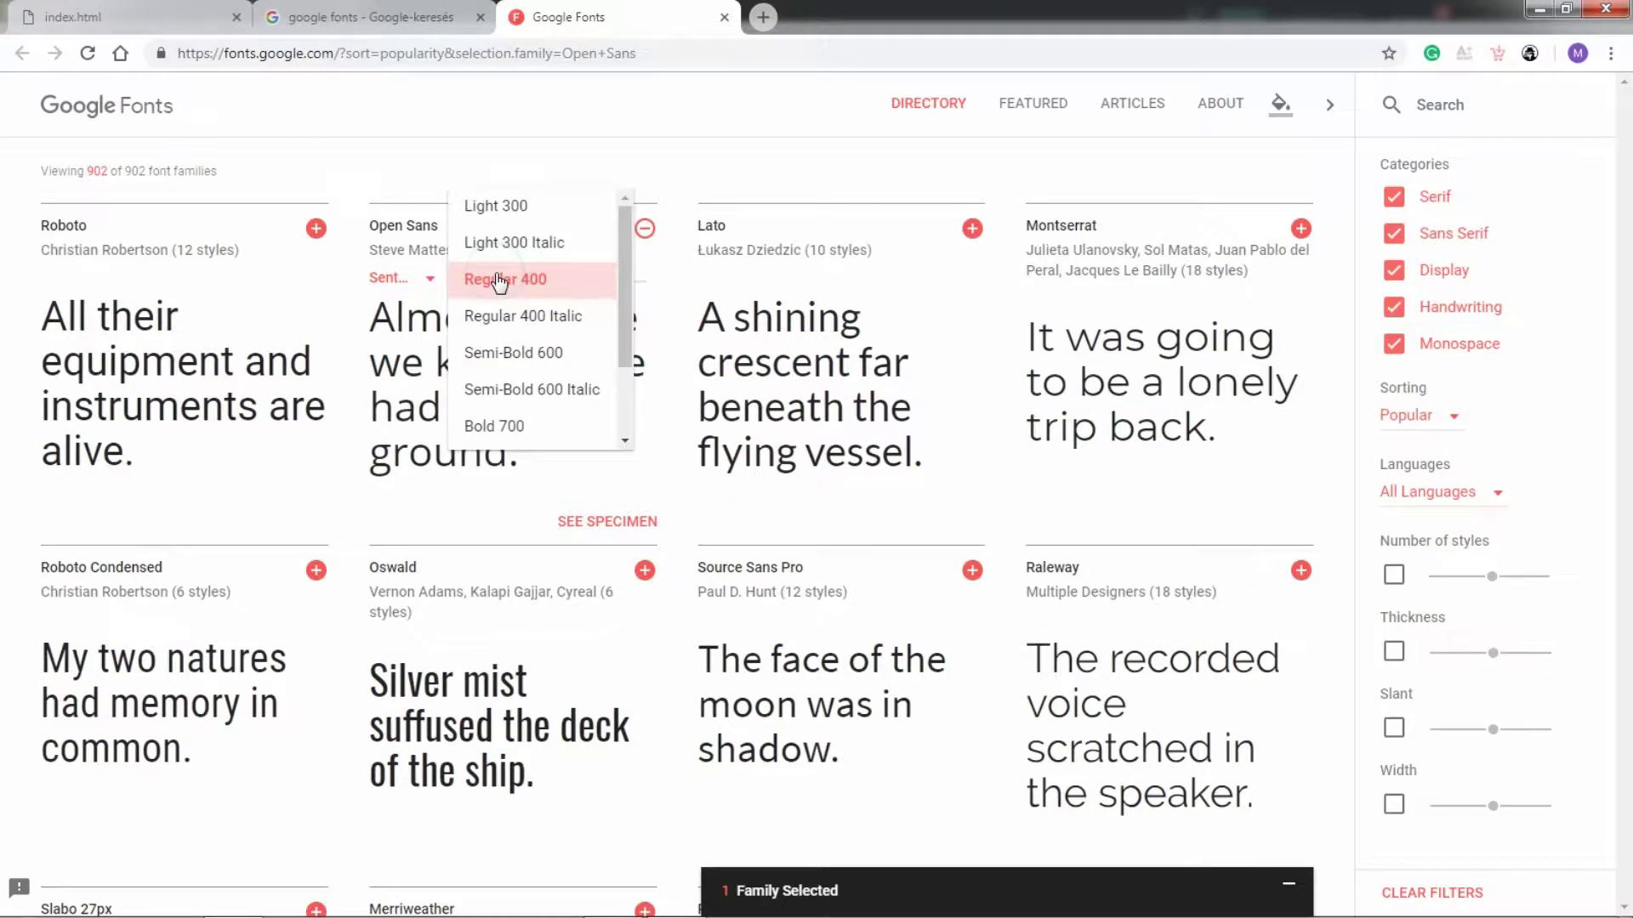
click(532, 426)
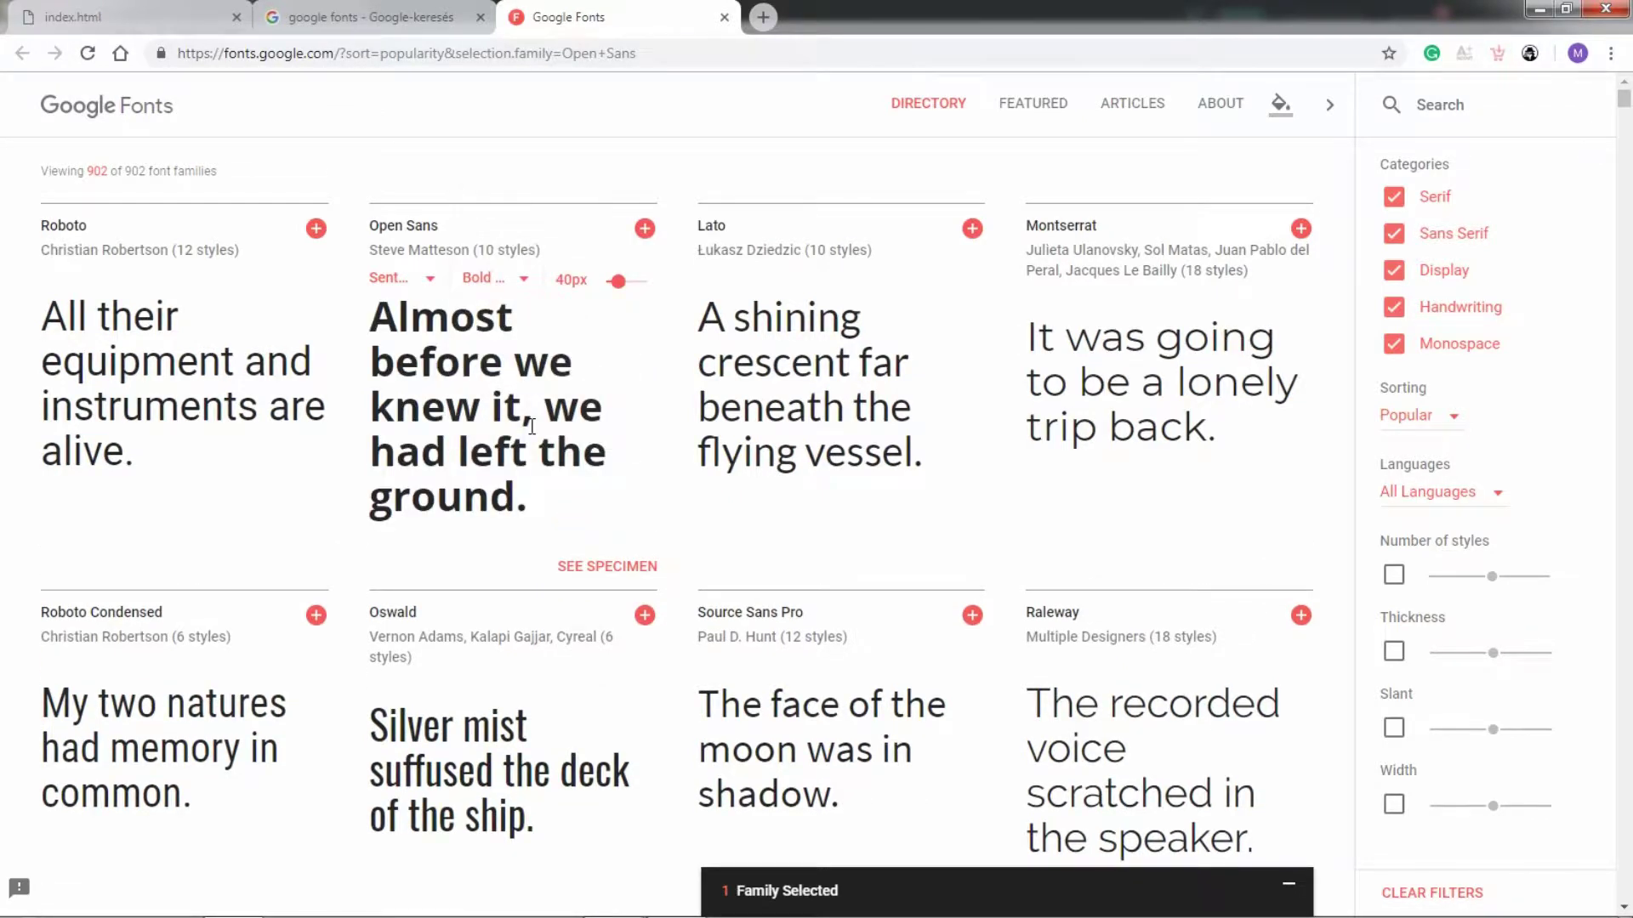
click(645, 228)
Step: Add Montserrat and Roboto Slab to the selected font families
click(1301, 230)
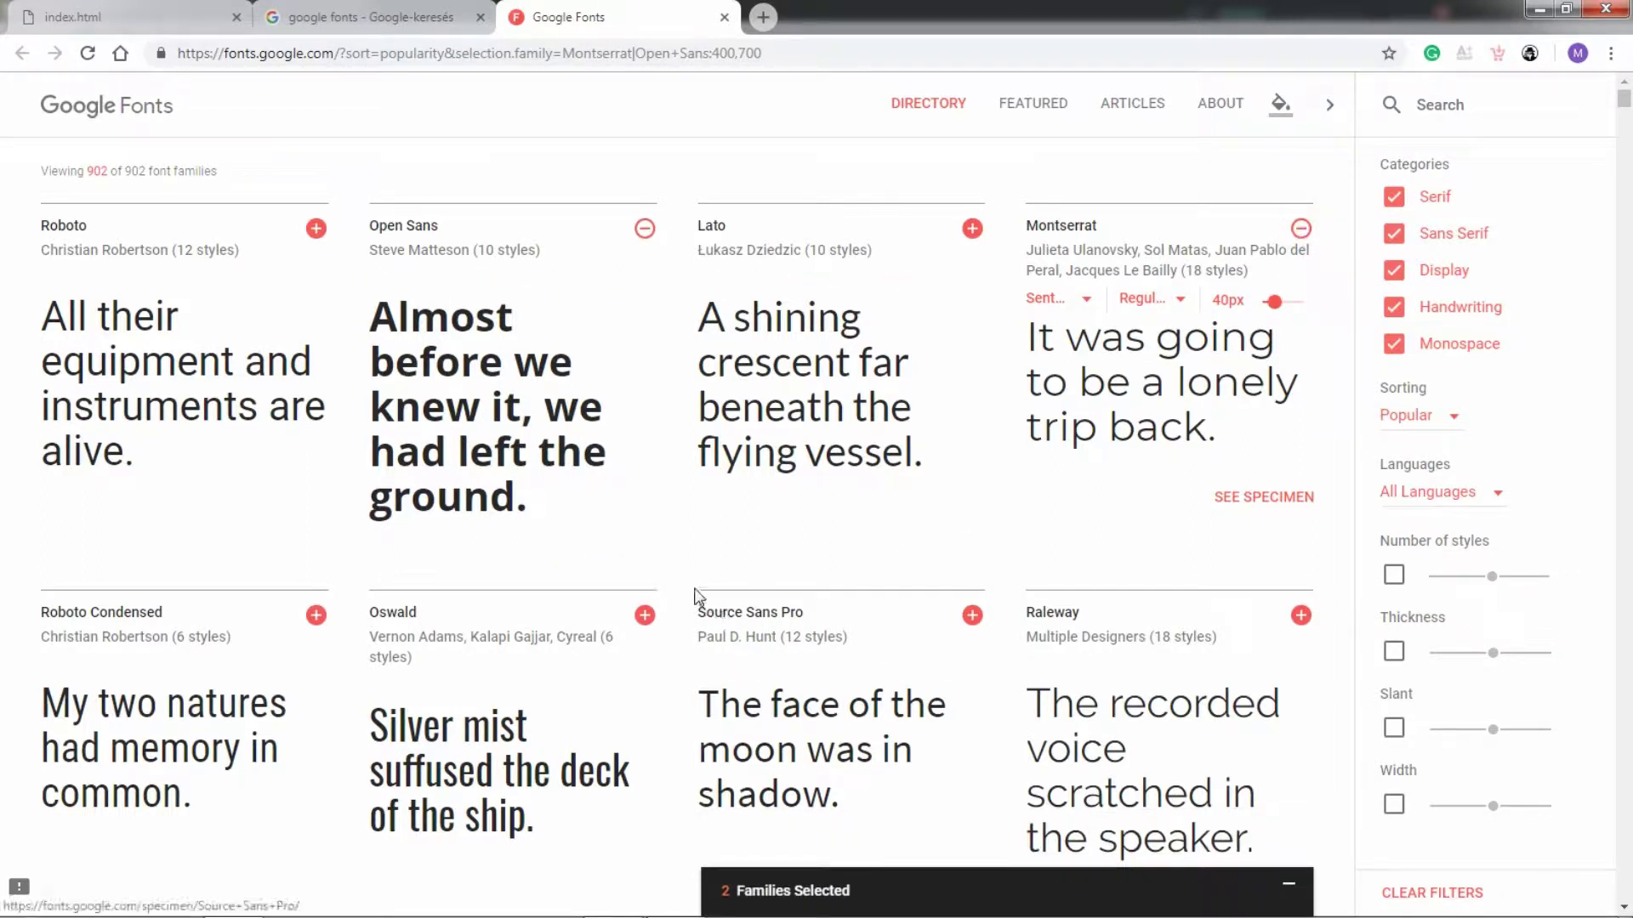
scroll(587, 481, down, 3)
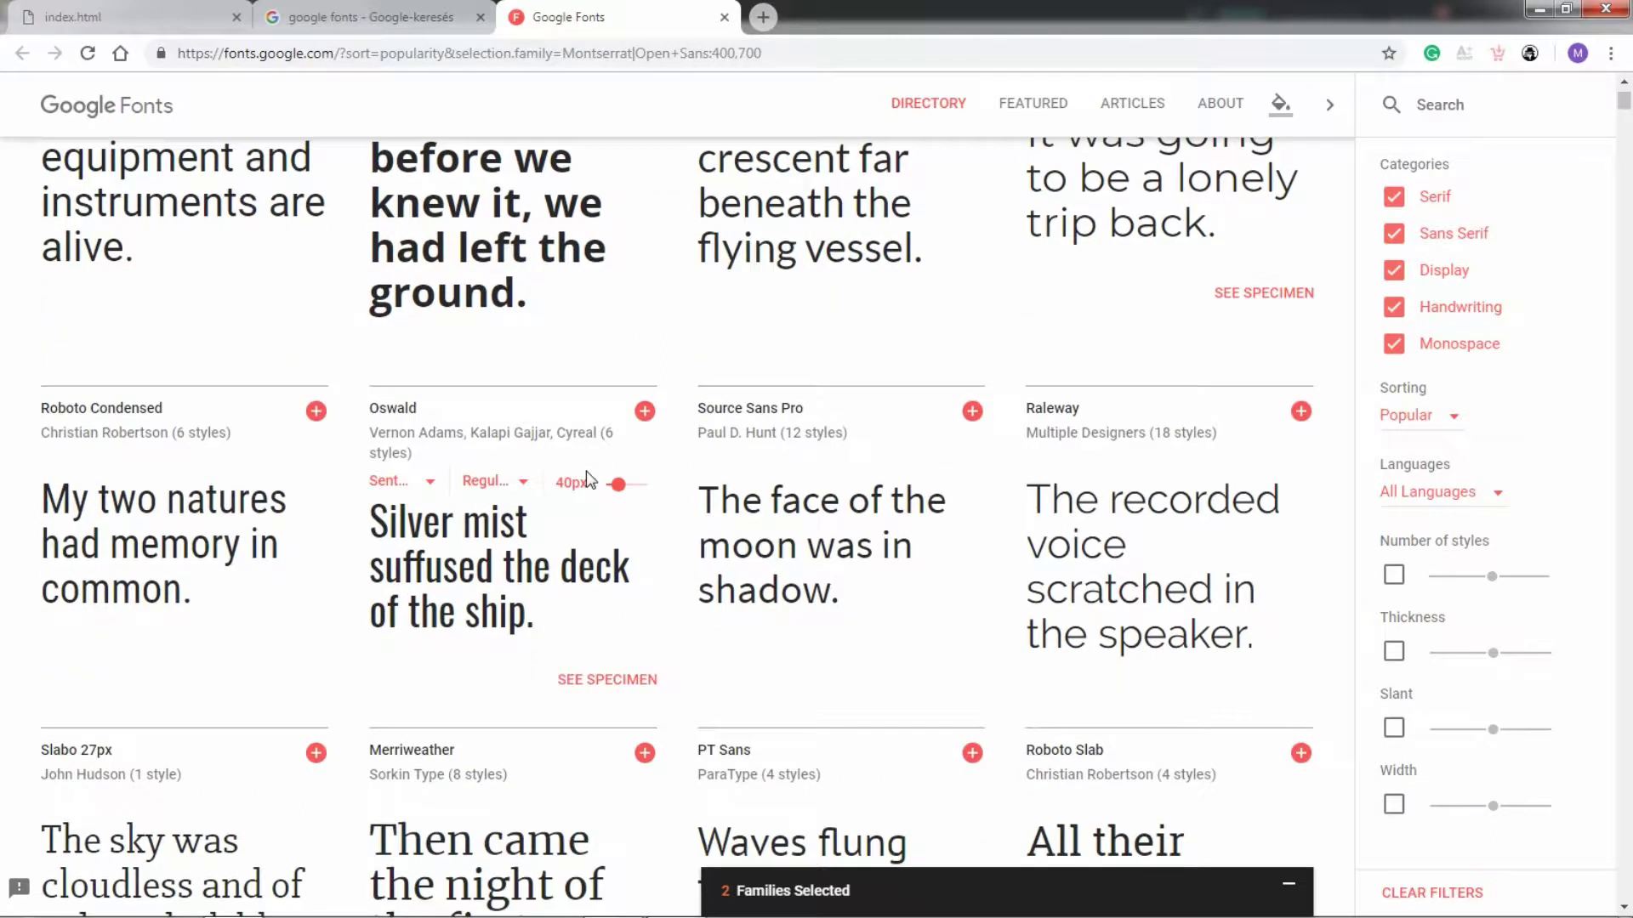
scroll(587, 481, down, 3)
scroll(587, 481, down, 3)
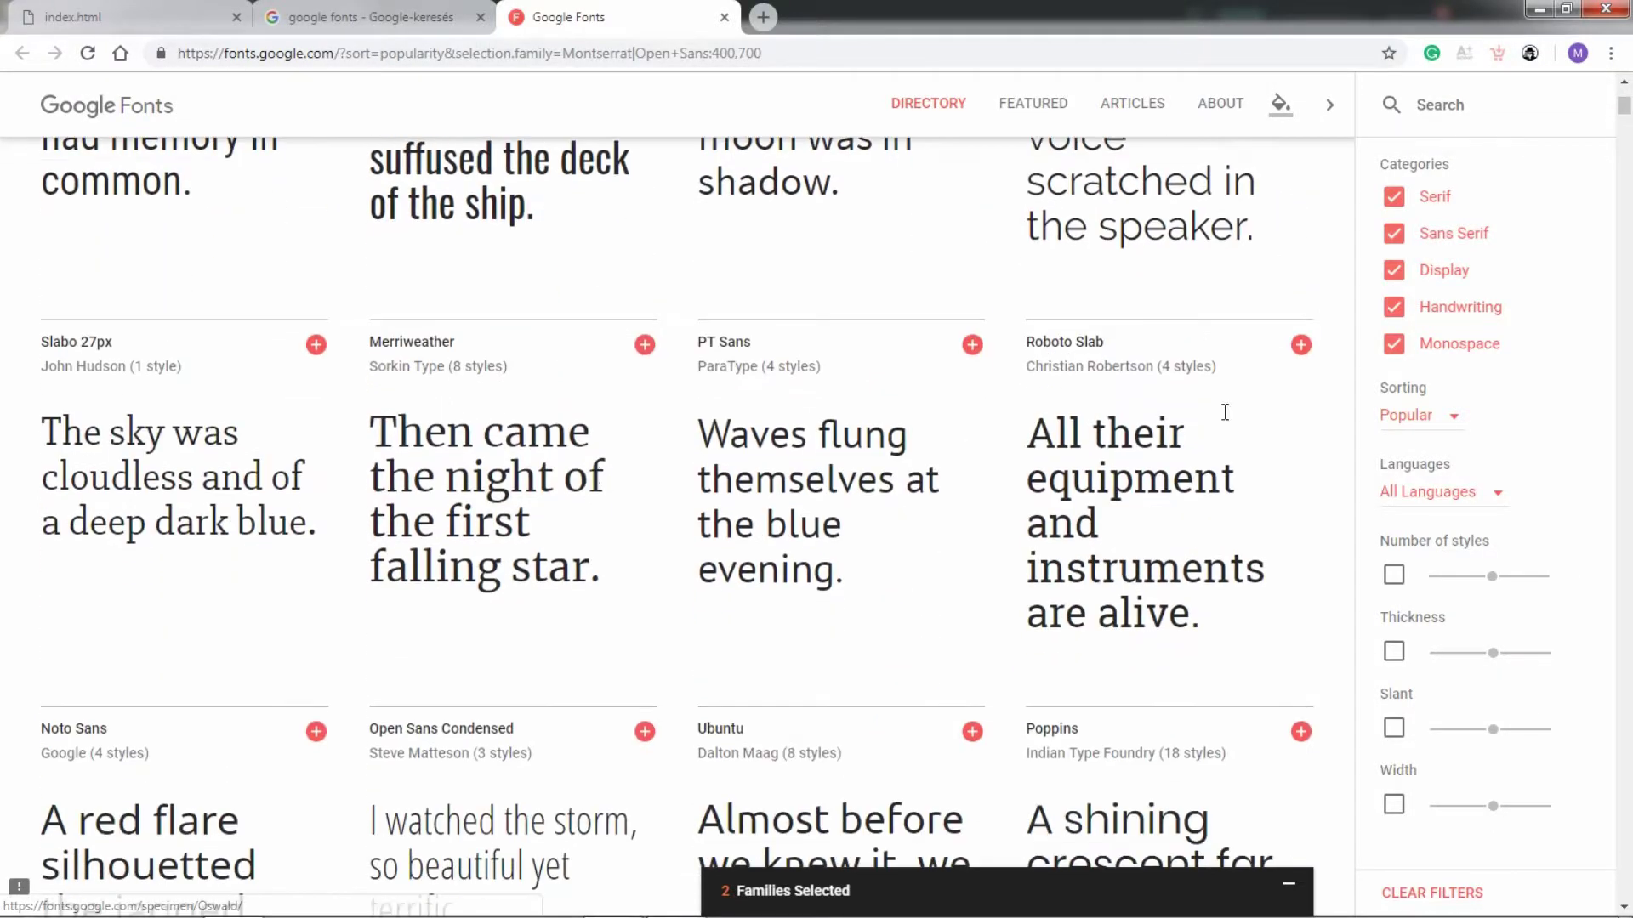
mouse_move(1136, 518)
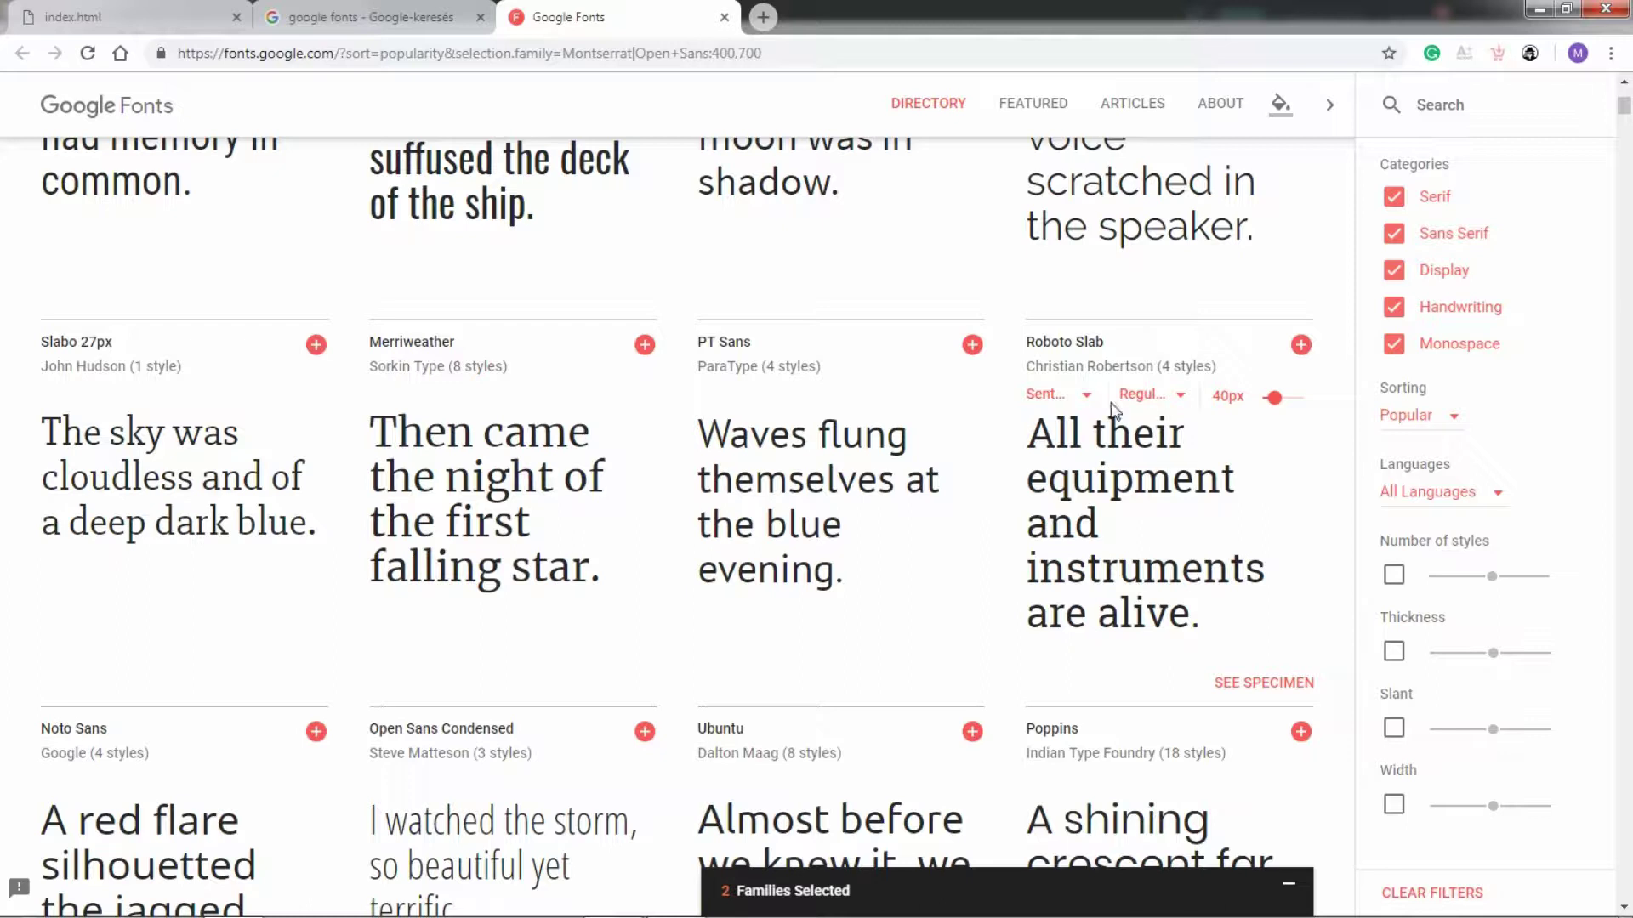
click(1300, 345)
Step: Copy the STANDARD <link> embed code for Open Sans, Montserrat and Roboto Slab, then return to RocketCake
click(1289, 893)
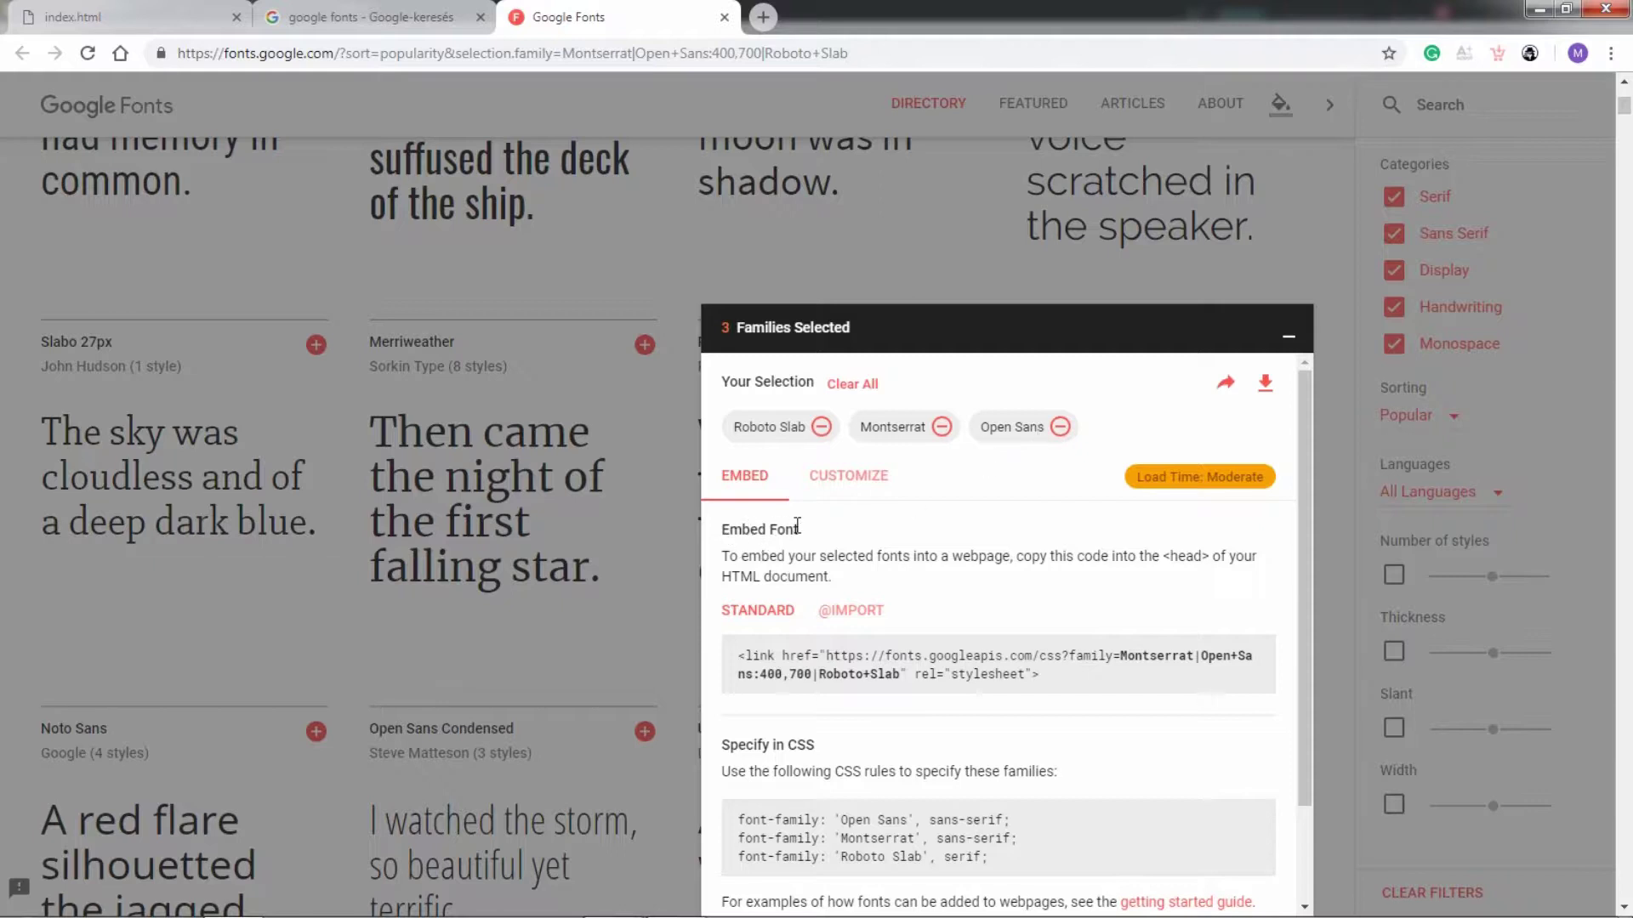
drag(719, 558, 835, 579)
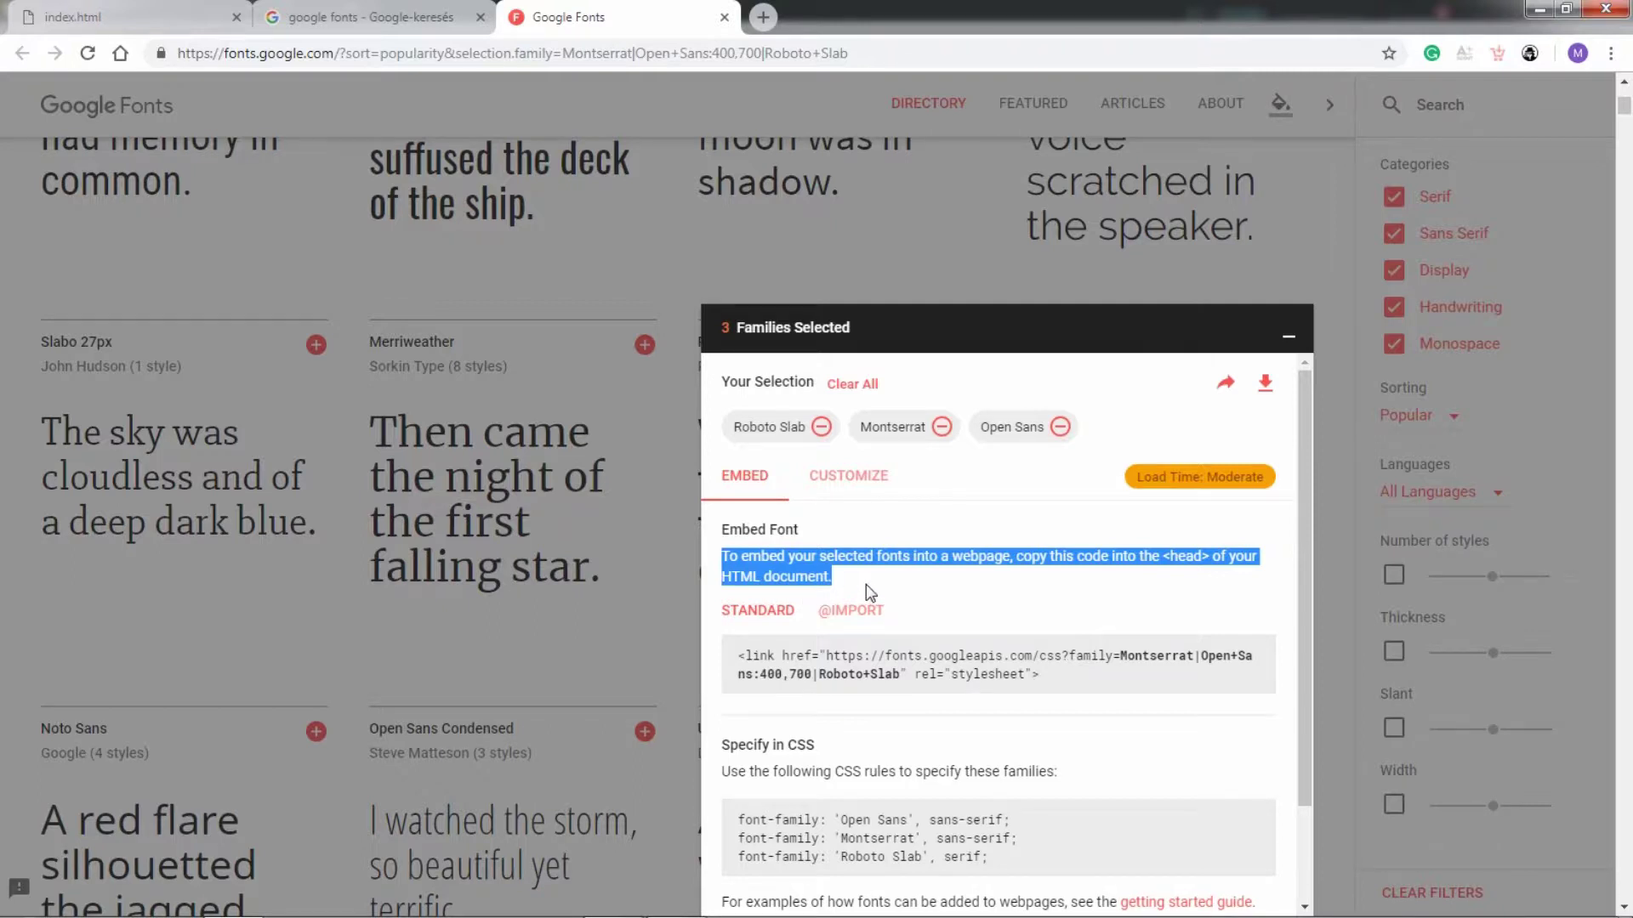
scroll(865, 586, down, 2)
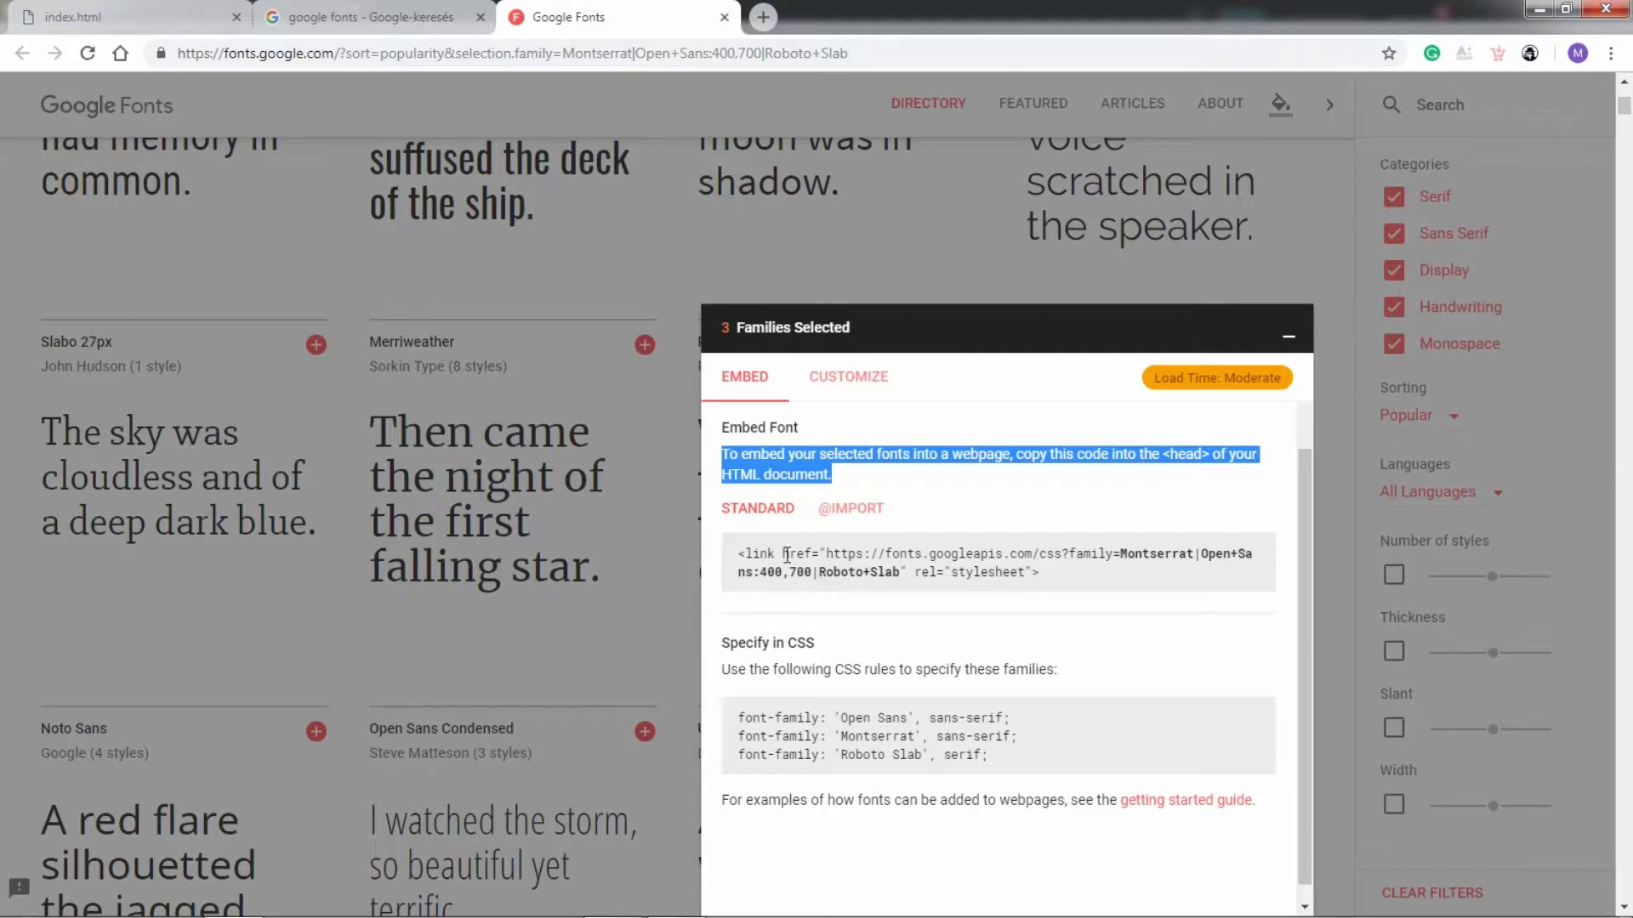
click(759, 551)
drag(739, 555, 1046, 589)
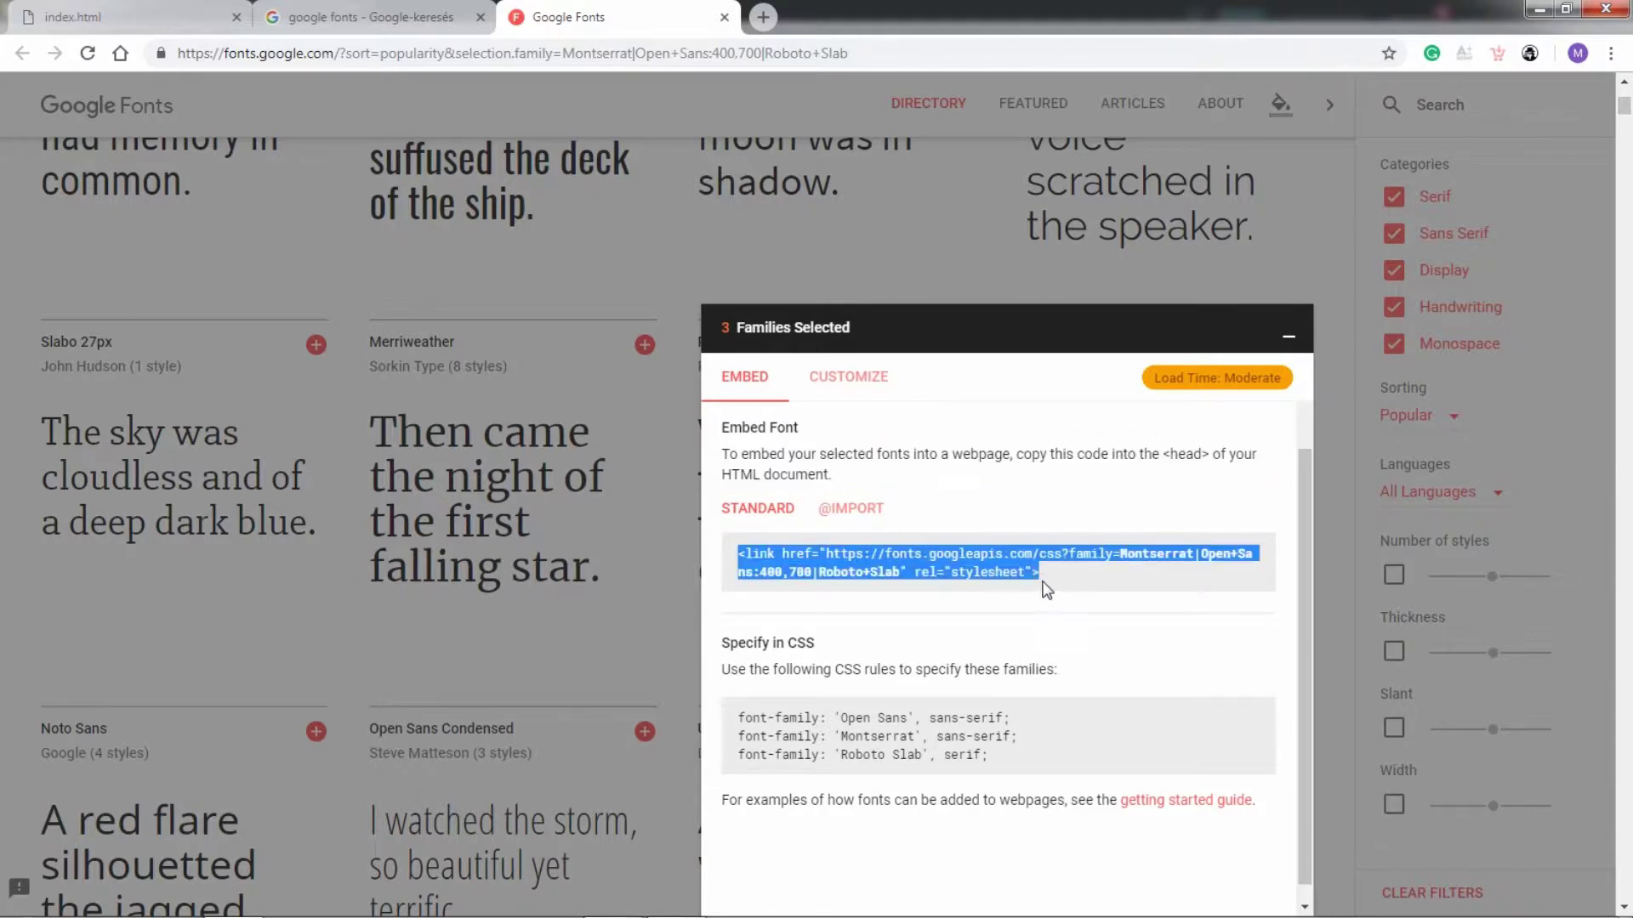
right_click(948, 557)
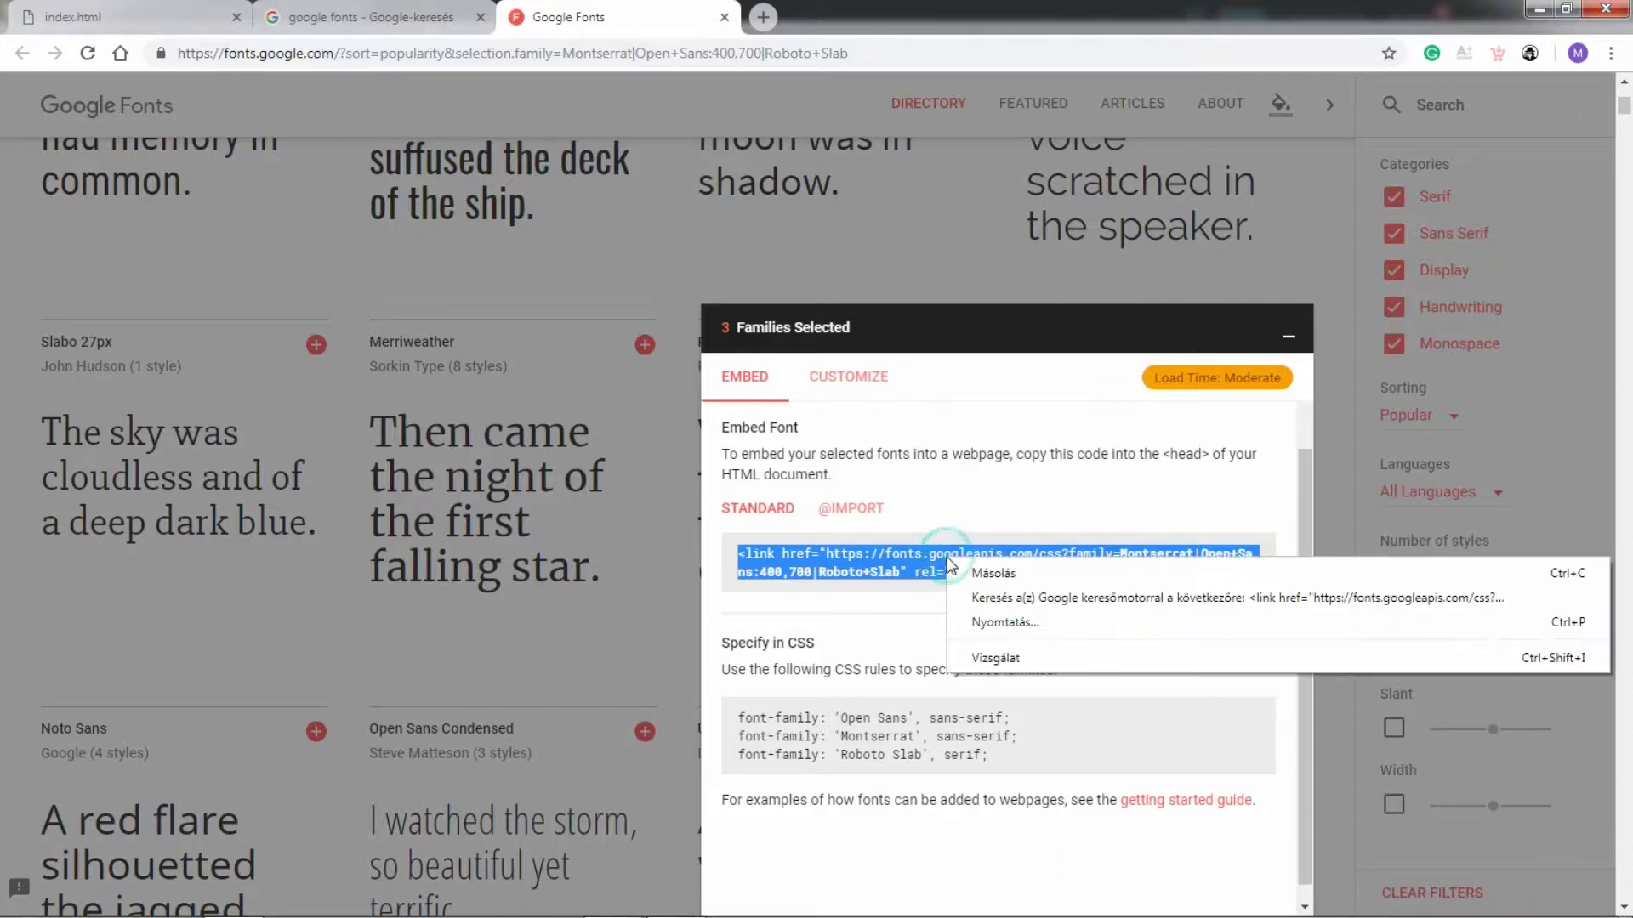
click(993, 575)
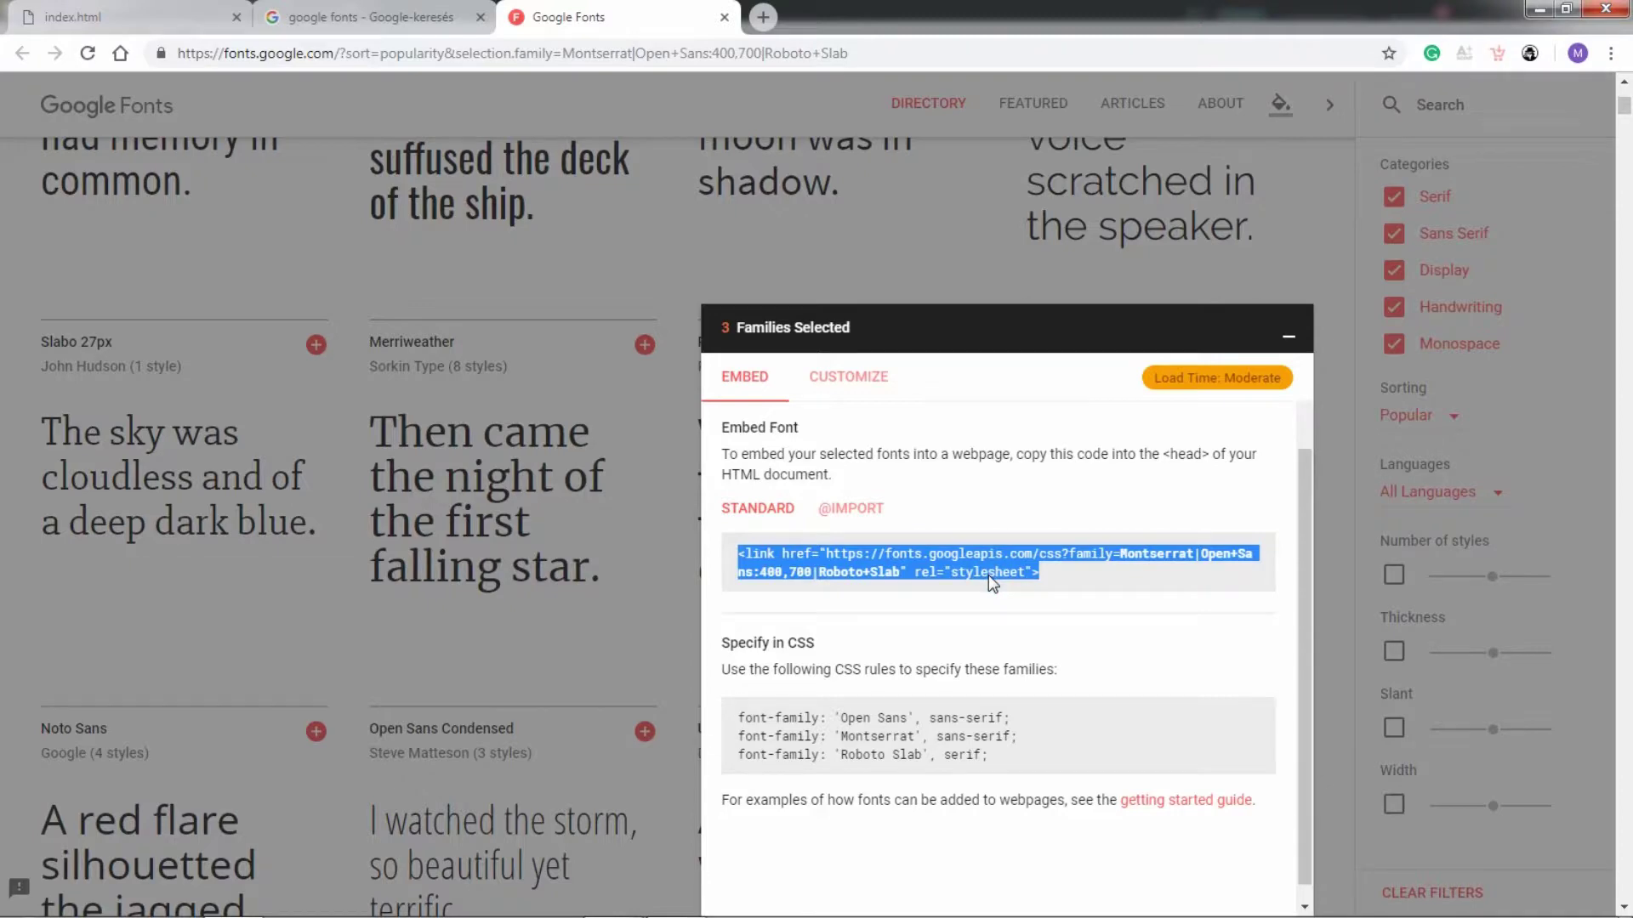
key(alt+Tab)
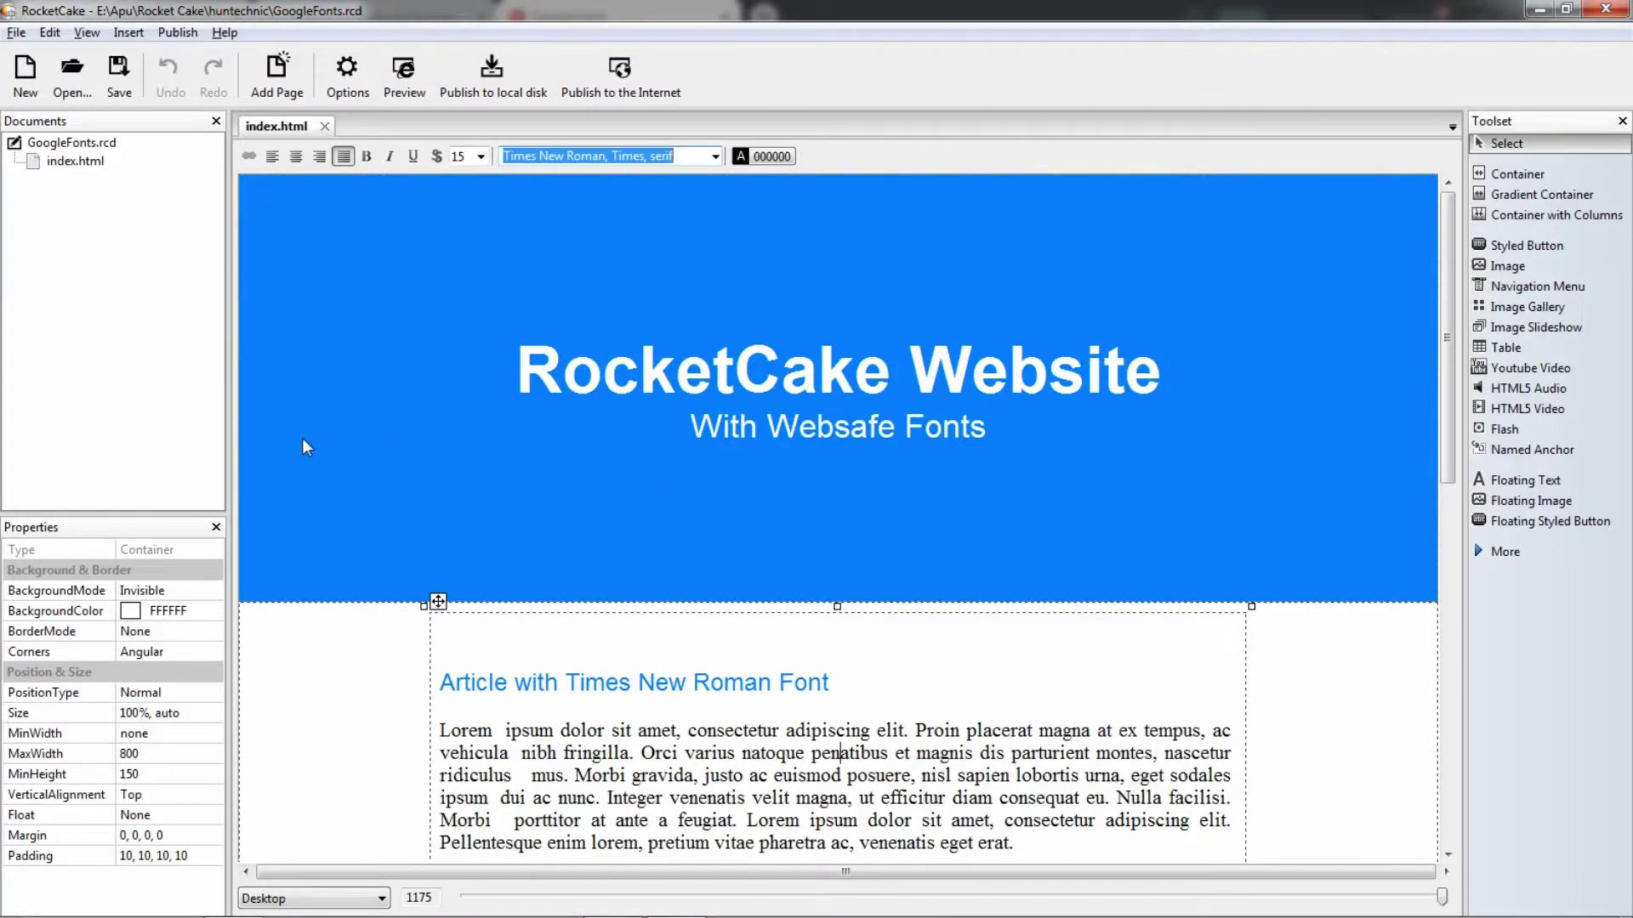
Step: Paste the copied Google Fonts <link> tag into index.html's Additional code in header and confirm
click(68, 162)
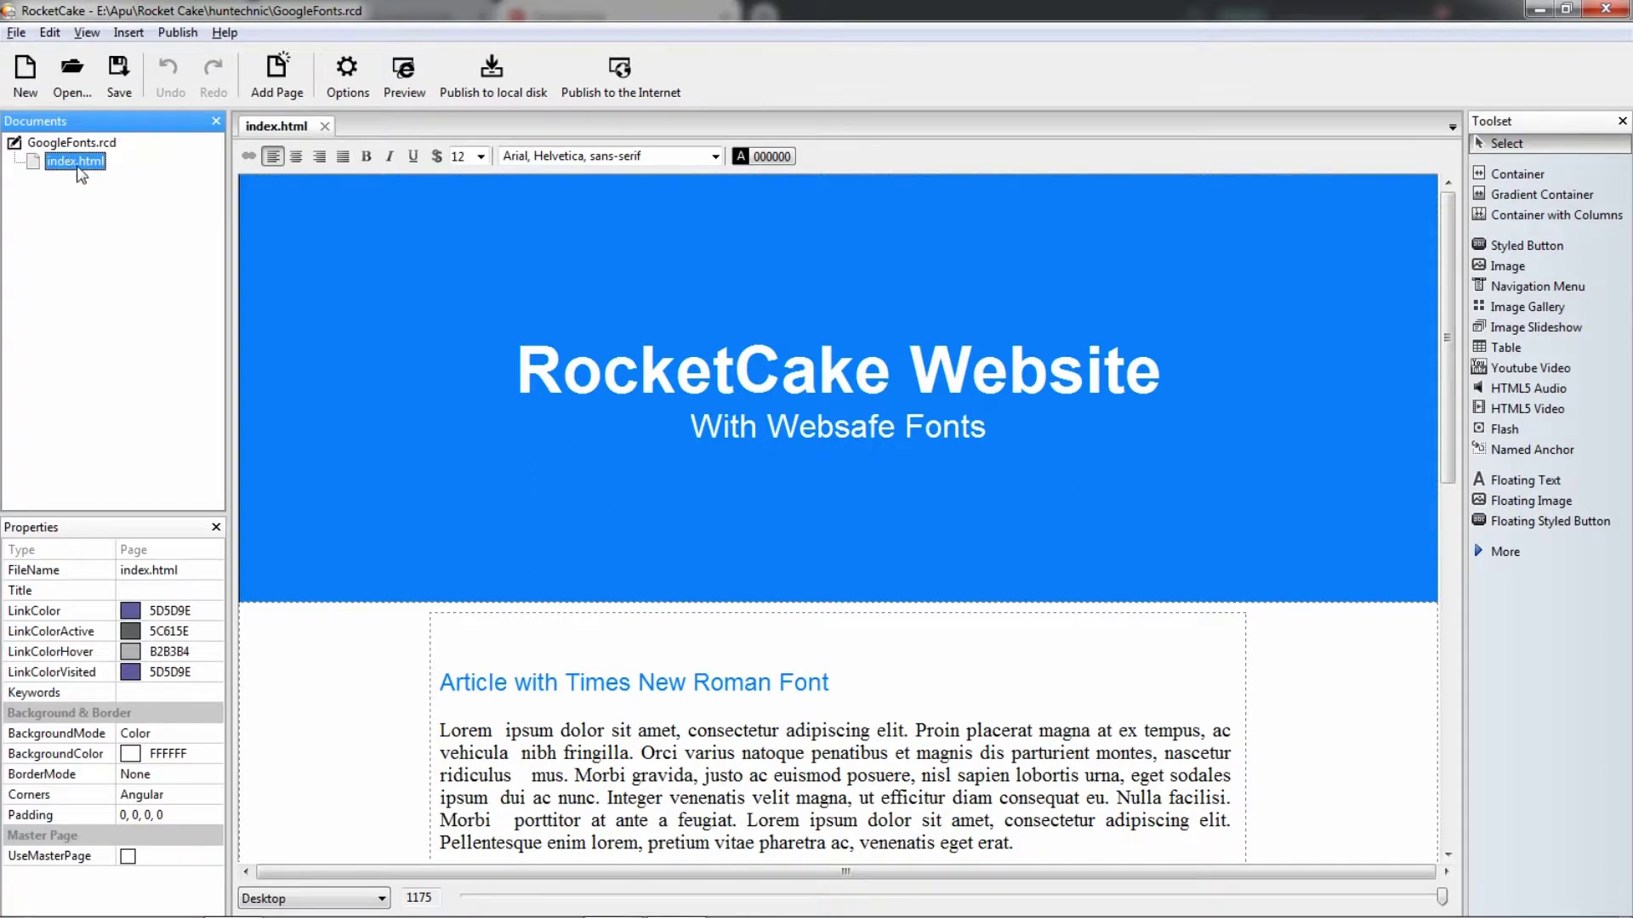
right_click(81, 161)
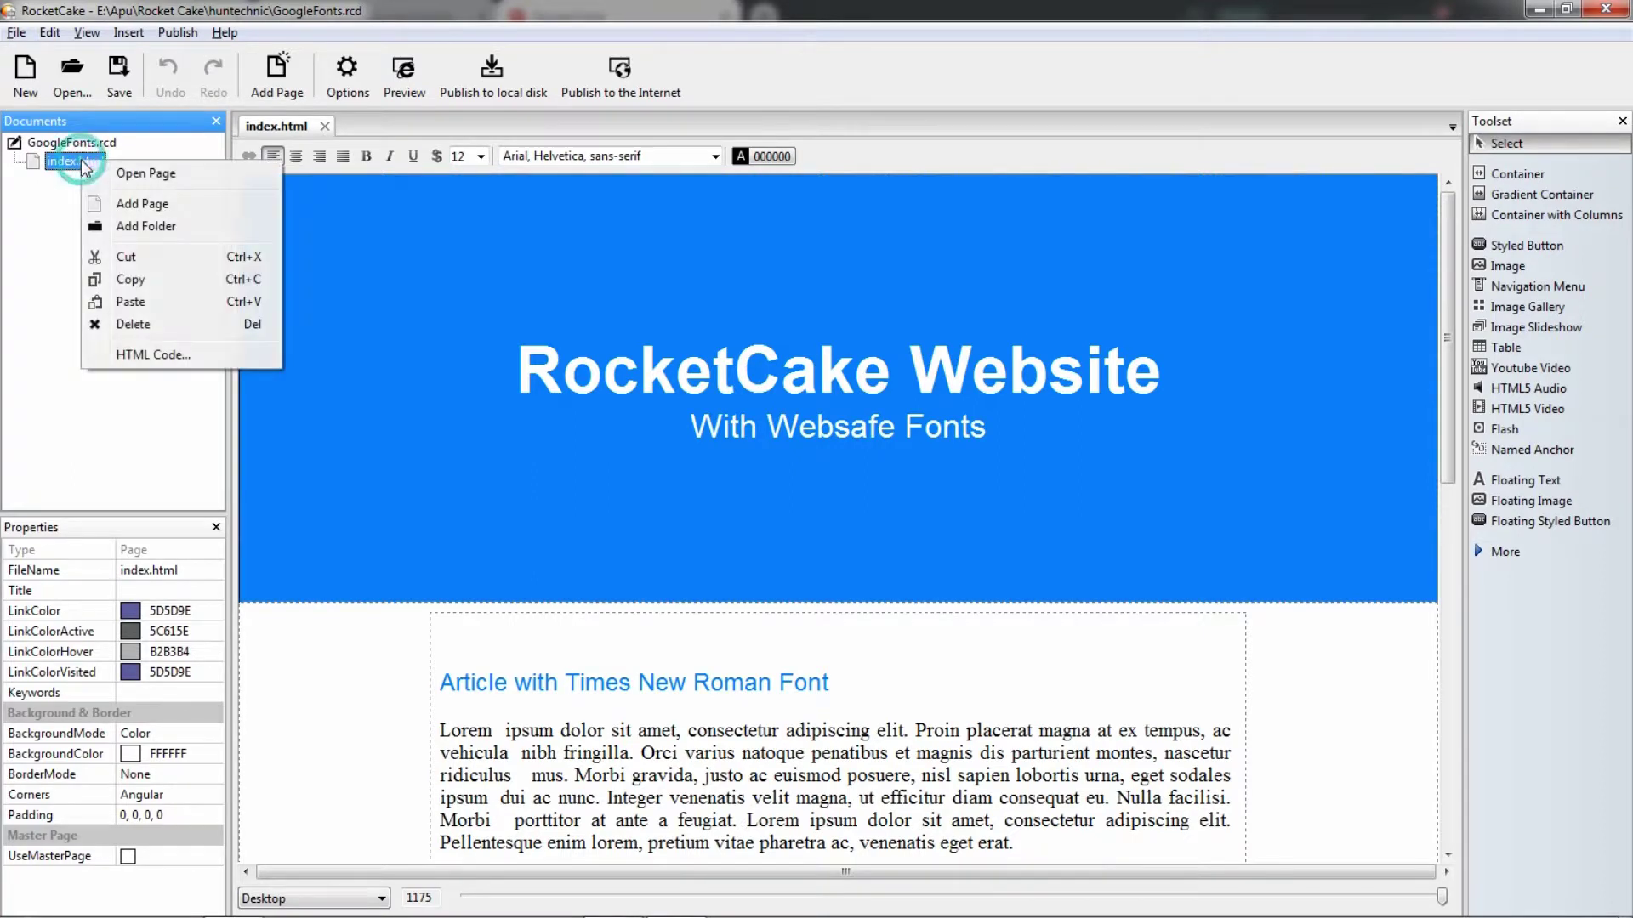
click(143, 355)
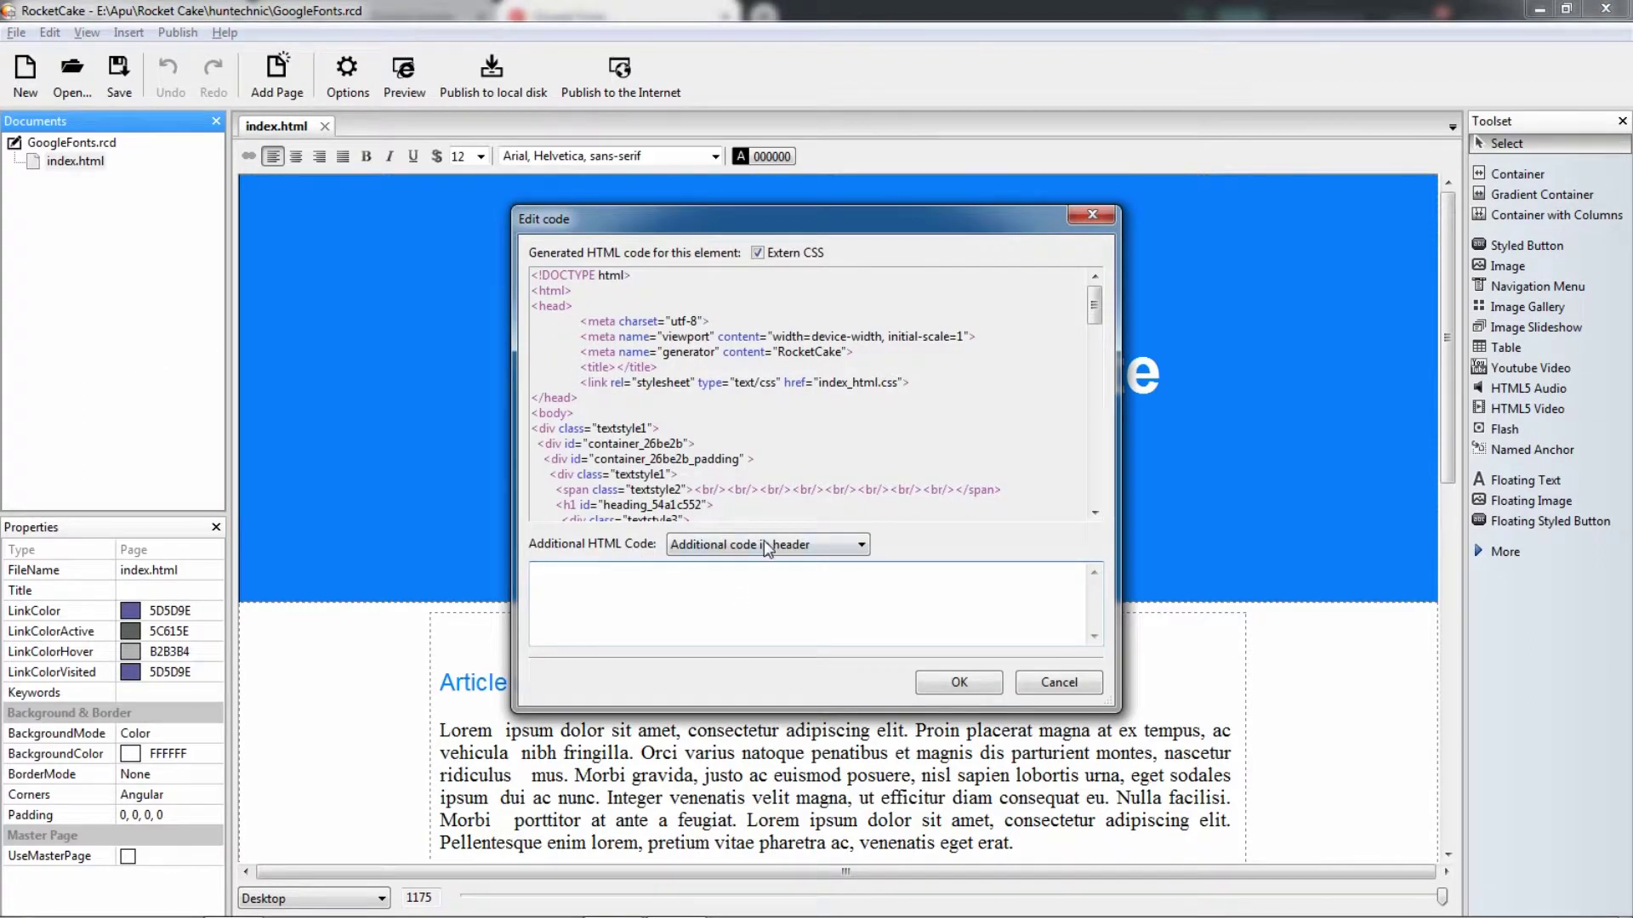
click(679, 585)
text(<link href="https://fonts.googleapis.com/css?family=Montserrat|Open+Sans:400,700|Roboto+Slab" rel="stylesheet">)
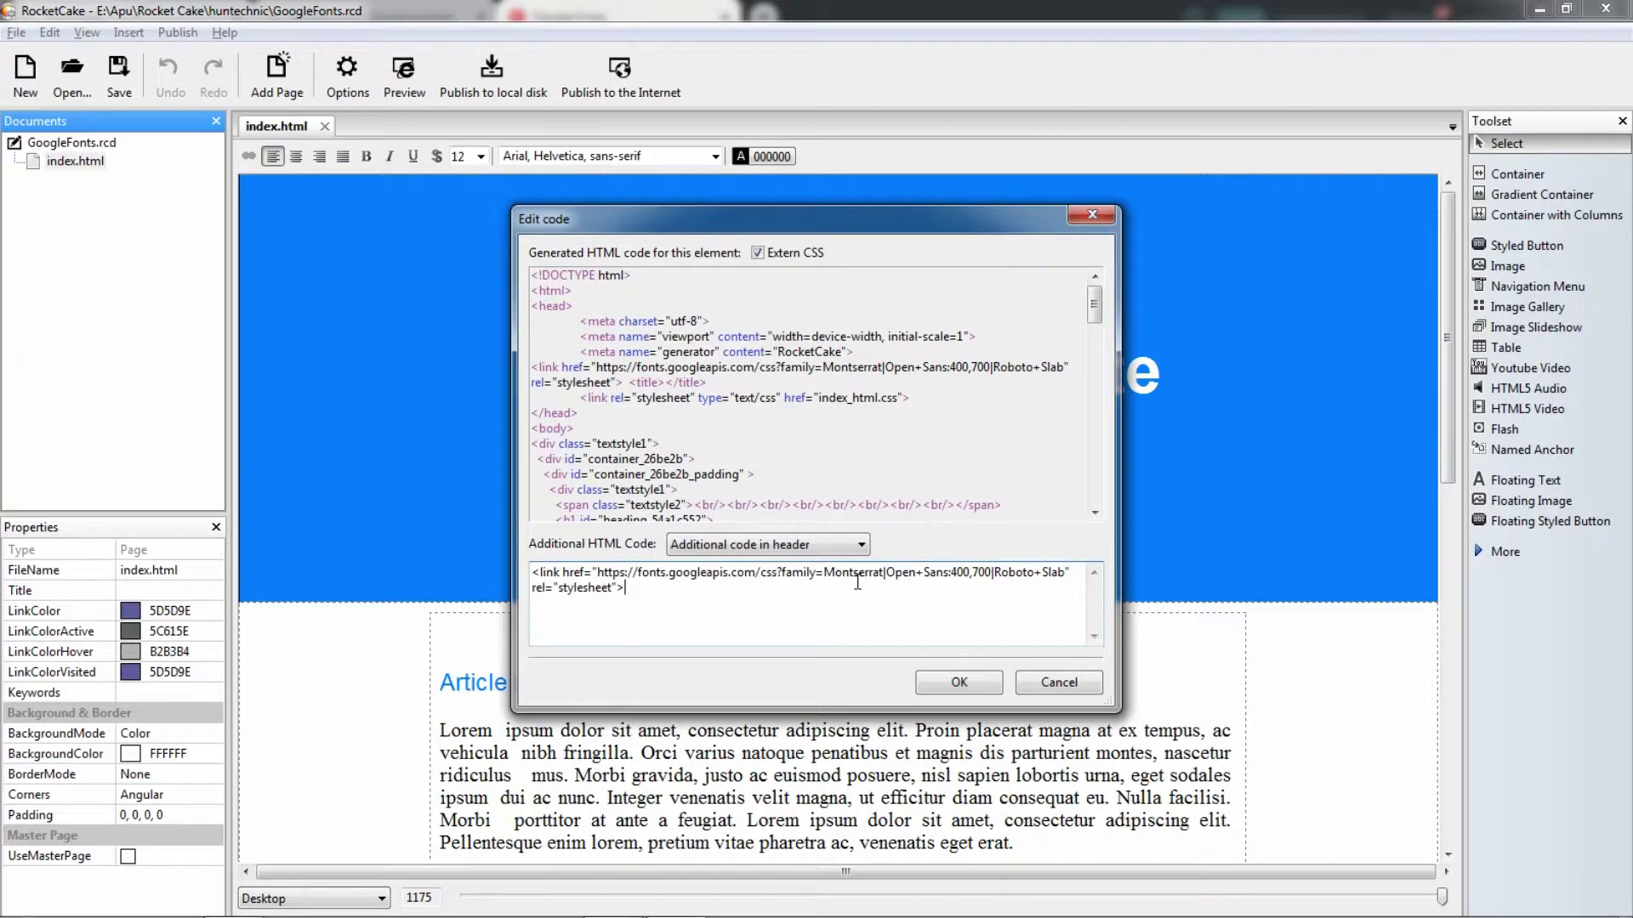
click(963, 571)
click(987, 572)
click(981, 681)
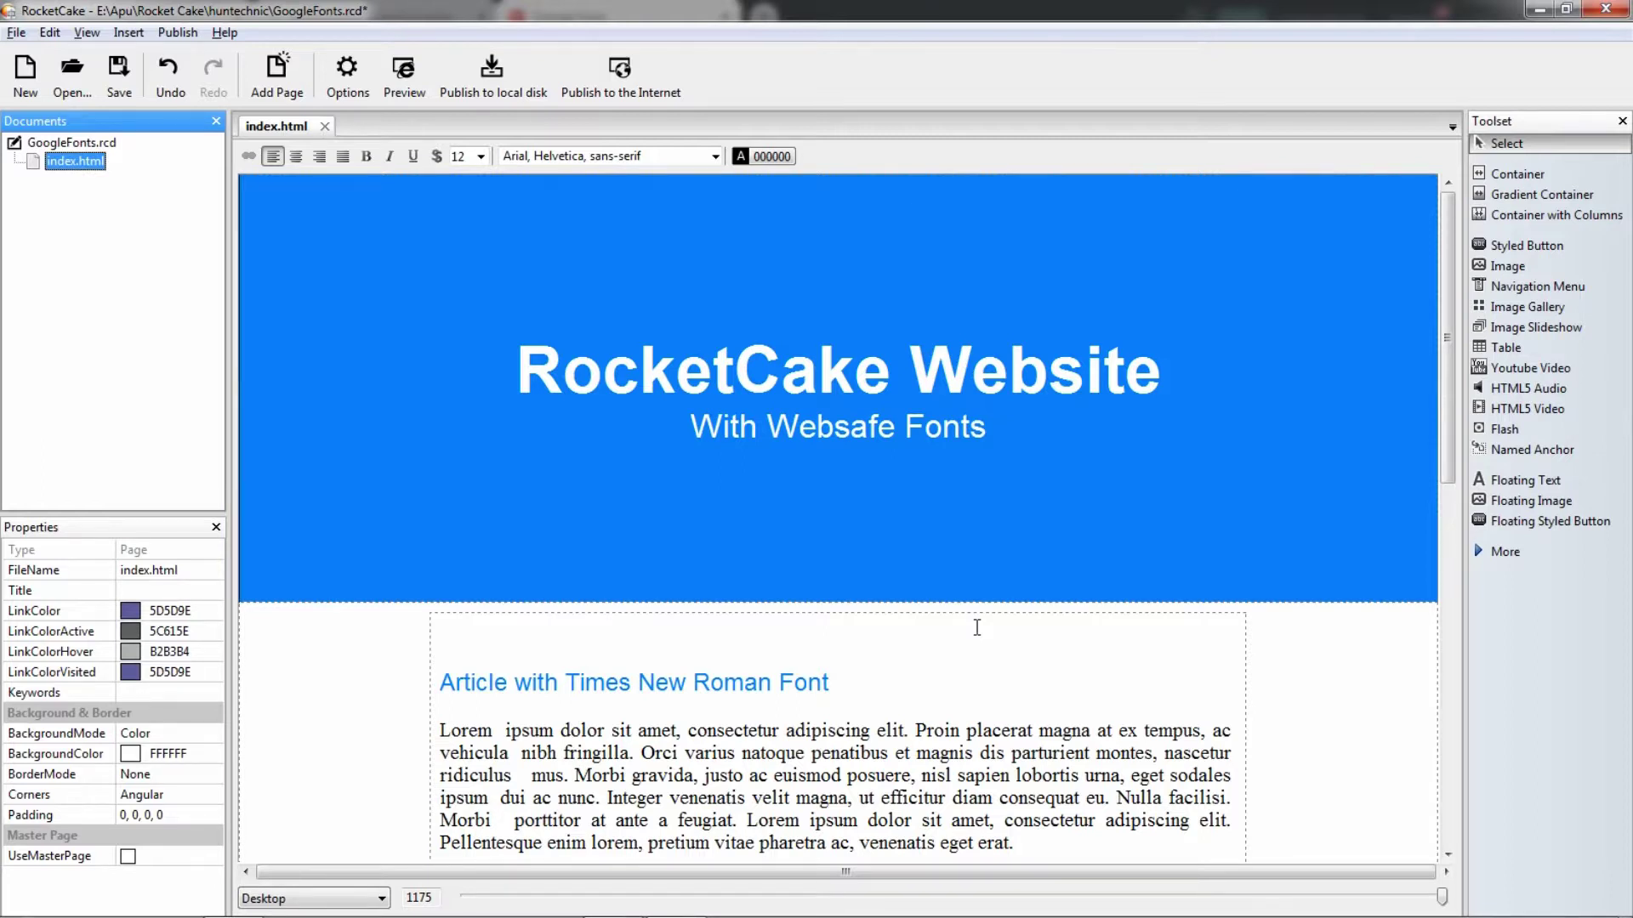
Step: Prepend 'Open Sans,' to the font family of the RocketCake Website heading and With Websafe Fonts subtitle
click(810, 368)
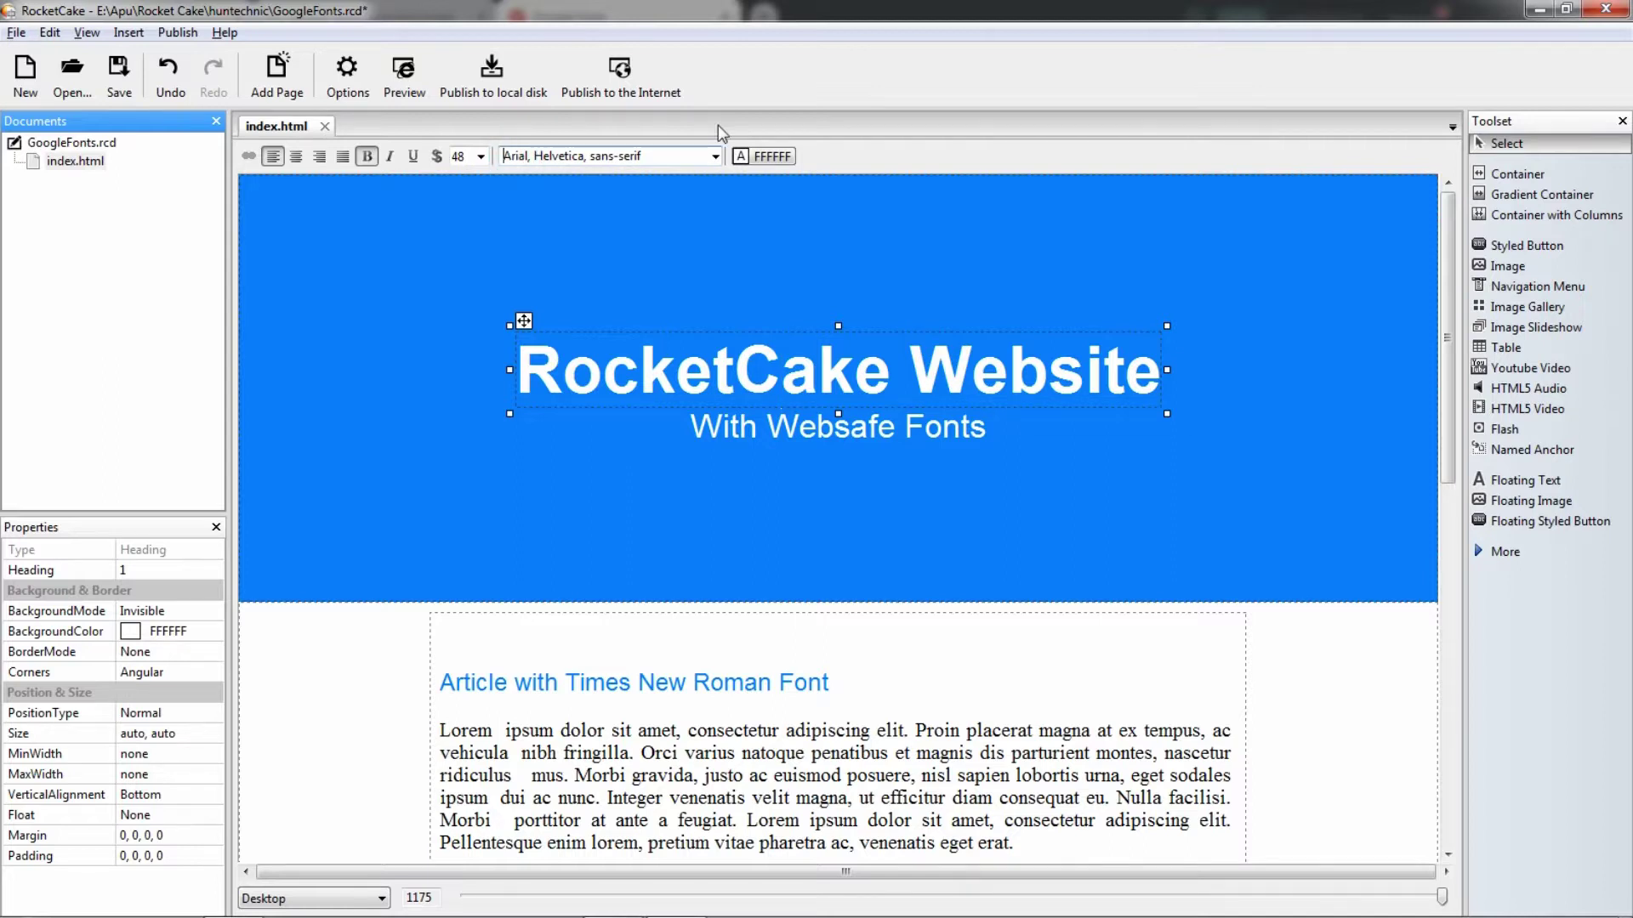
text(Open Sans)
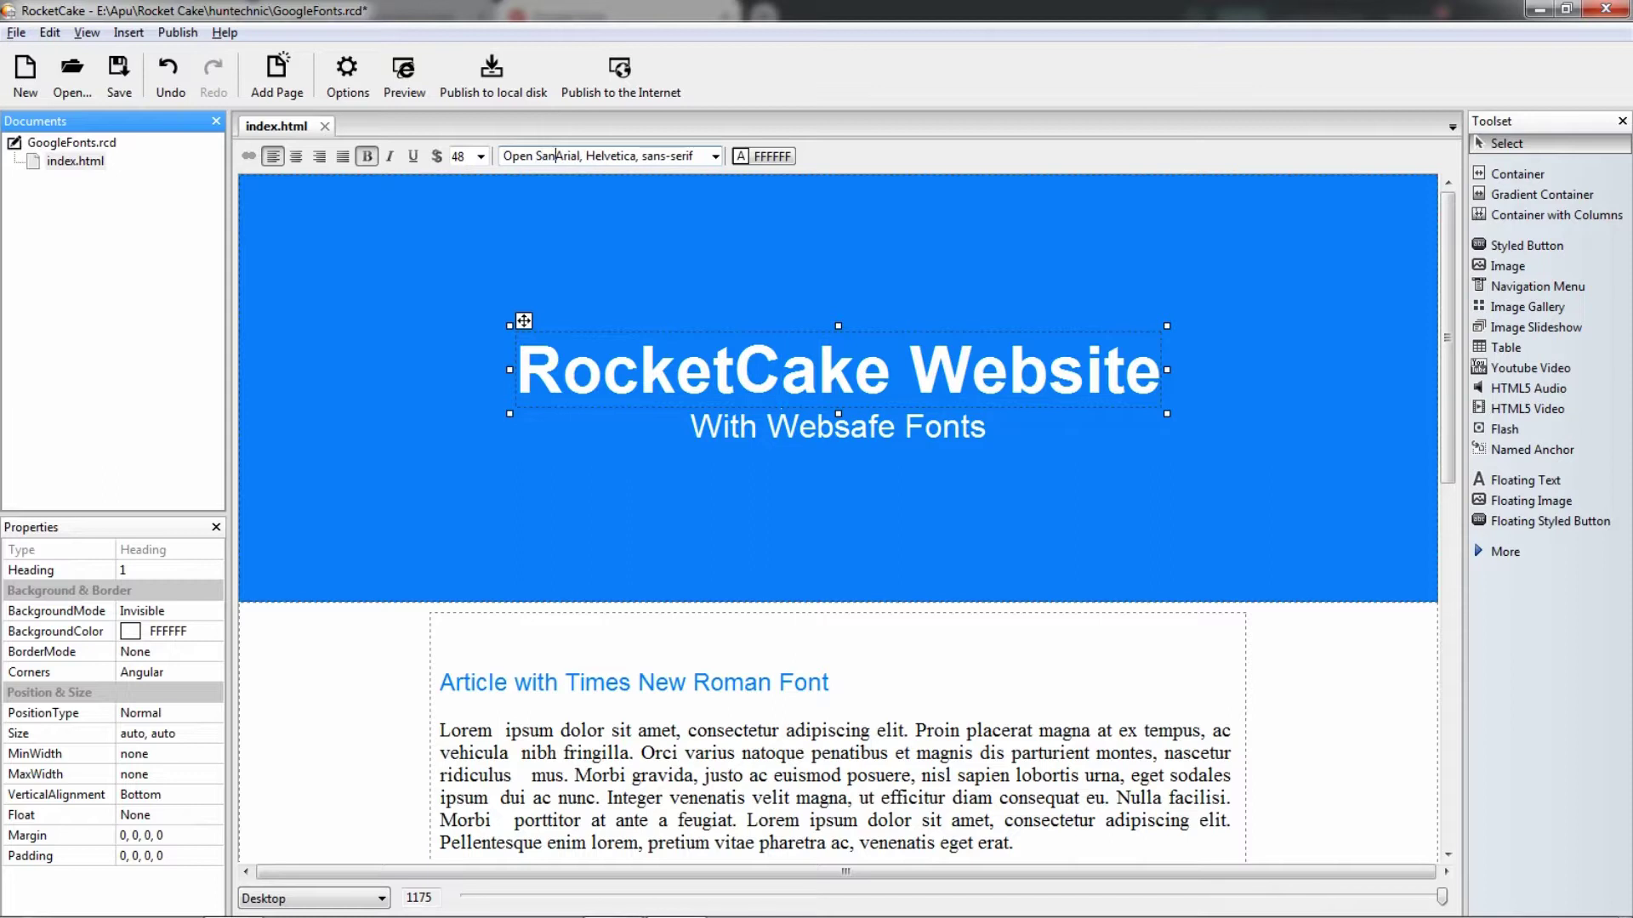
text(,)
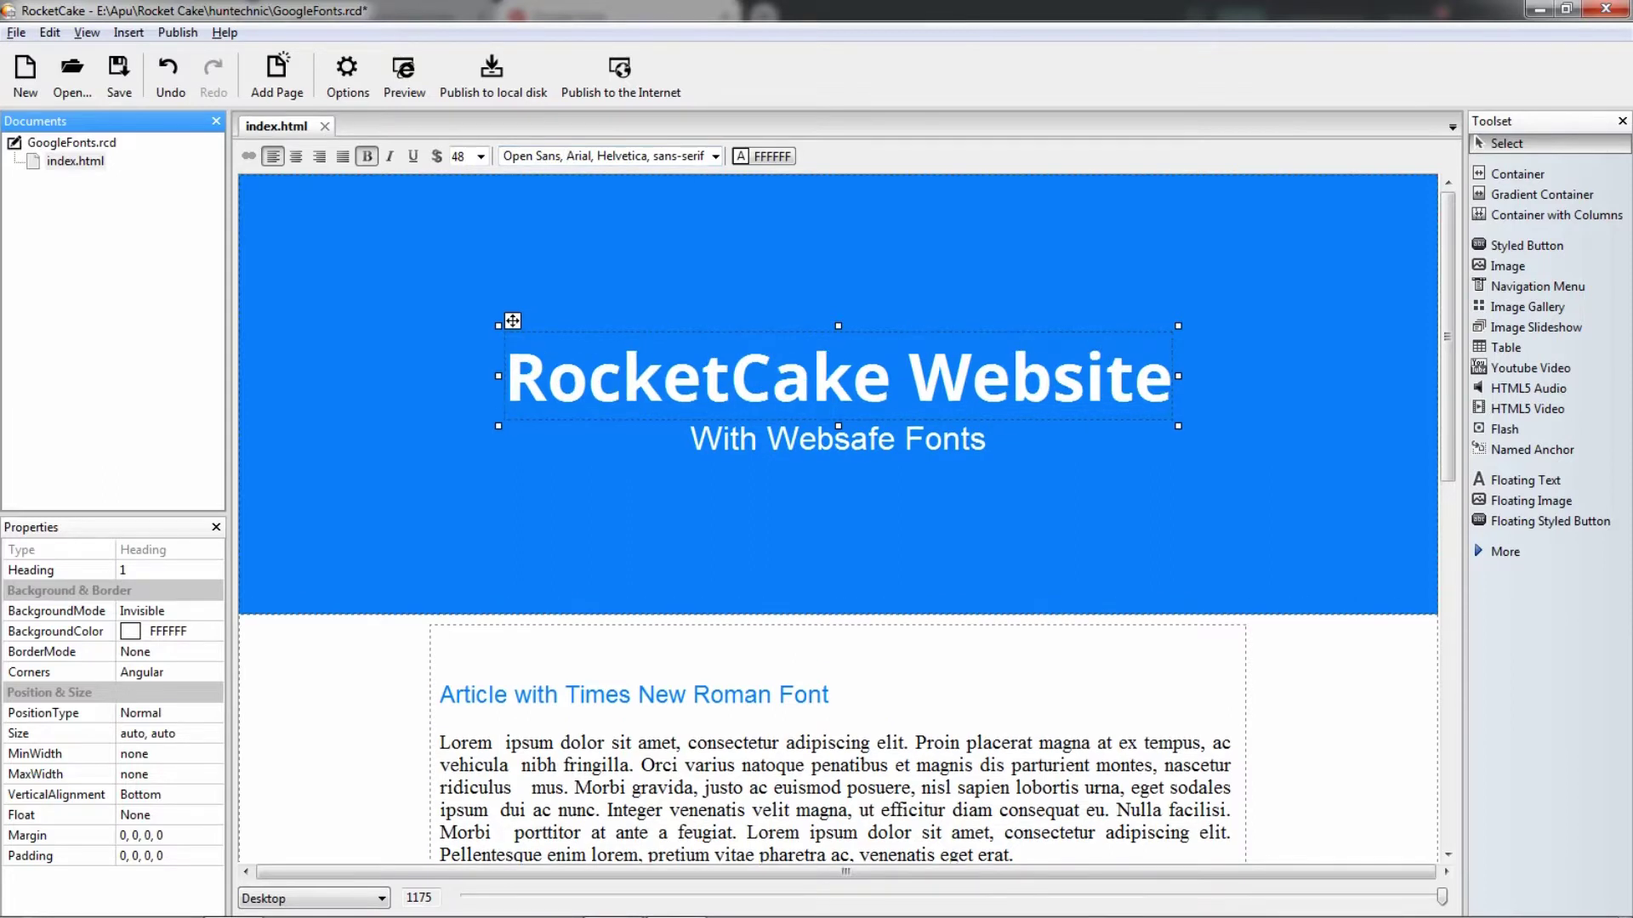
click(850, 439)
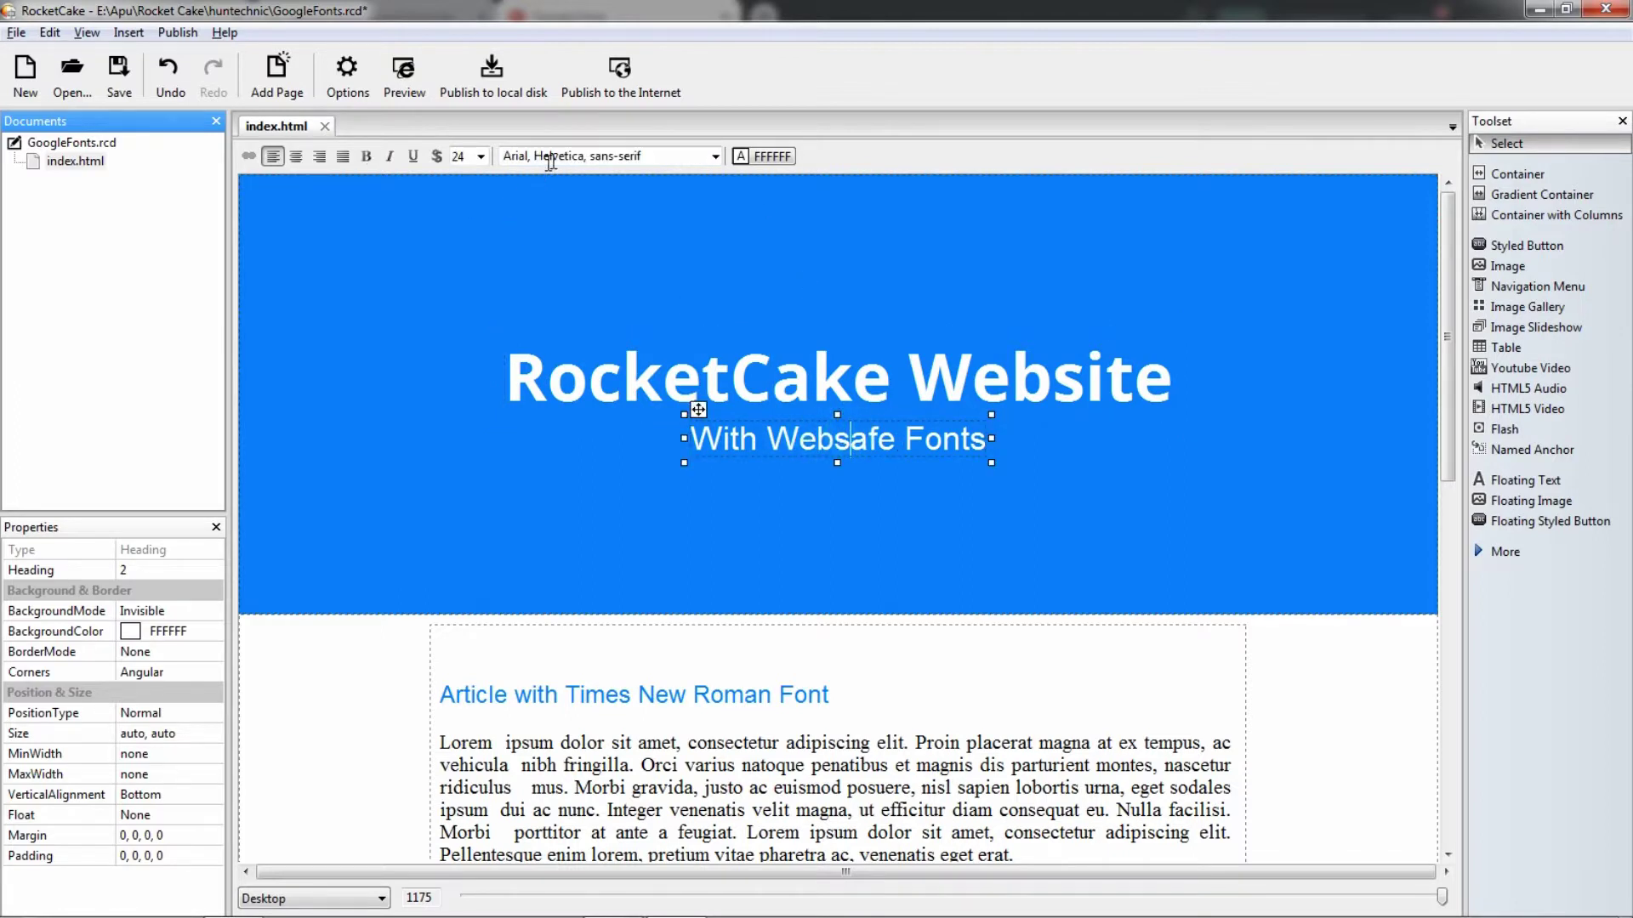
text(Open San)
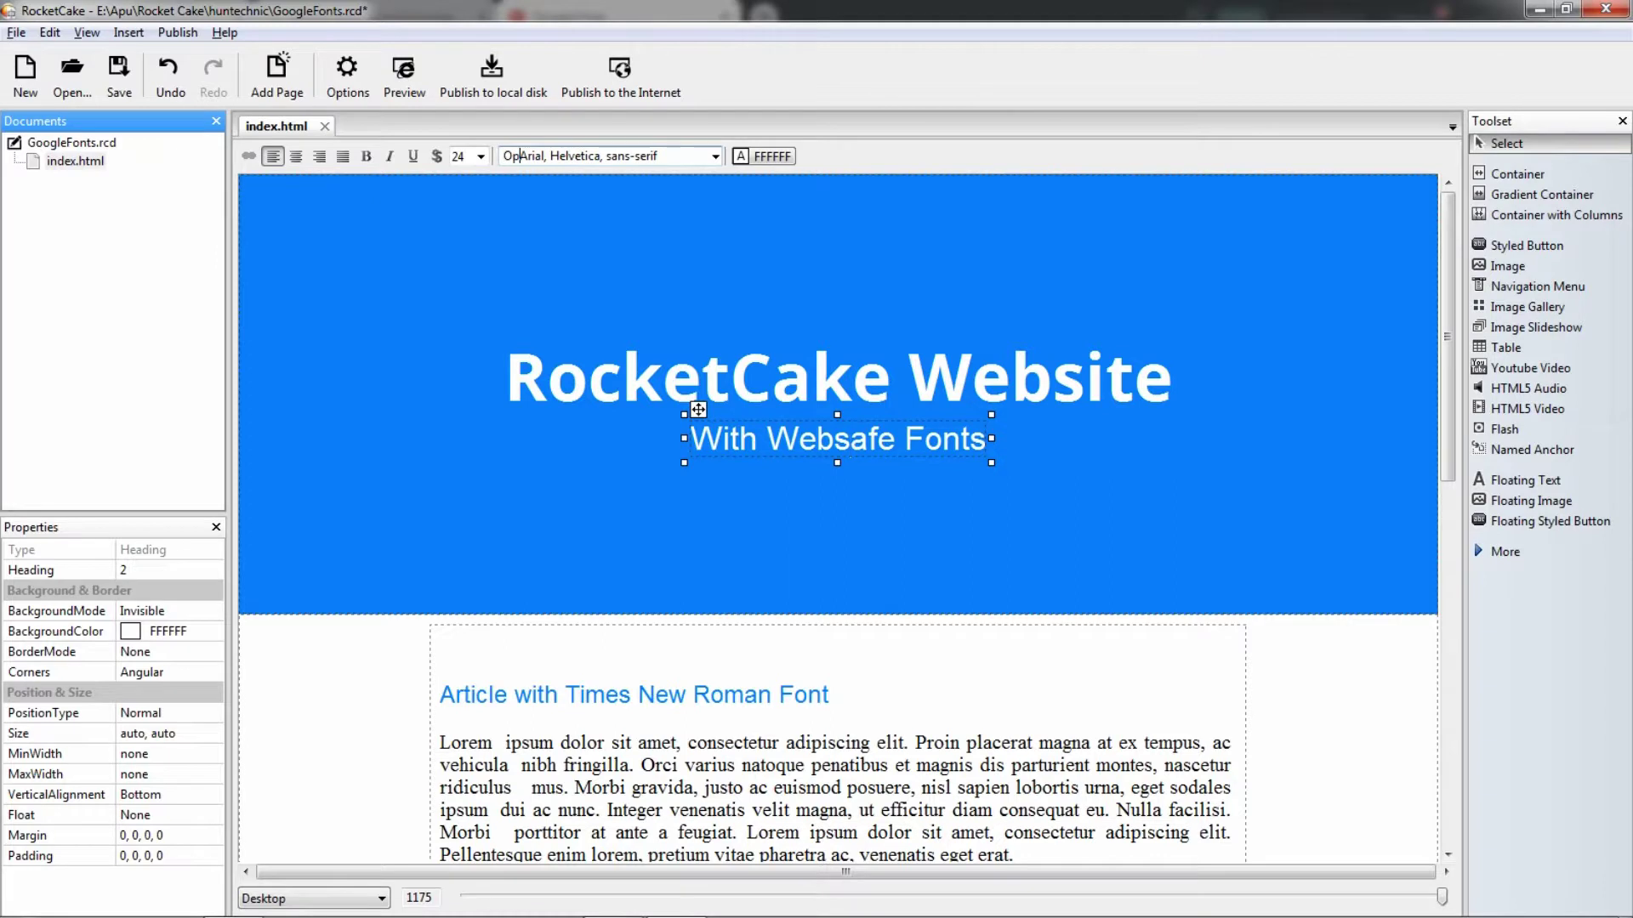
text(s,)
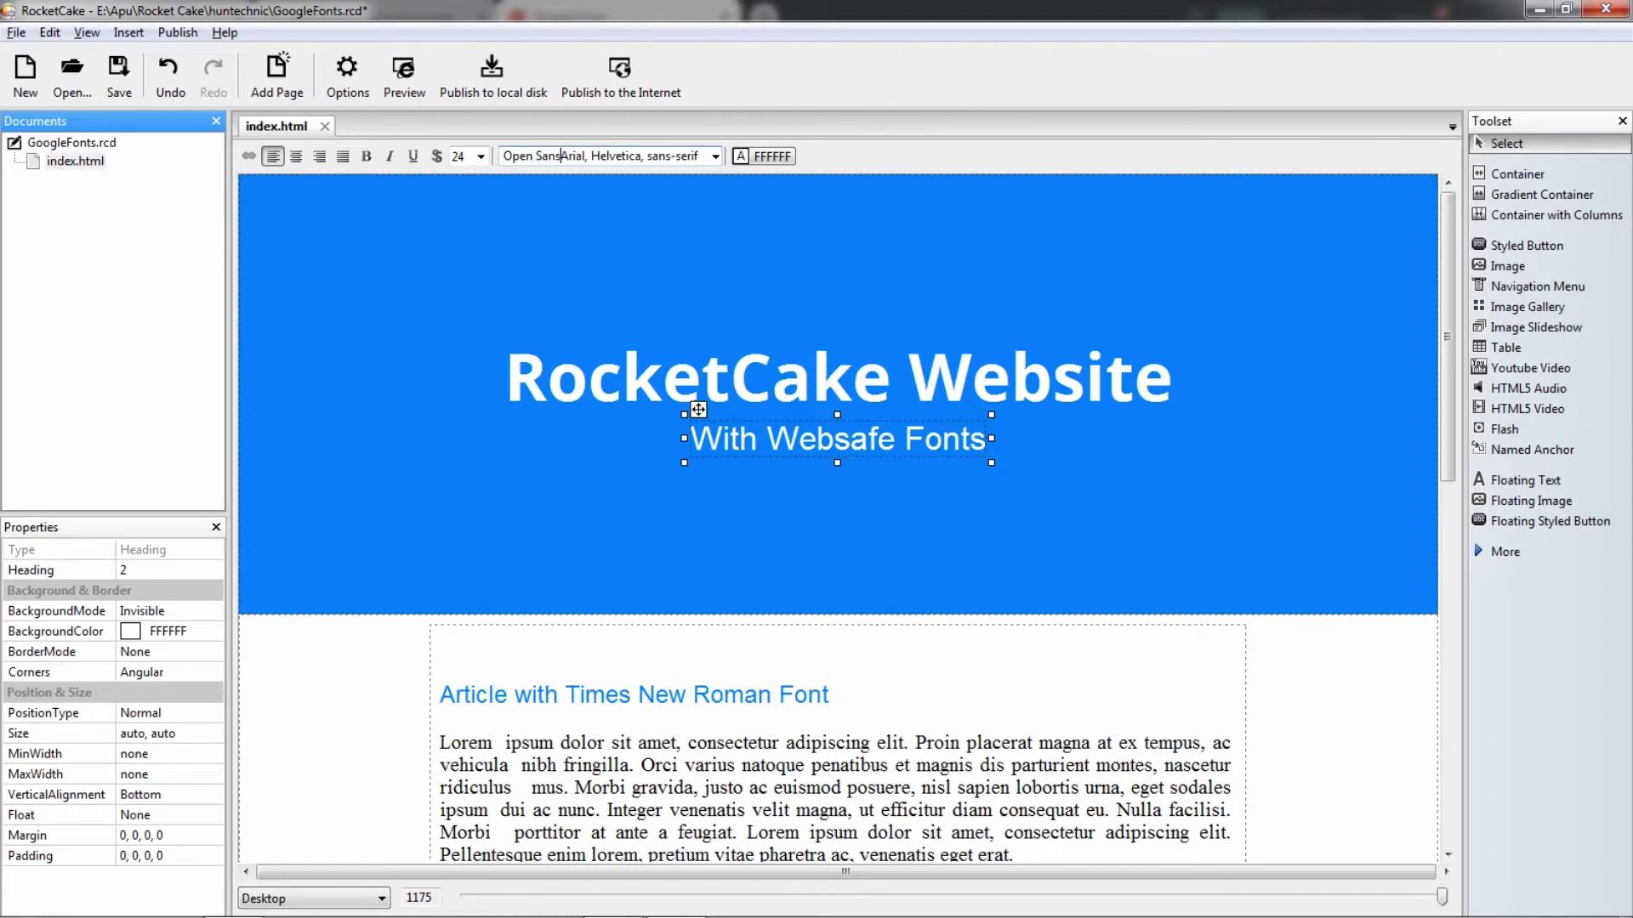
key(Return)
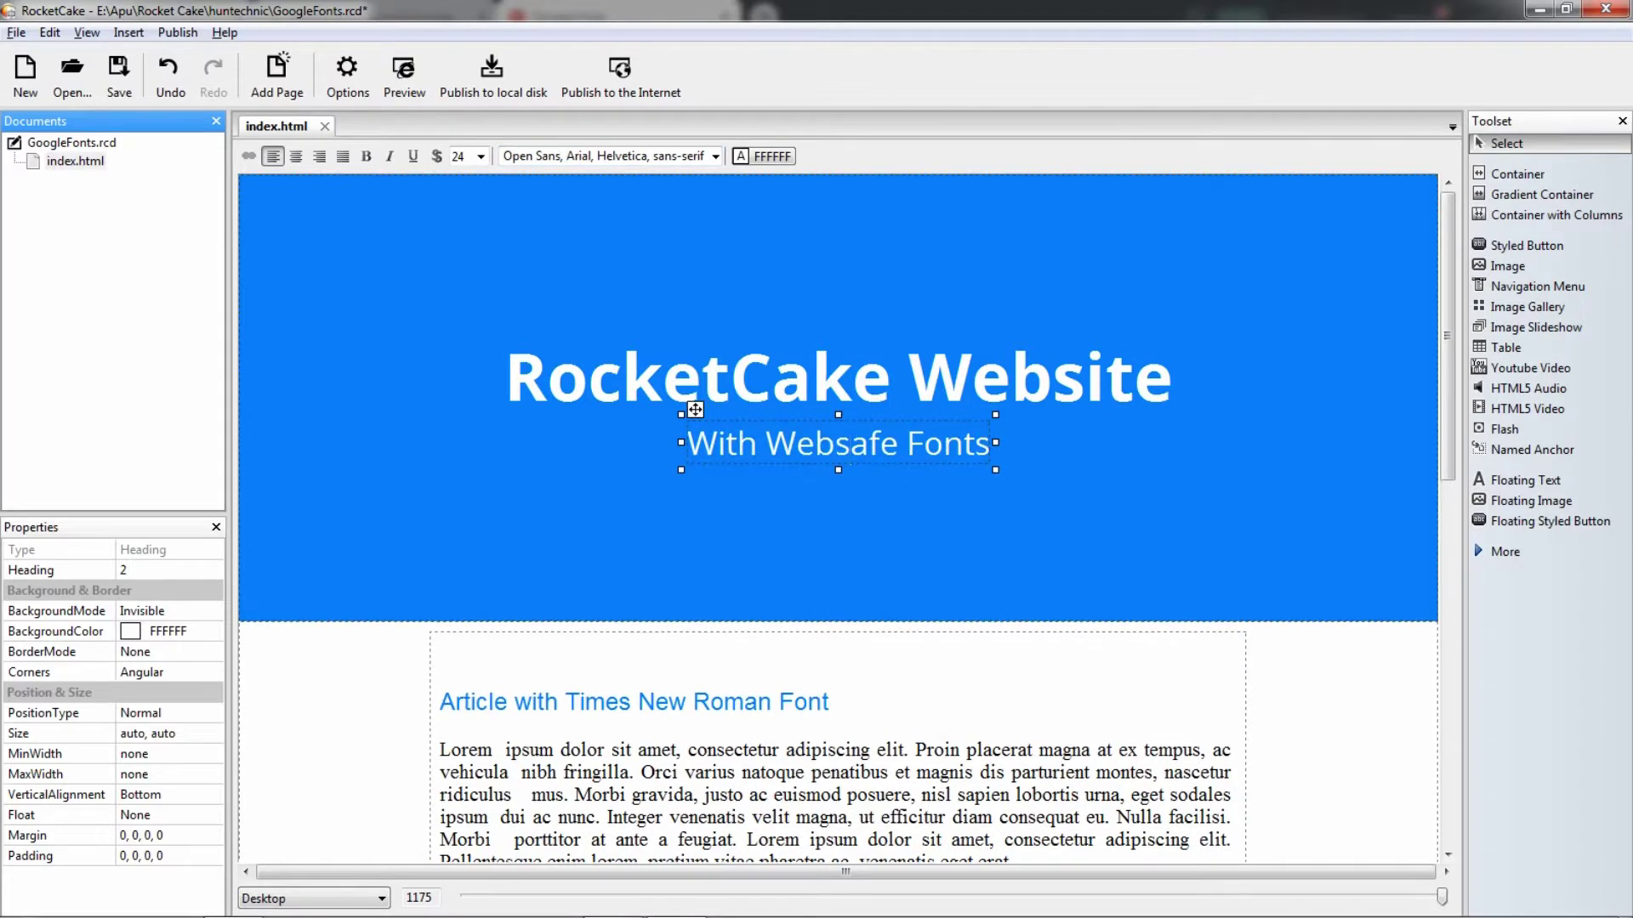
click(655, 704)
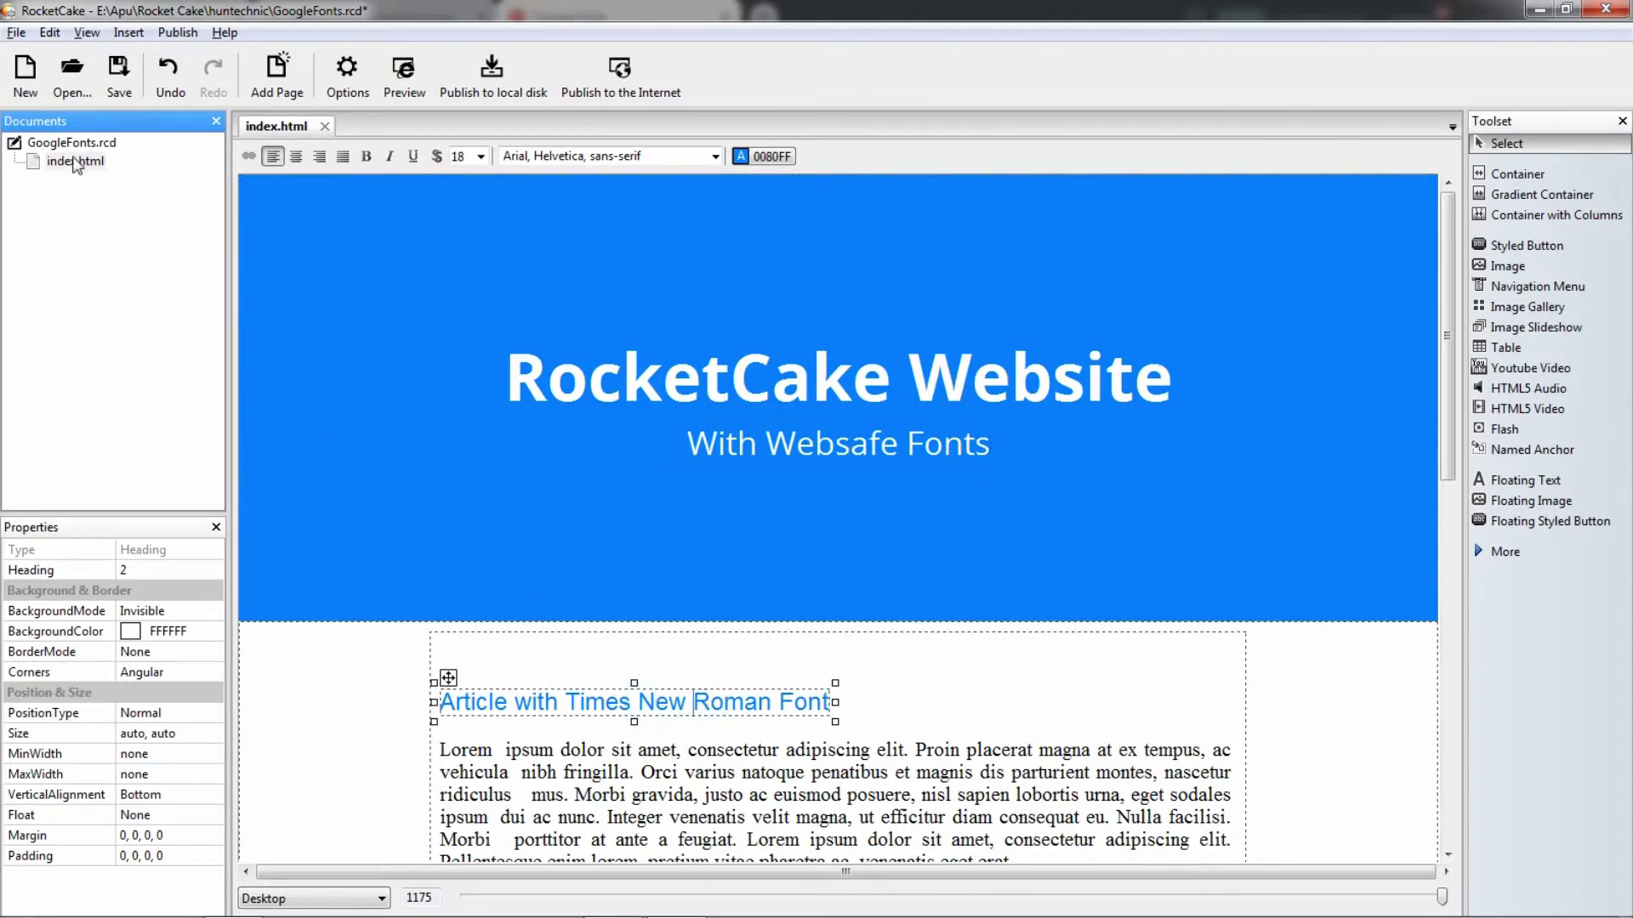
Step: Reopen index.html's HTML Code to verify the header link, then cancel without changes
right_click(76, 162)
click(161, 354)
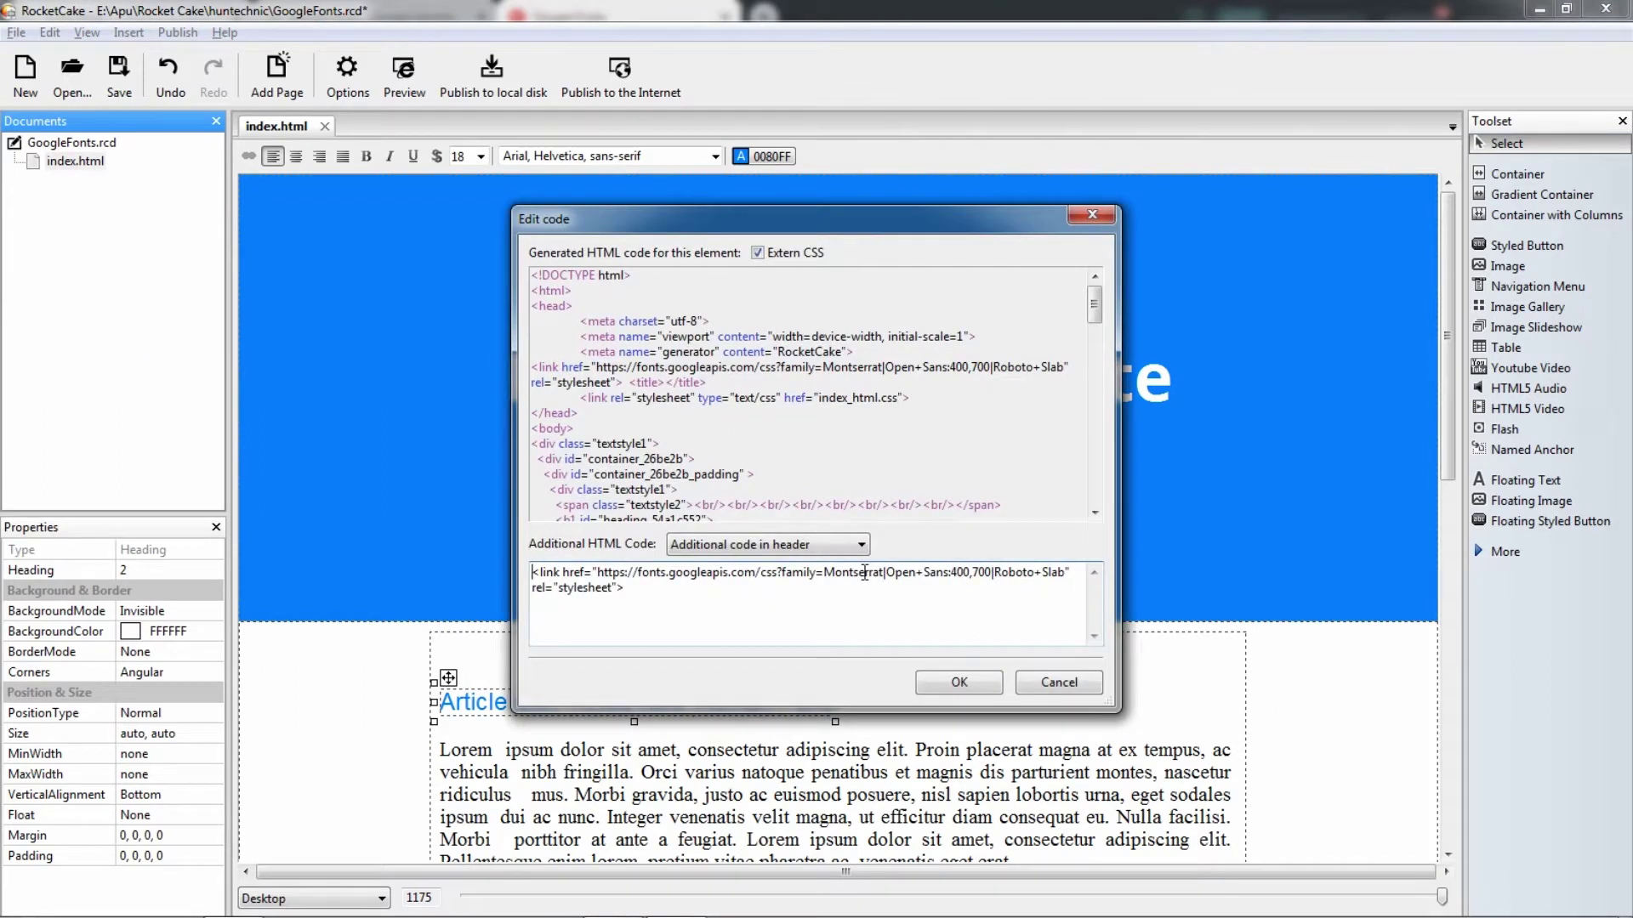
click(1043, 689)
Step: Prepend 'Montserrat,' to the article heading's font family list
click(592, 702)
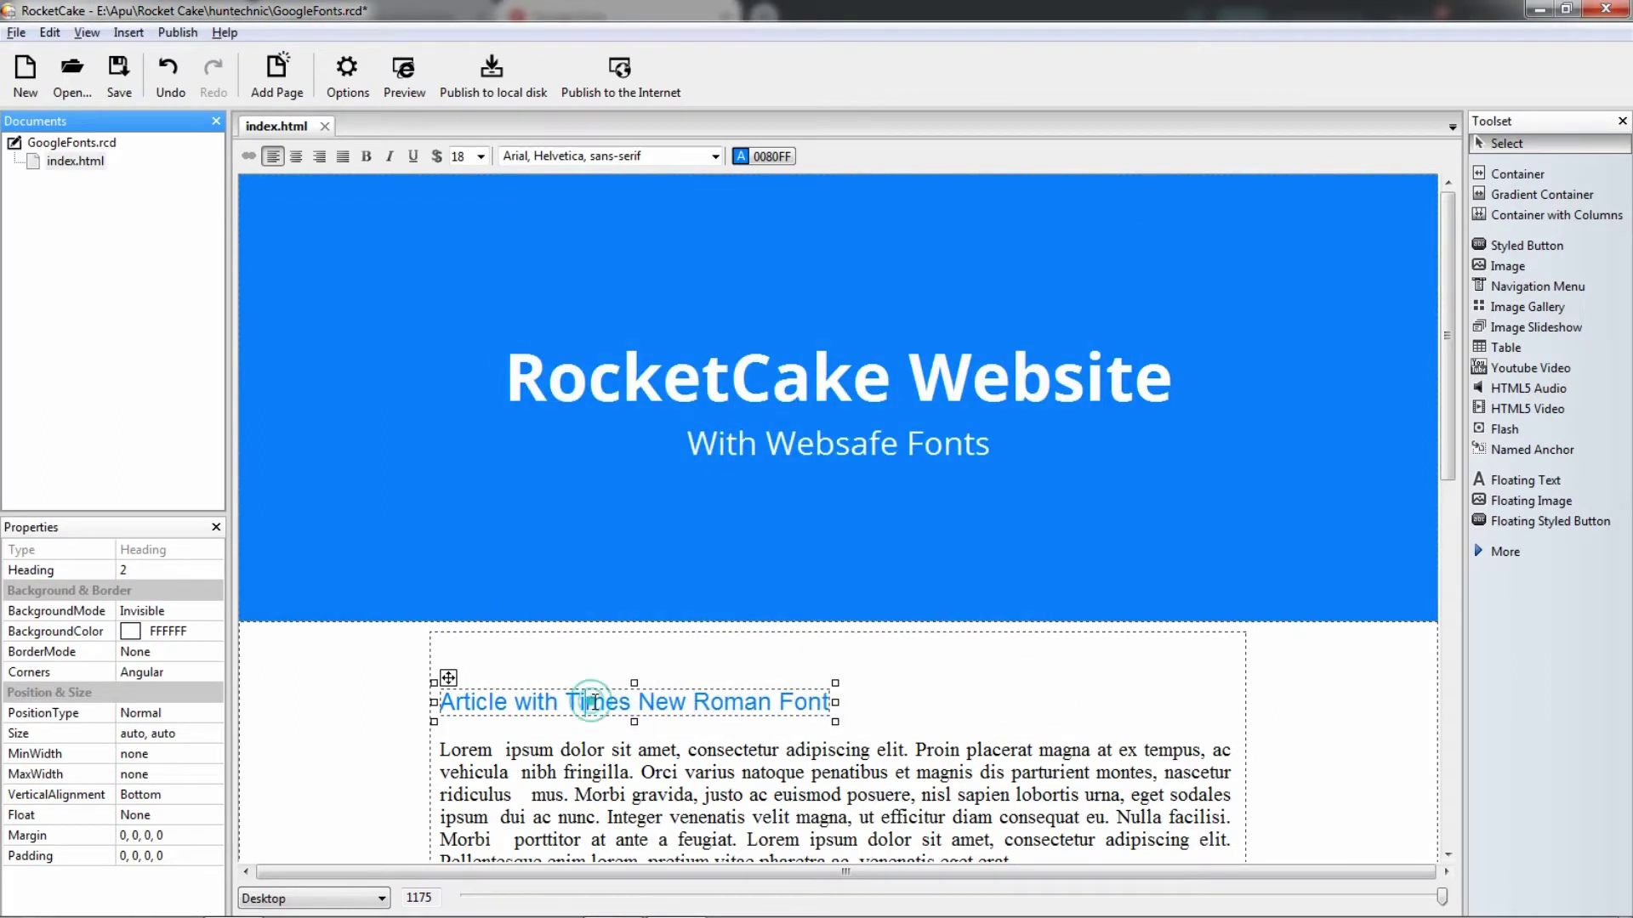
click(595, 155)
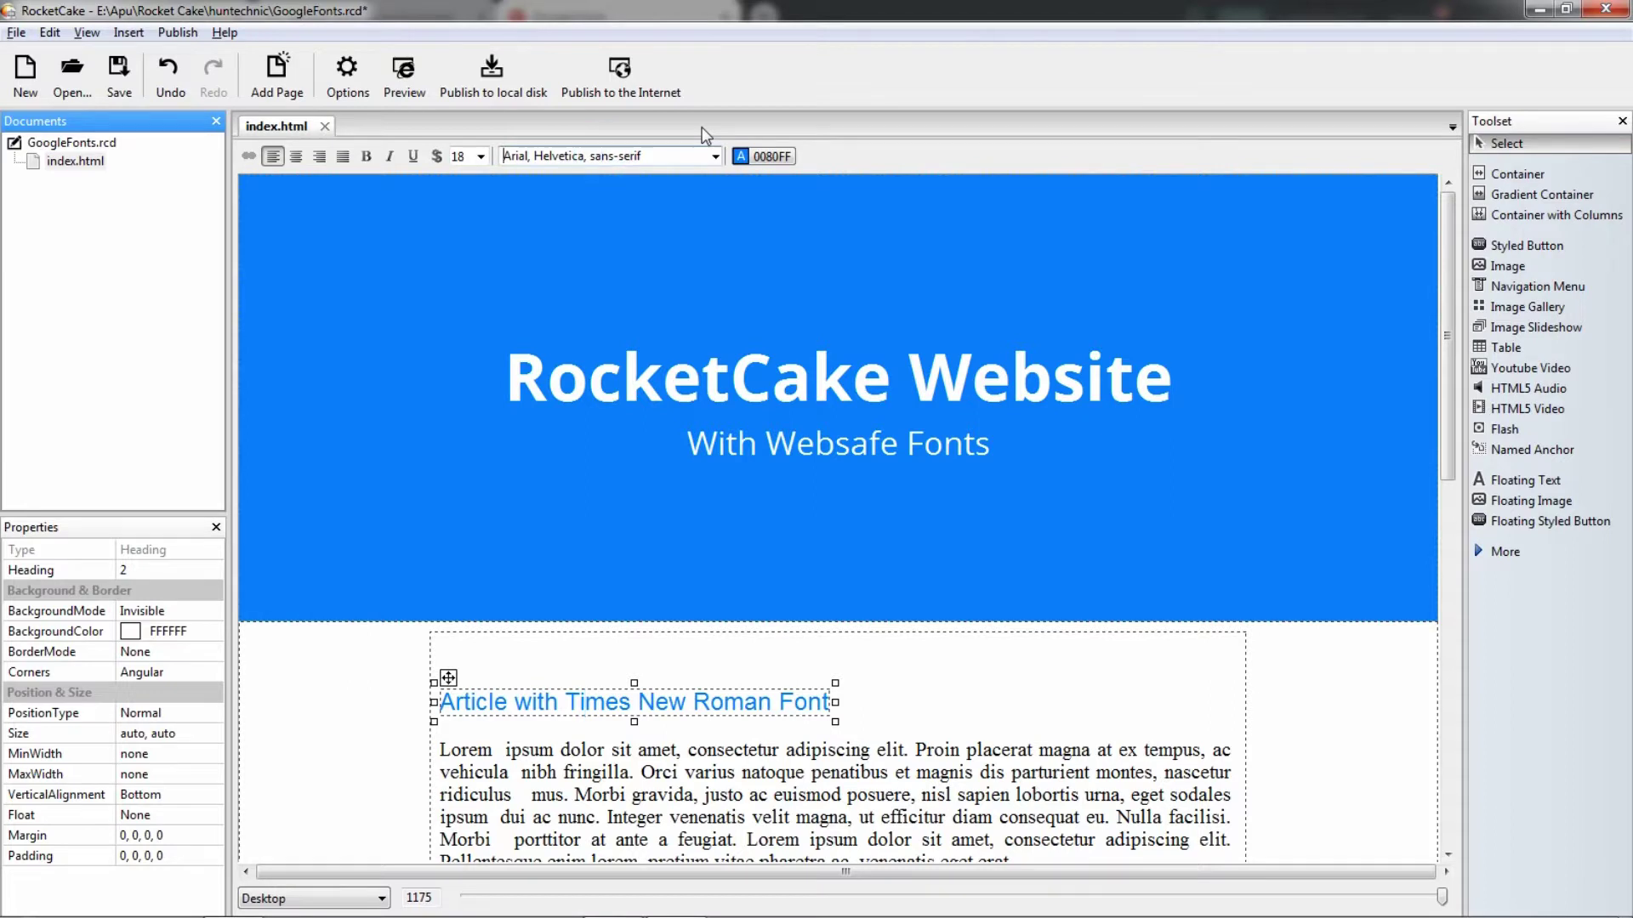
text(Montserrat,)
key(Return)
click(885, 778)
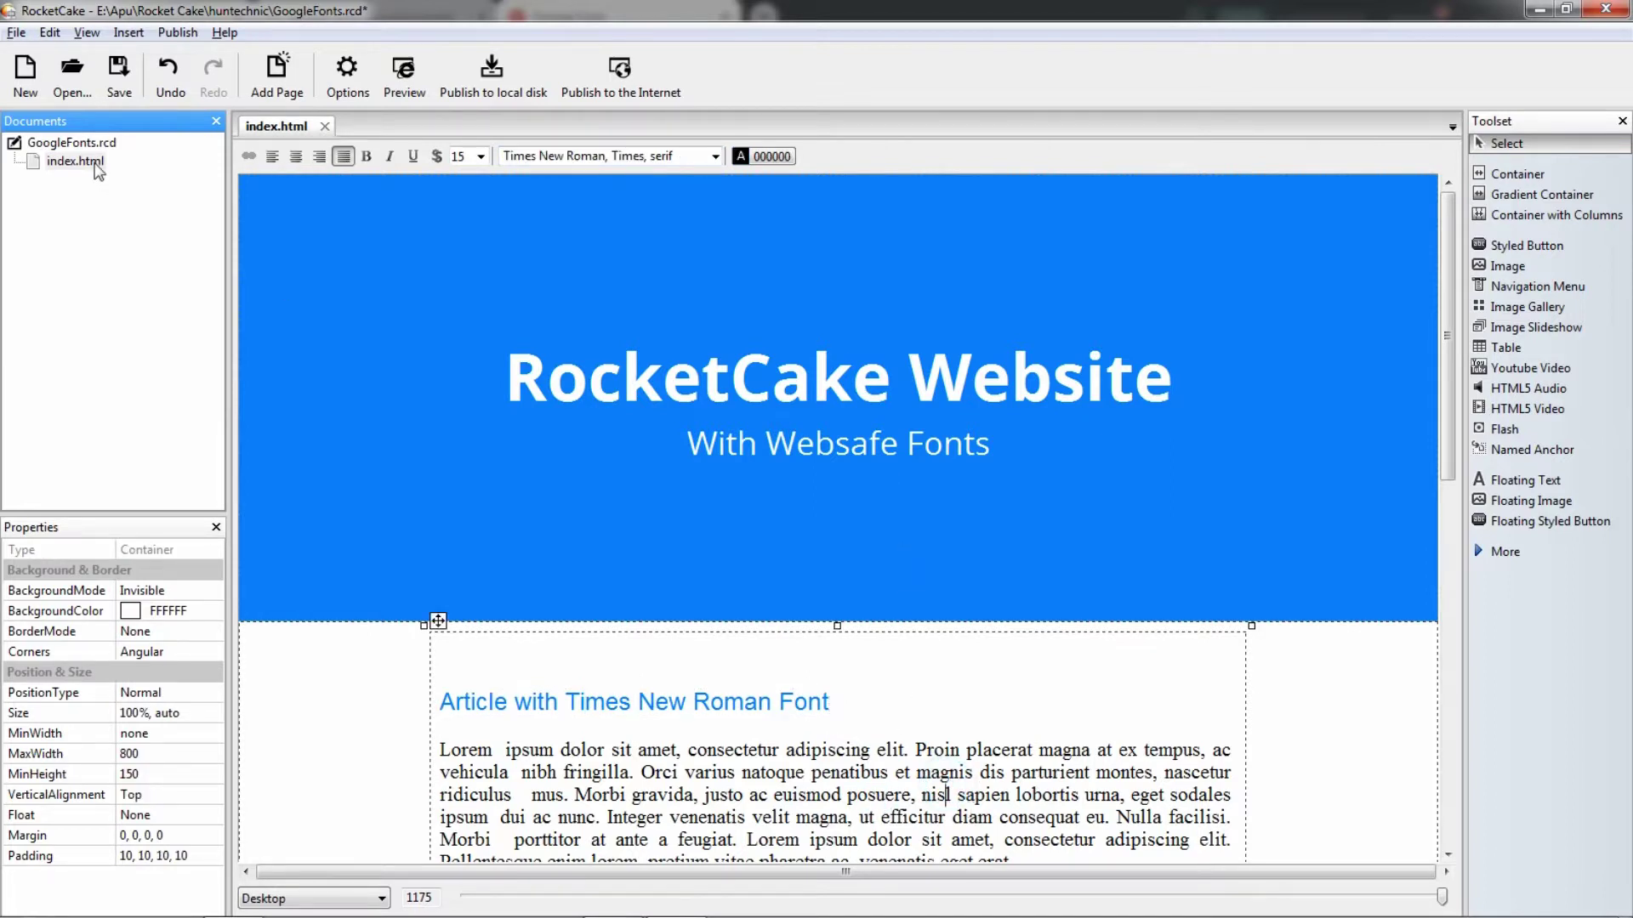
Step: Check index.html's HTML Code again and cancel without changes
right_click(94, 162)
click(226, 358)
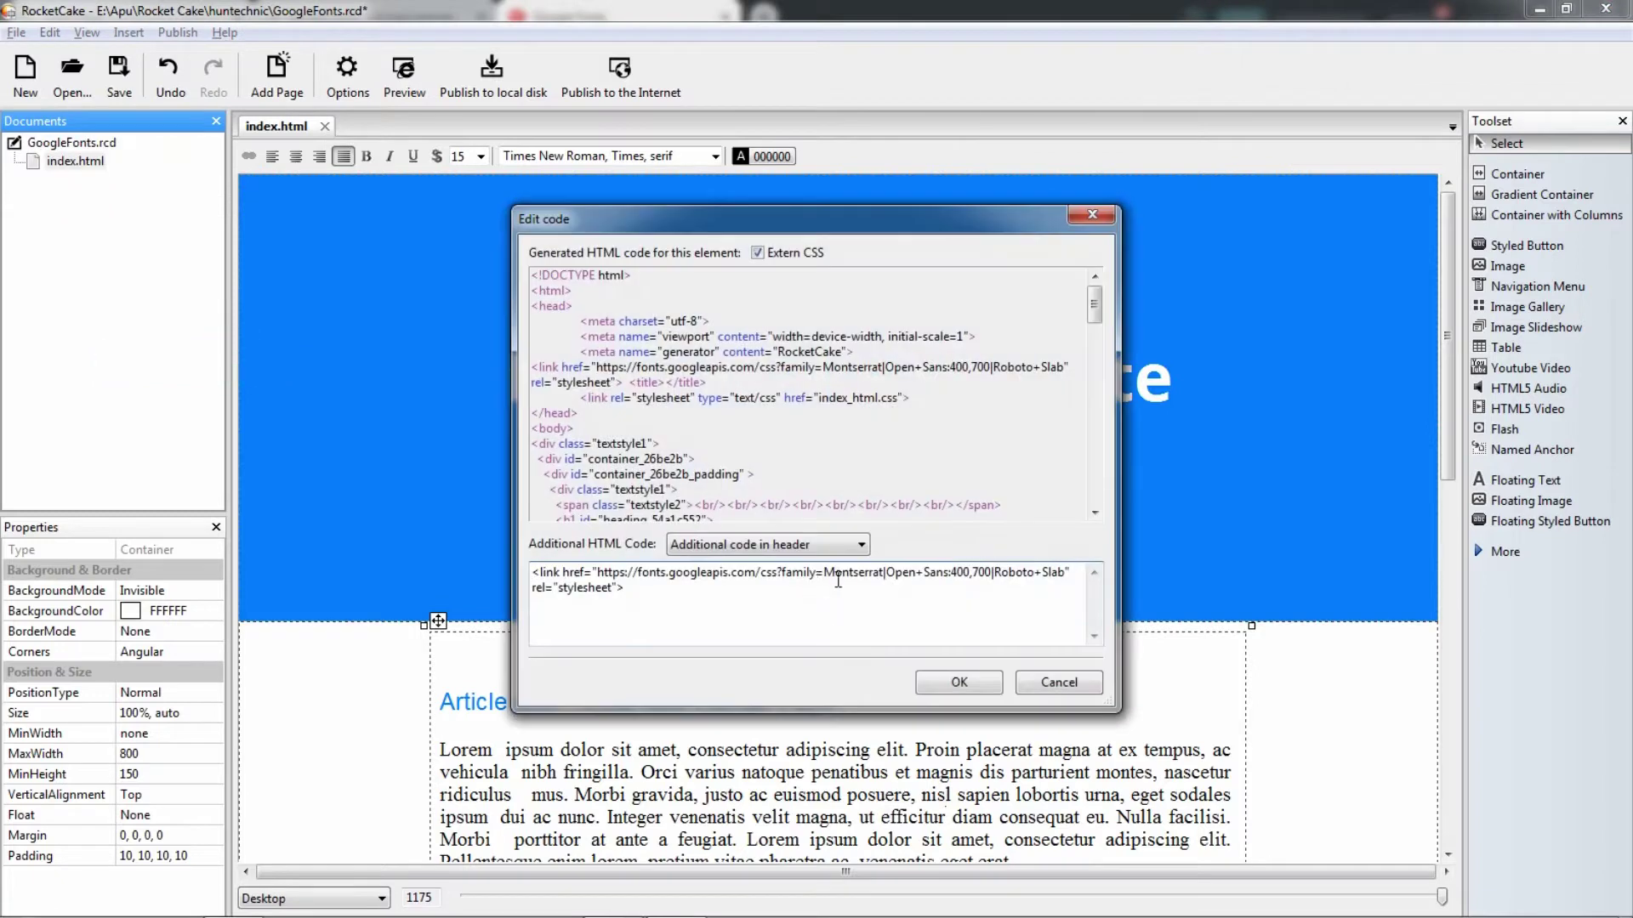
click(1073, 684)
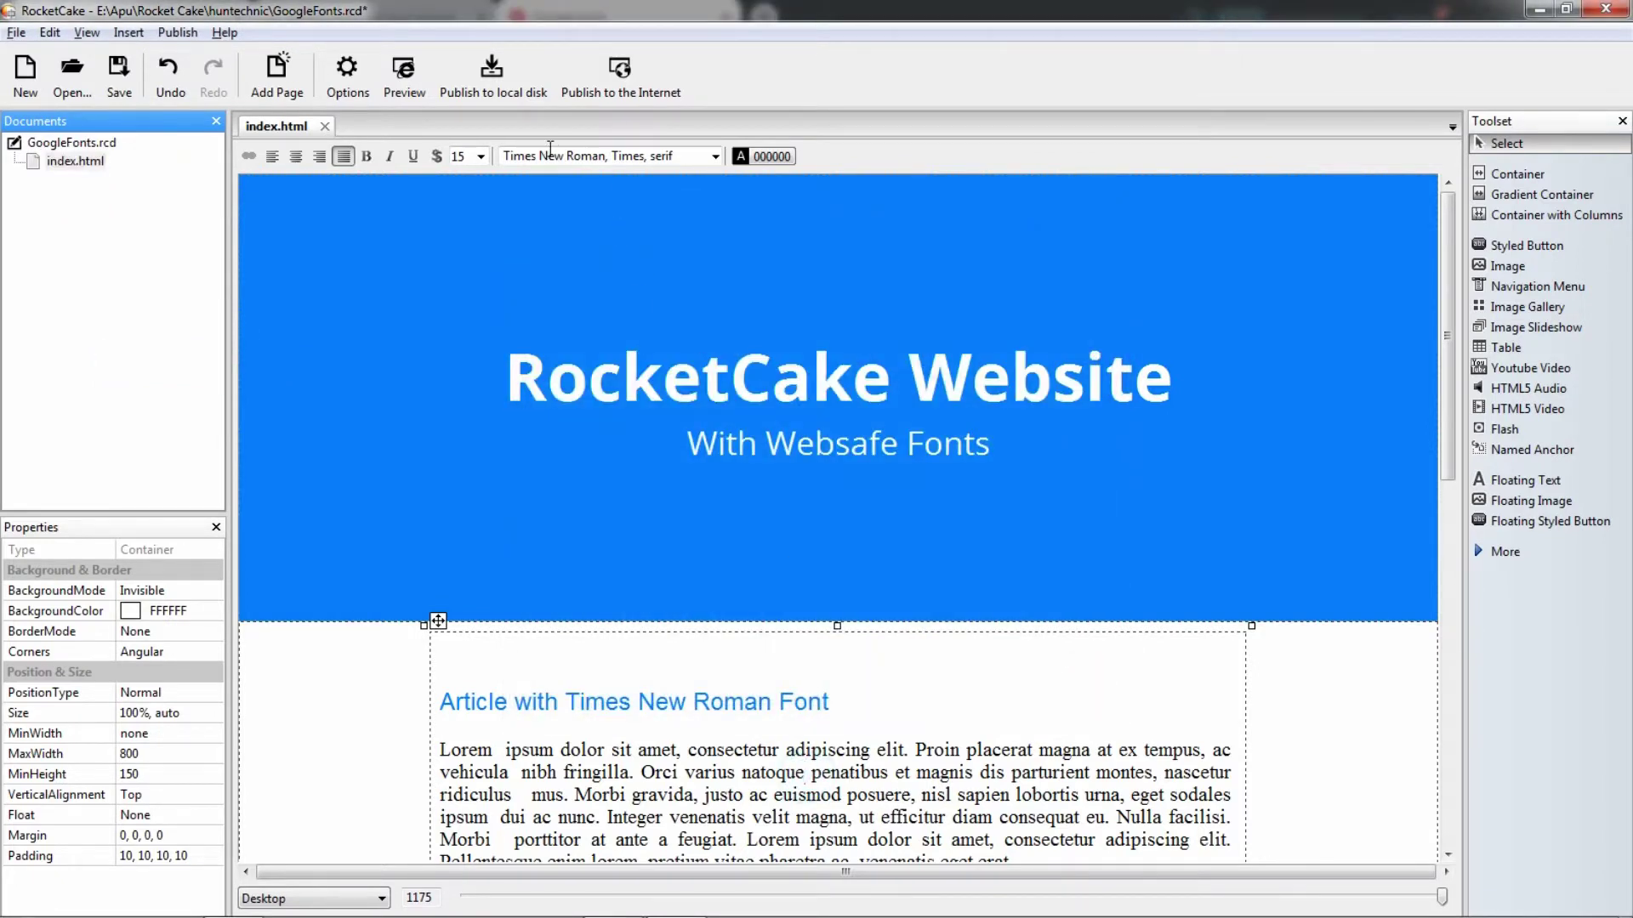
Step: Prepend 'Roboto Slab,' to the body paragraph's font, undoing an accidental Trebuchet MS switch
click(733, 795)
scroll(603, 156, down, 1)
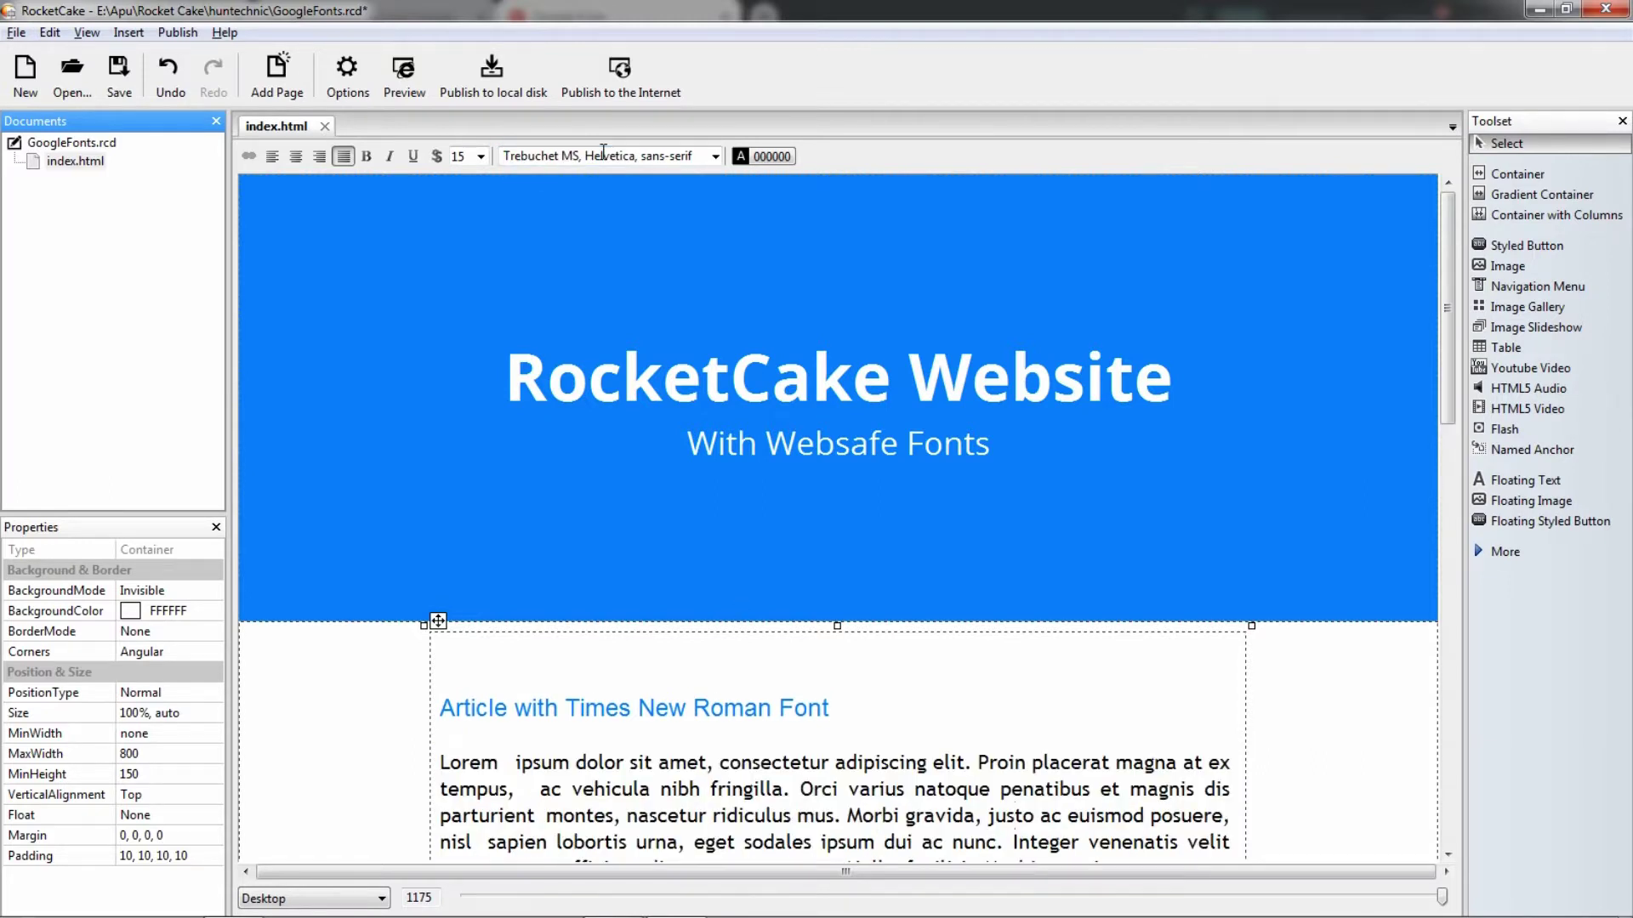
click(713, 156)
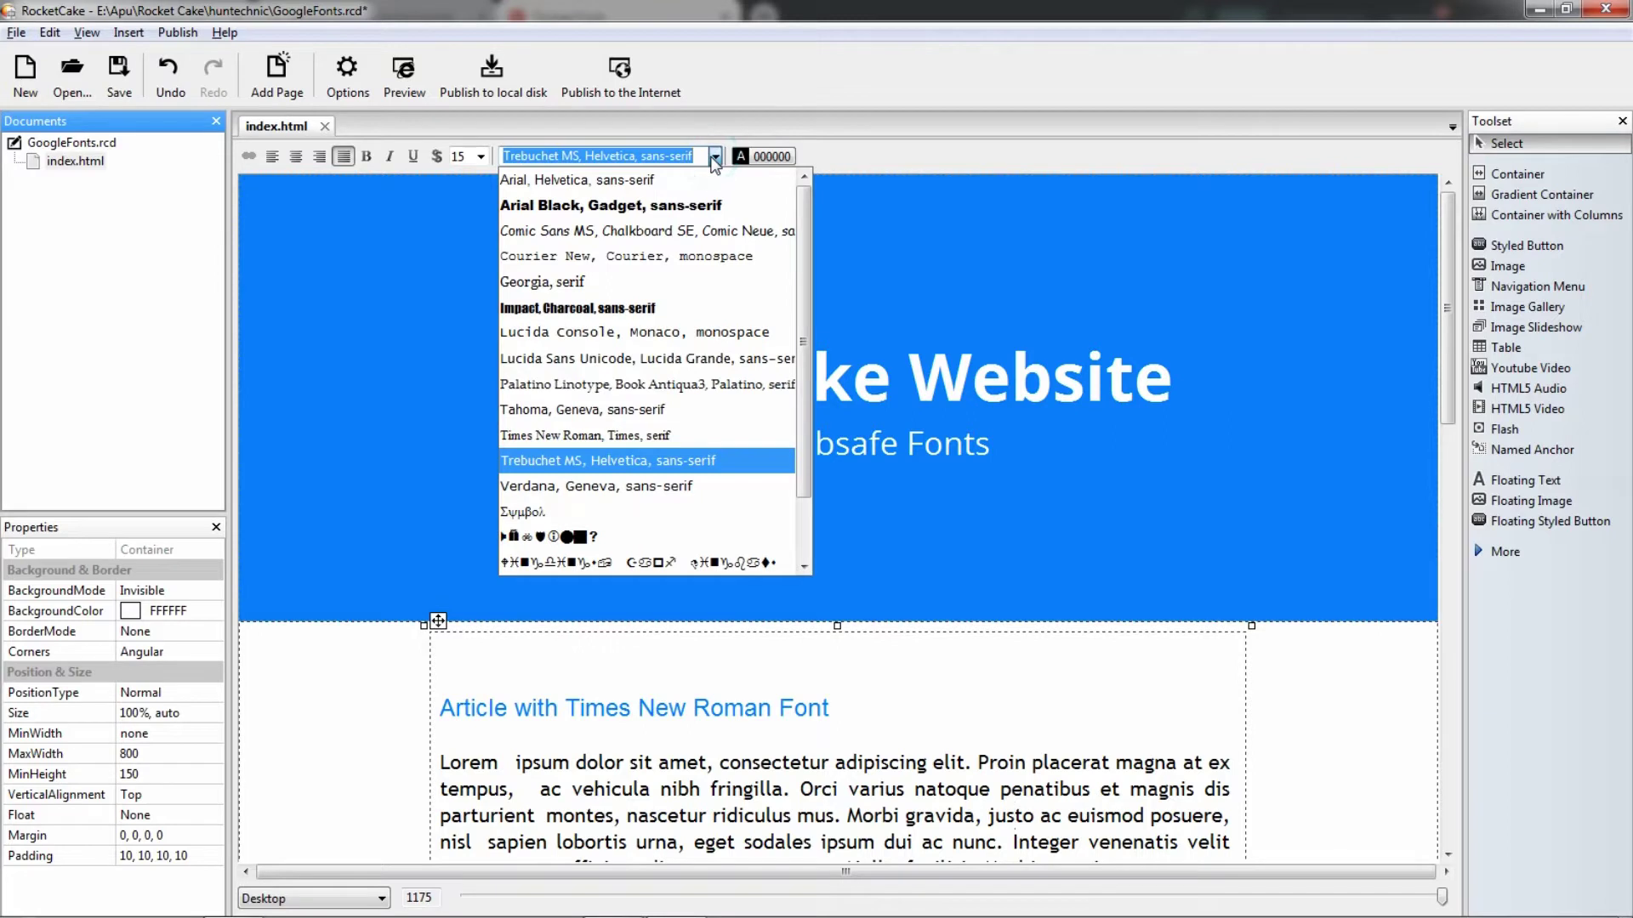
click(711, 156)
click(169, 74)
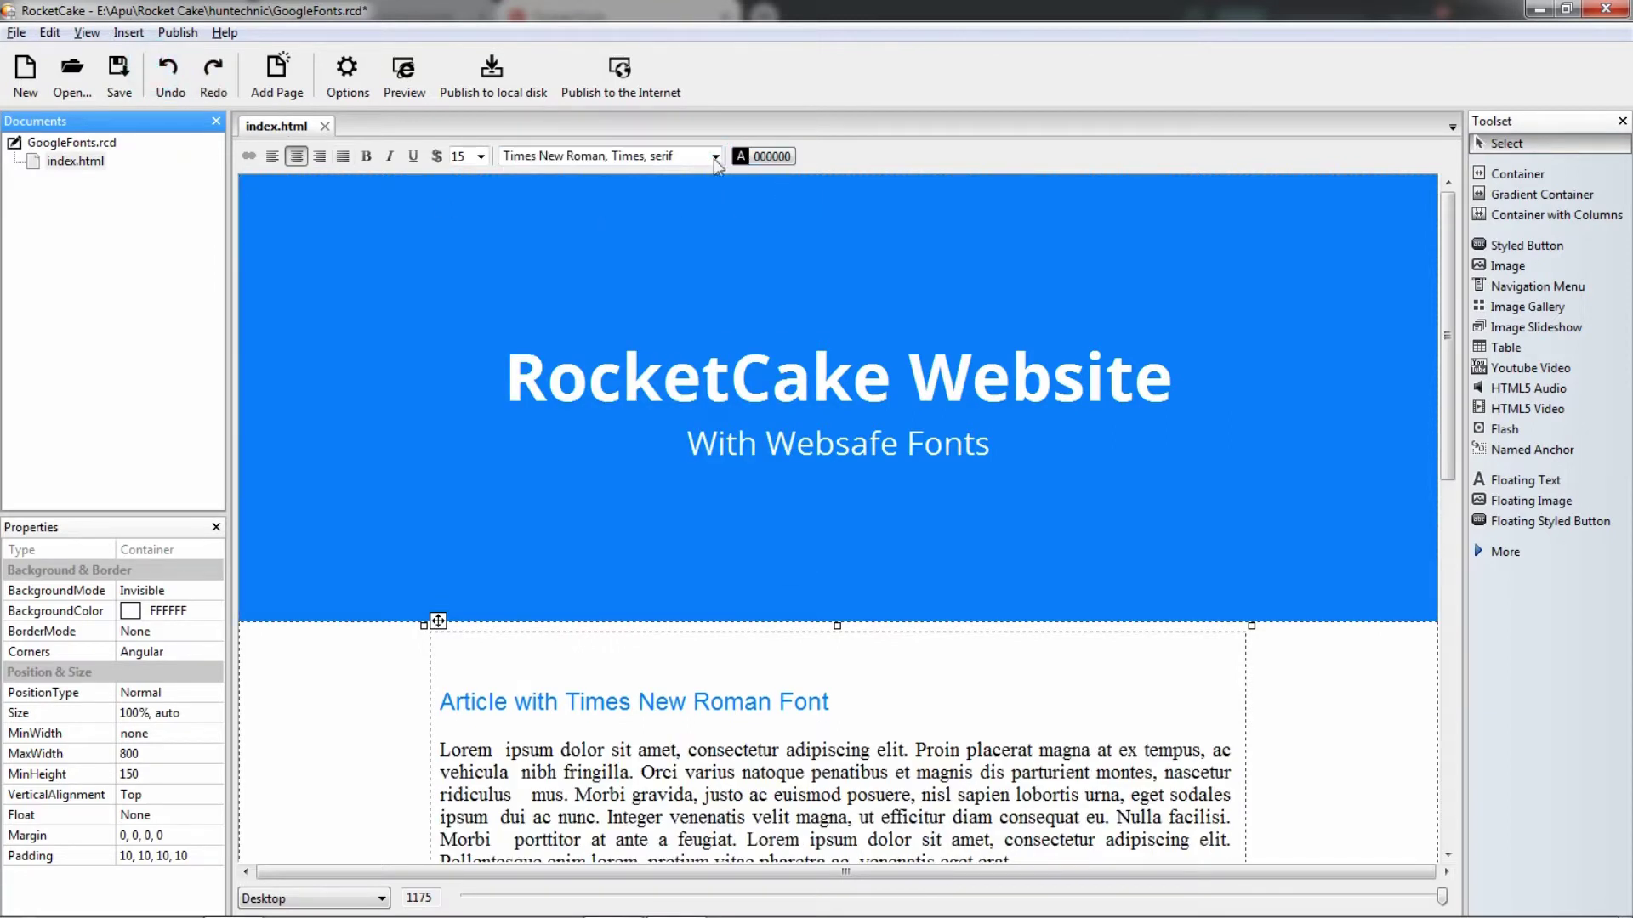
click(540, 159)
text(Roboto Sl)
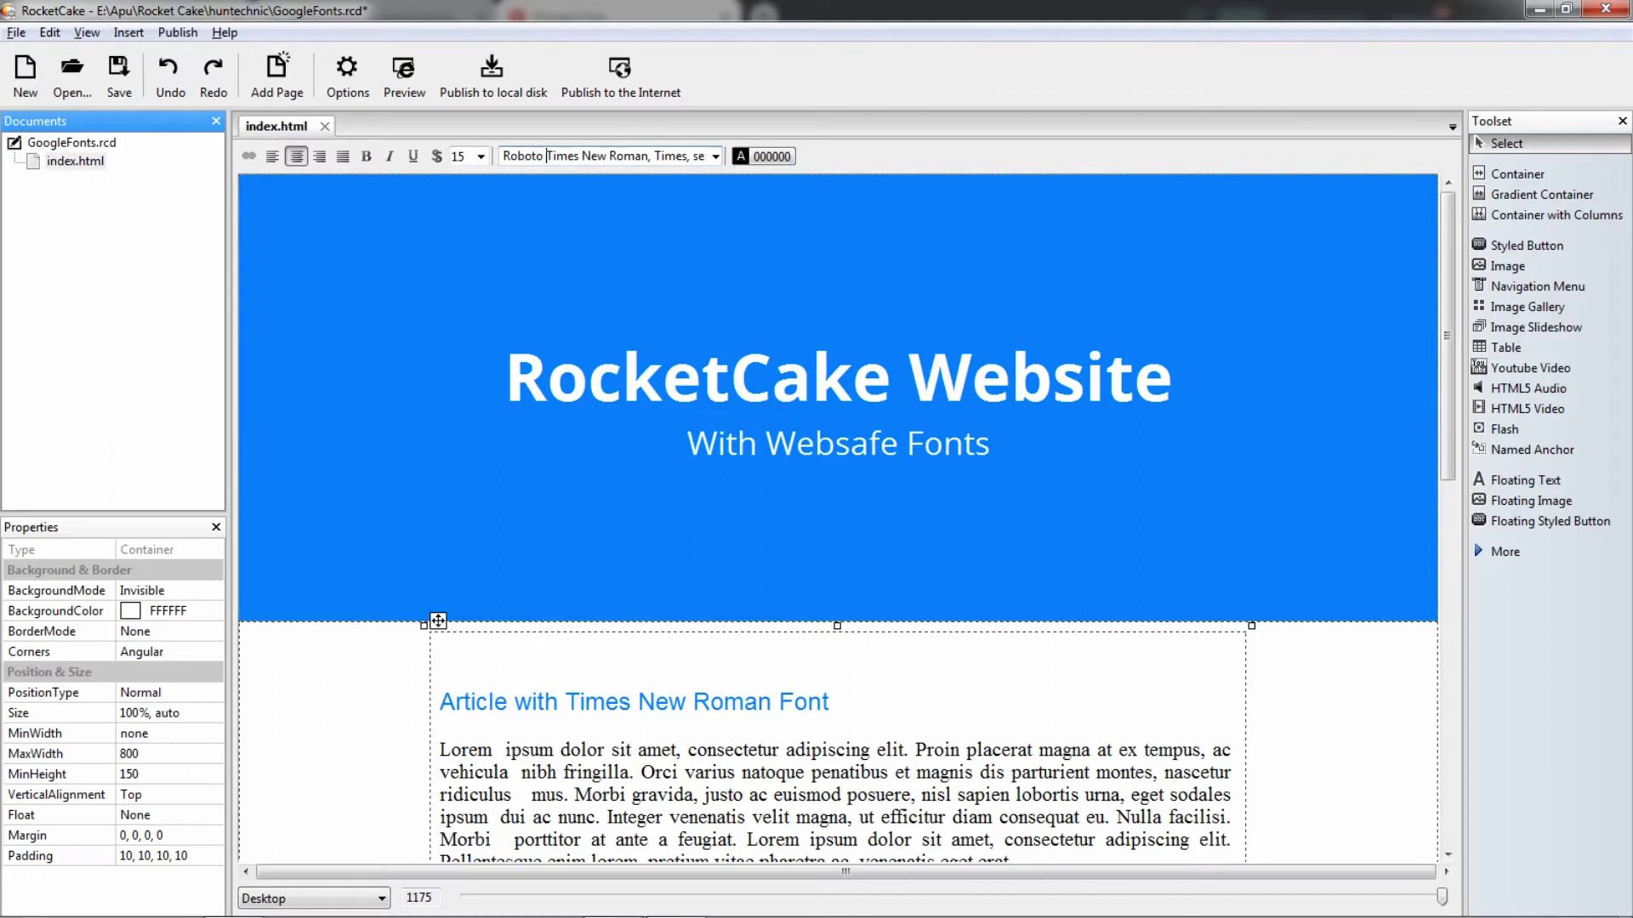
text(ab,)
key(Return)
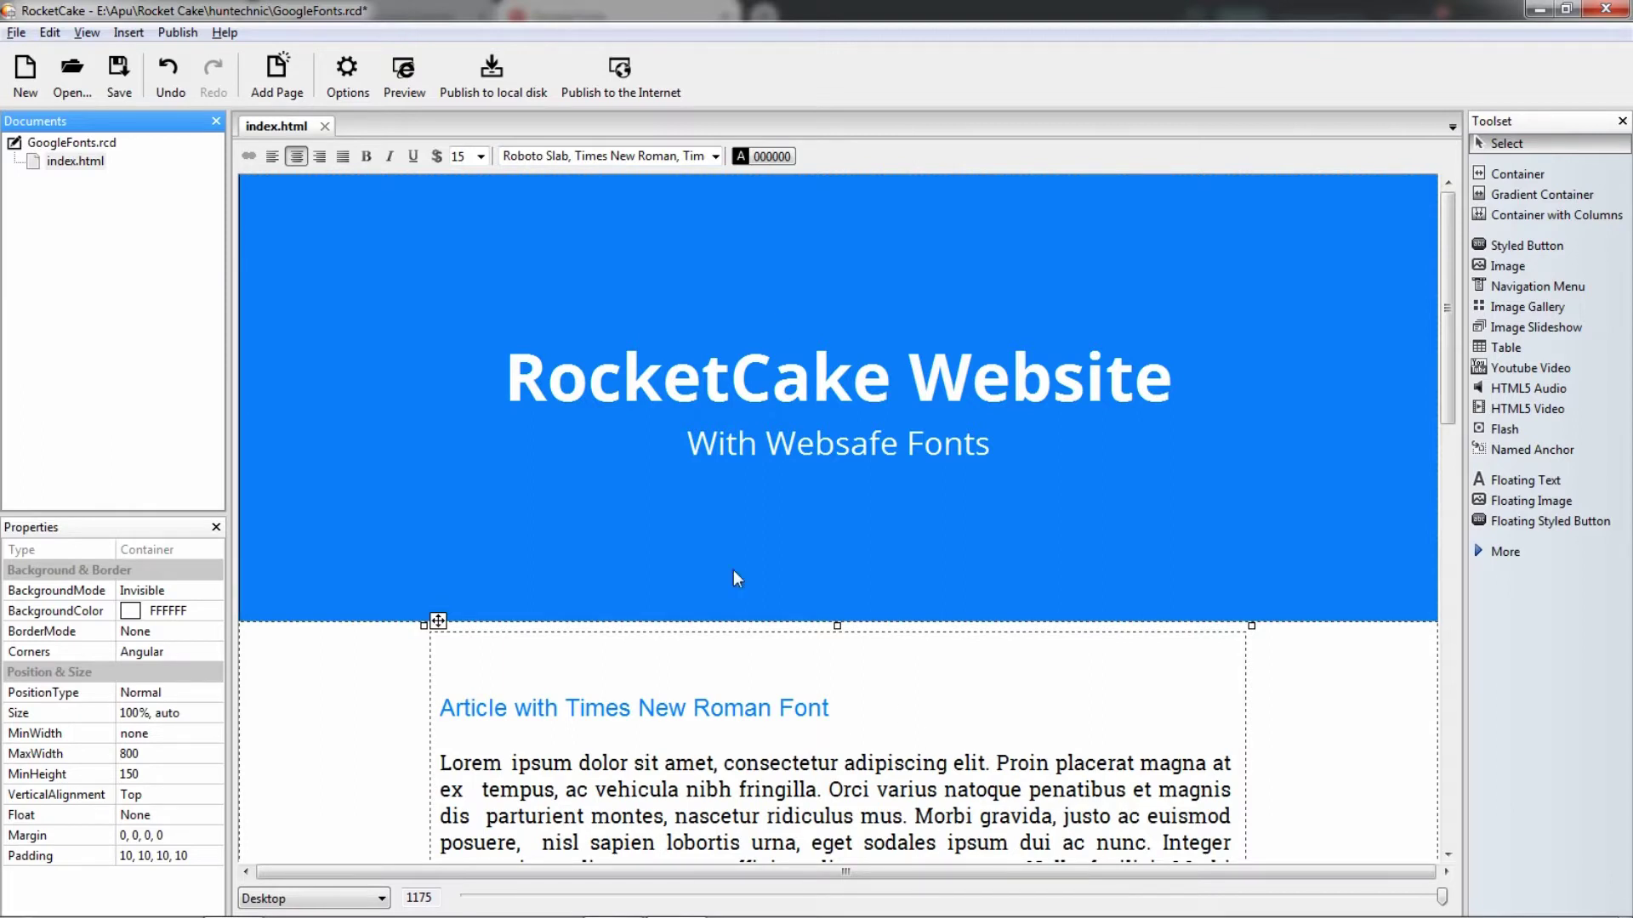
Step: Preview the page with all three Google fonts in the browser, then return to the editor
click(397, 68)
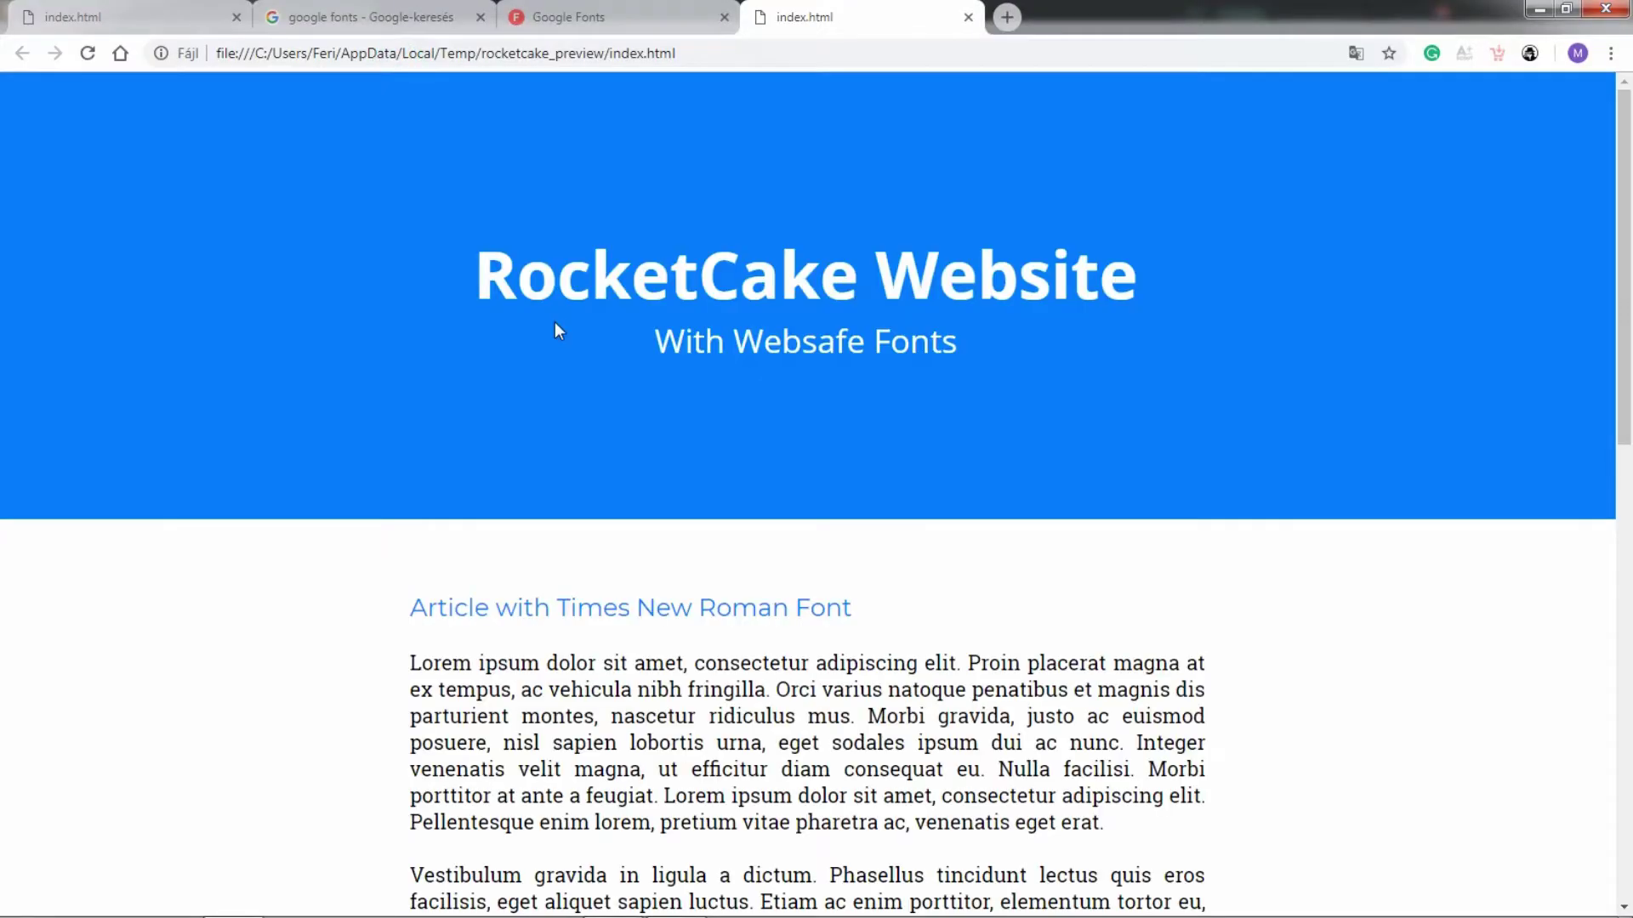
scroll(802, 346, down, 5)
scroll(804, 345, up, 5)
key(alt+Tab)
Step: Change the subheading text to 'With Google Fonts'
click(799, 444)
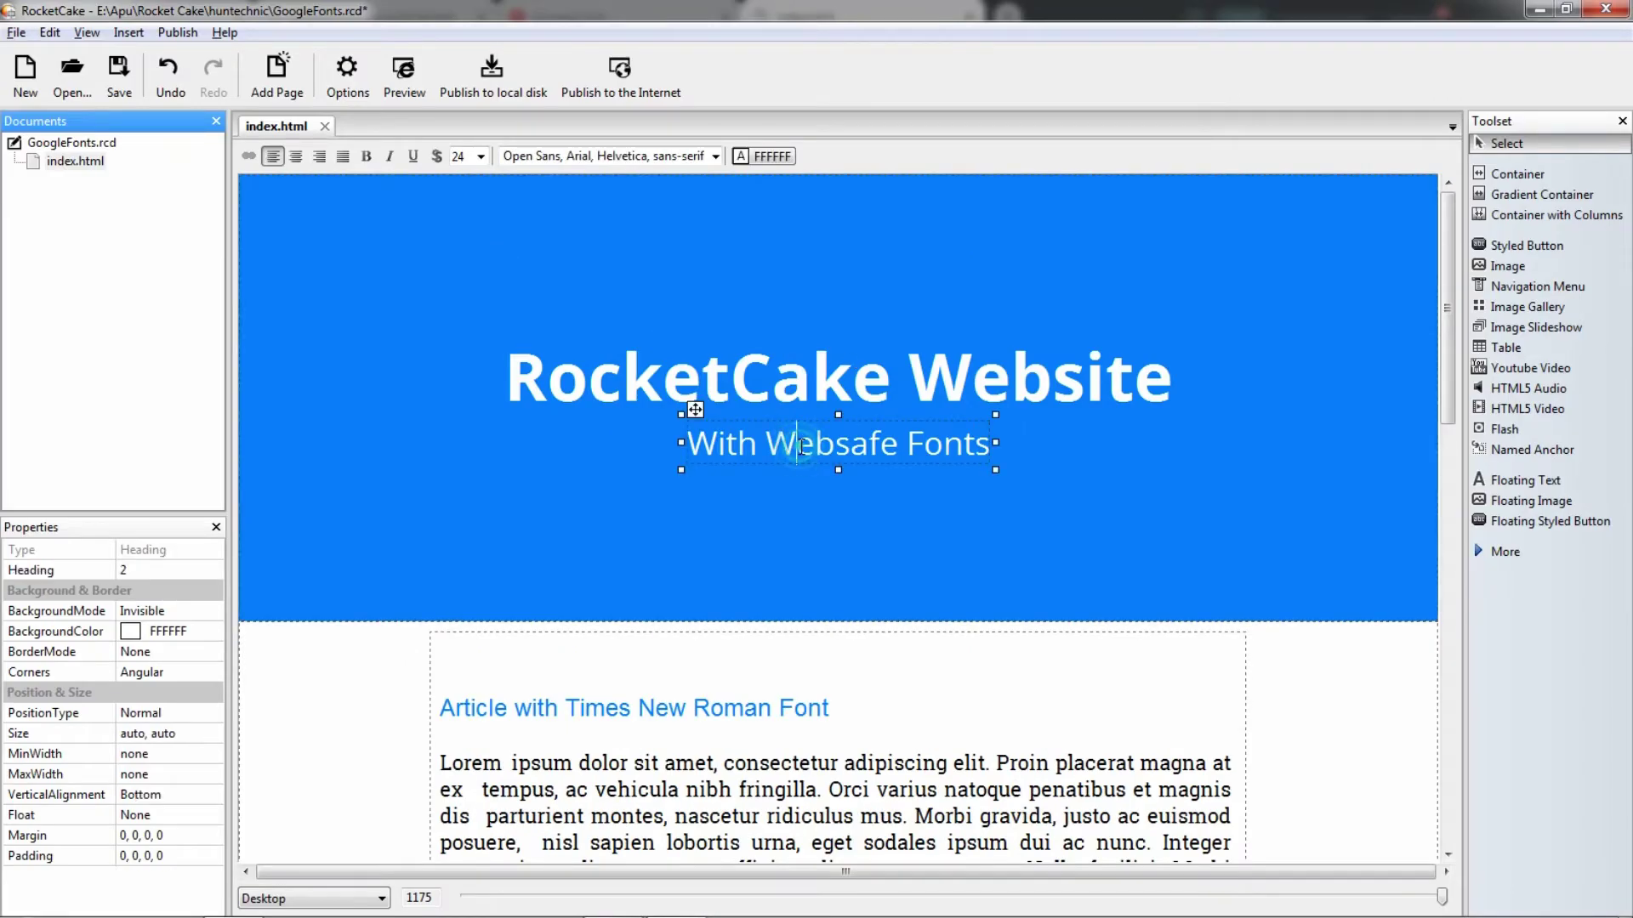
text(Google)
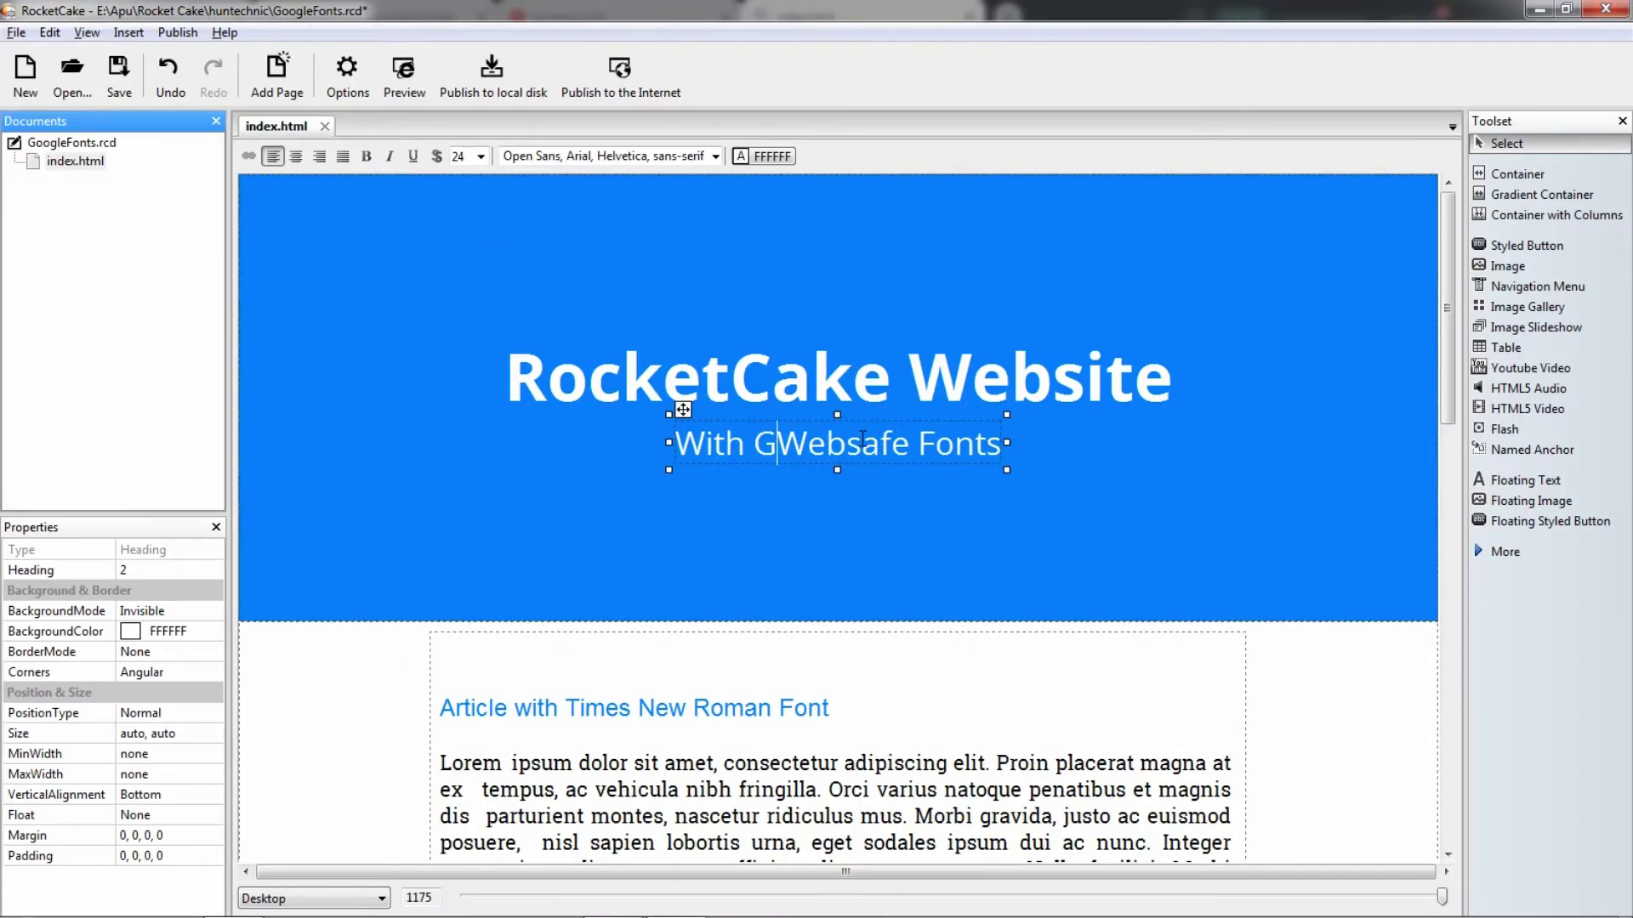
key(shift+Right)
key(shift+Right)
key(shift+Right)
key(shift+Right)
key(shift+Right)
key(shift+Right)
key(shift+Right)
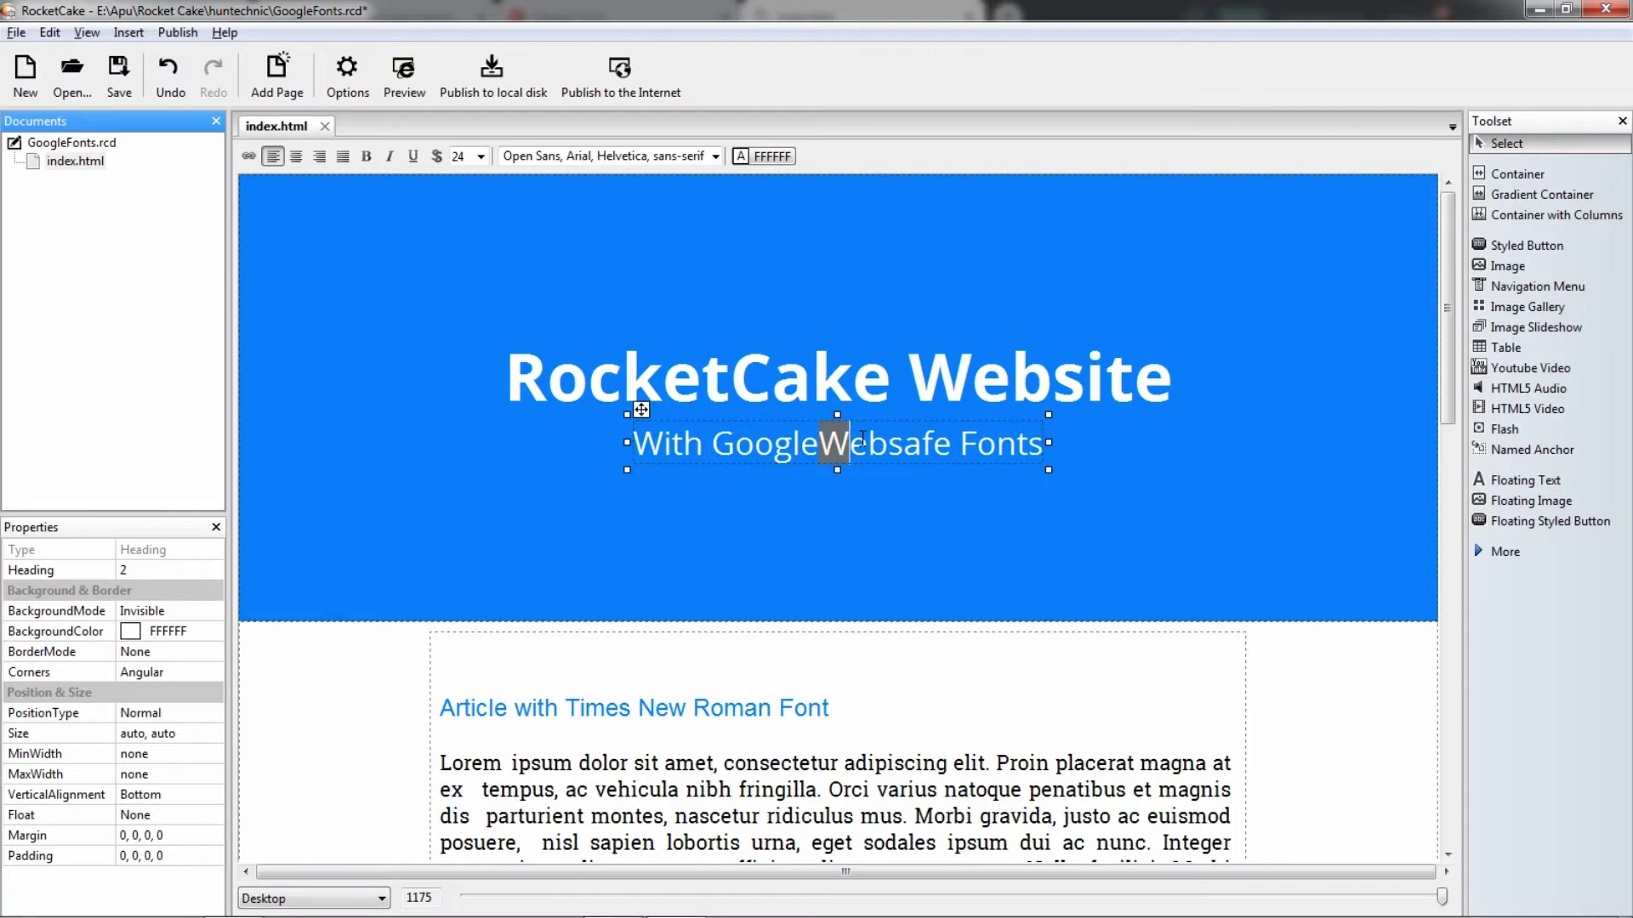
key(Delete)
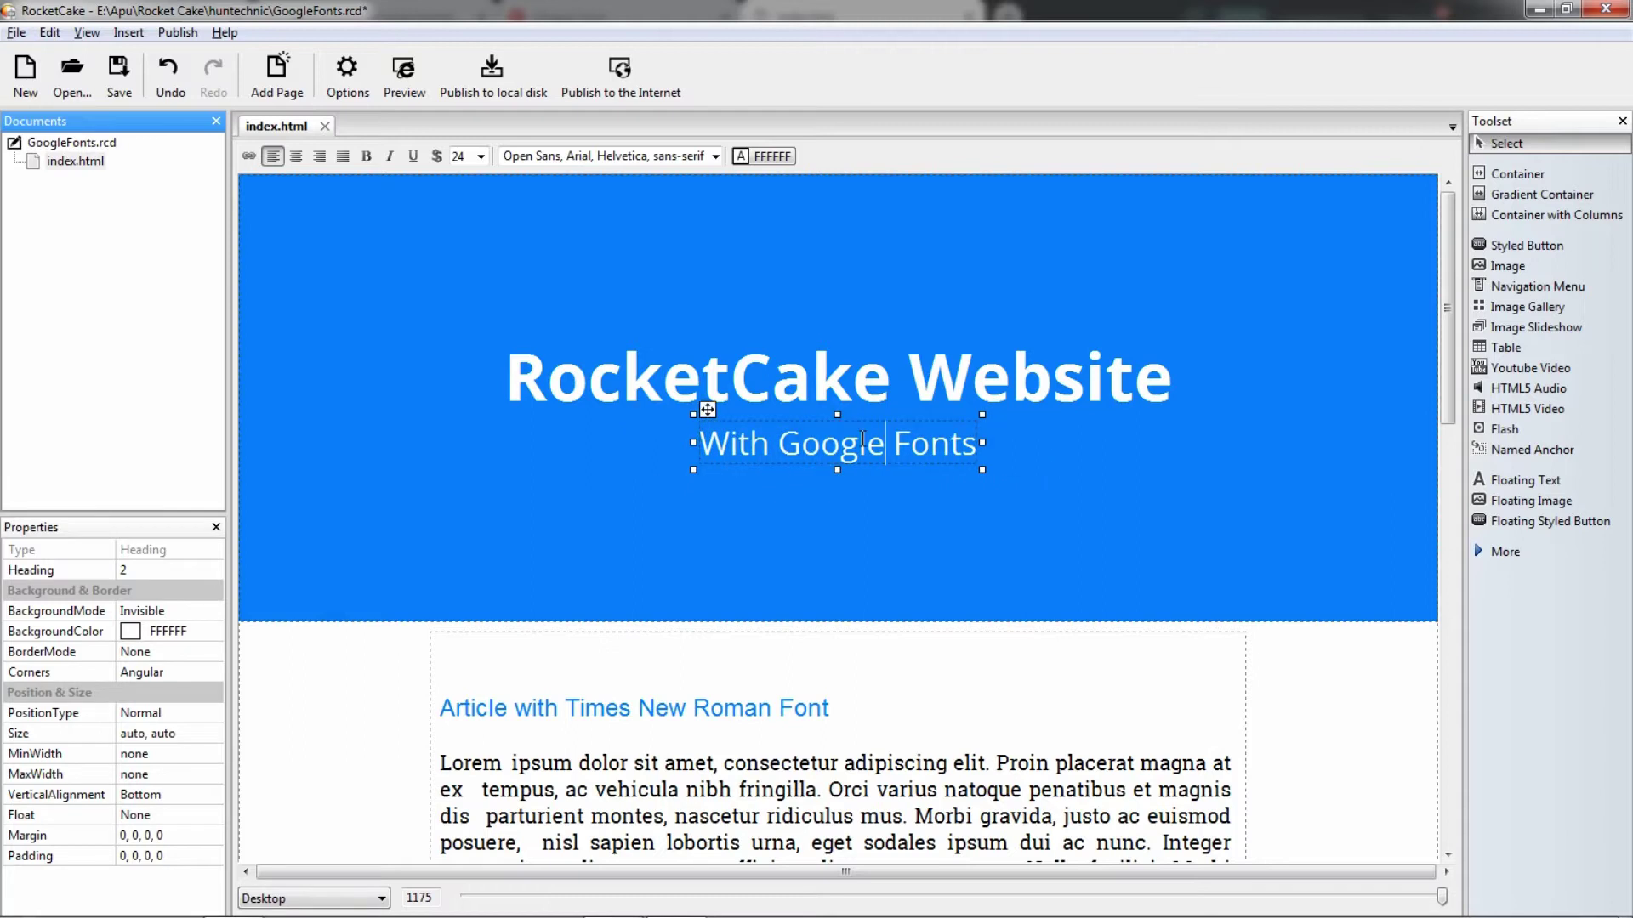
Step: Change the article heading to 'Article with Roboto Slab Font'
click(566, 707)
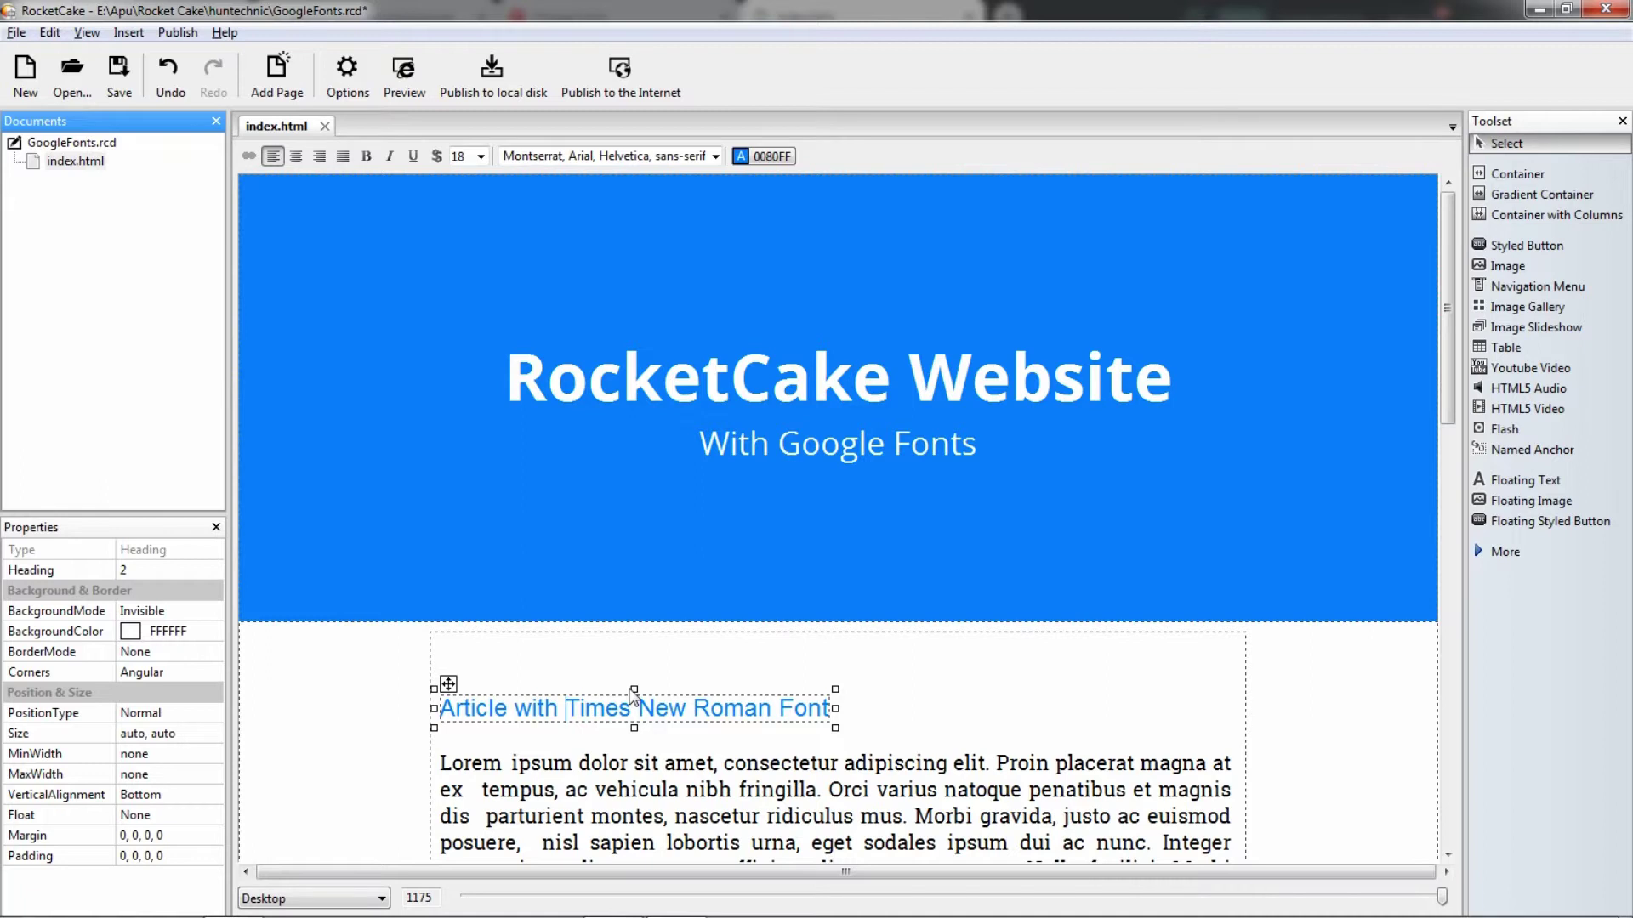
text(Roboto S)
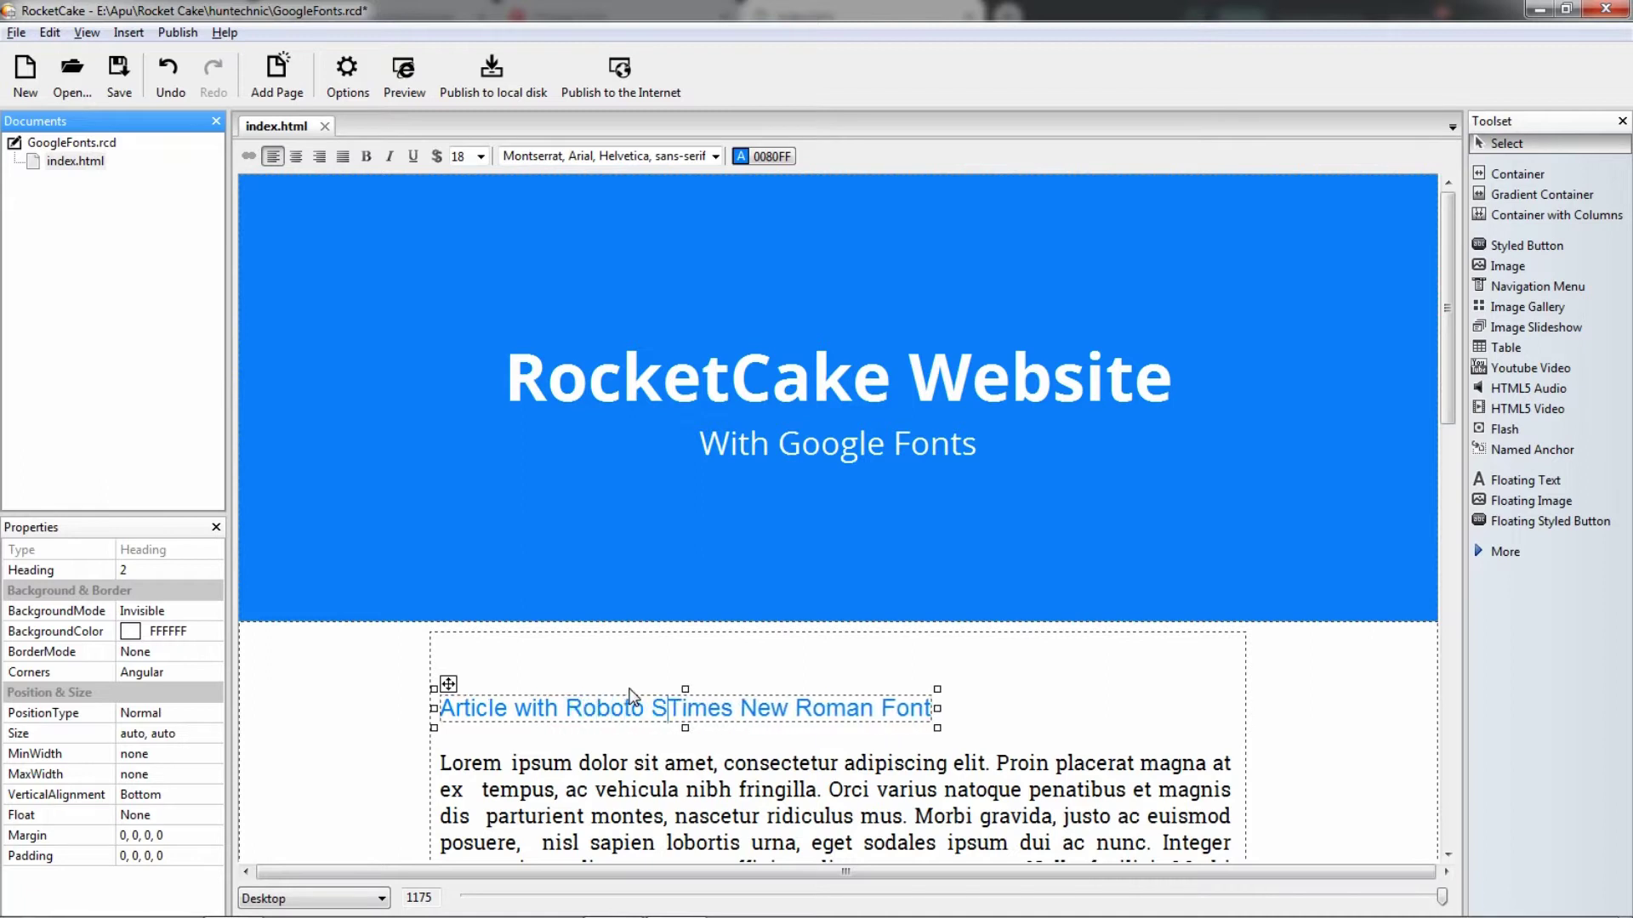
text(lab)
key(shift+Right)
key(shift+Right)
key(shift+Right)
key(shift+Right)
key(shift+Right)
key(shift+Right)
key(shift+Right)
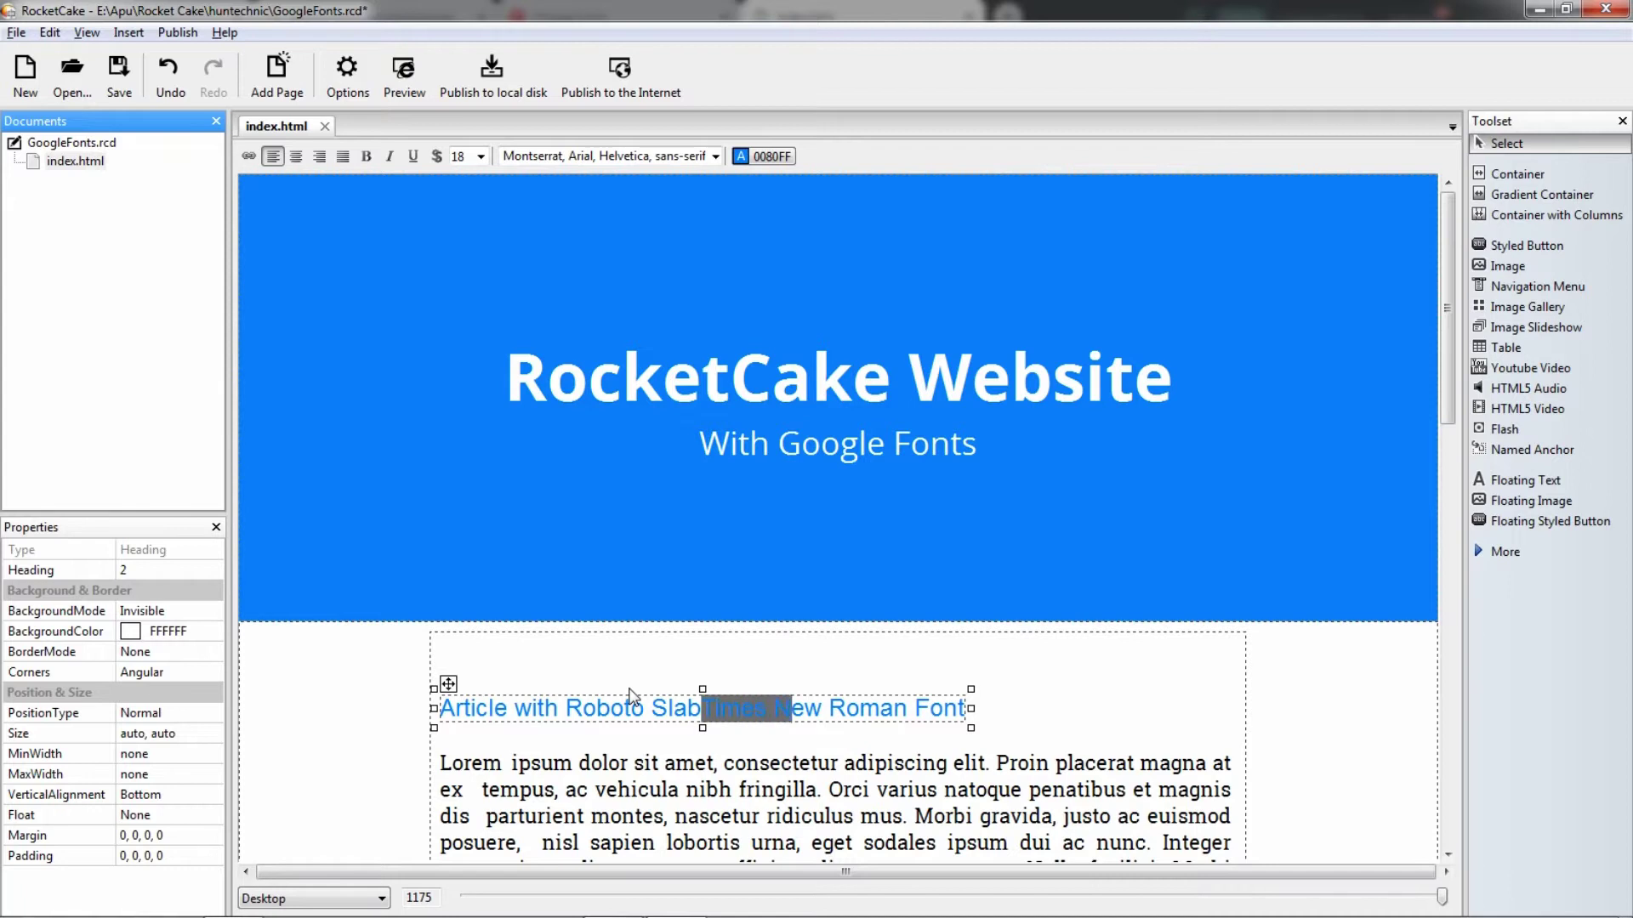
key(shift+Right)
key(shift+Right)
key(shift+Right)
key(shift+Right)
key(shift+Right)
key(shift+Right)
key(shift+Right)
key(shift+Right)
key(Delete)
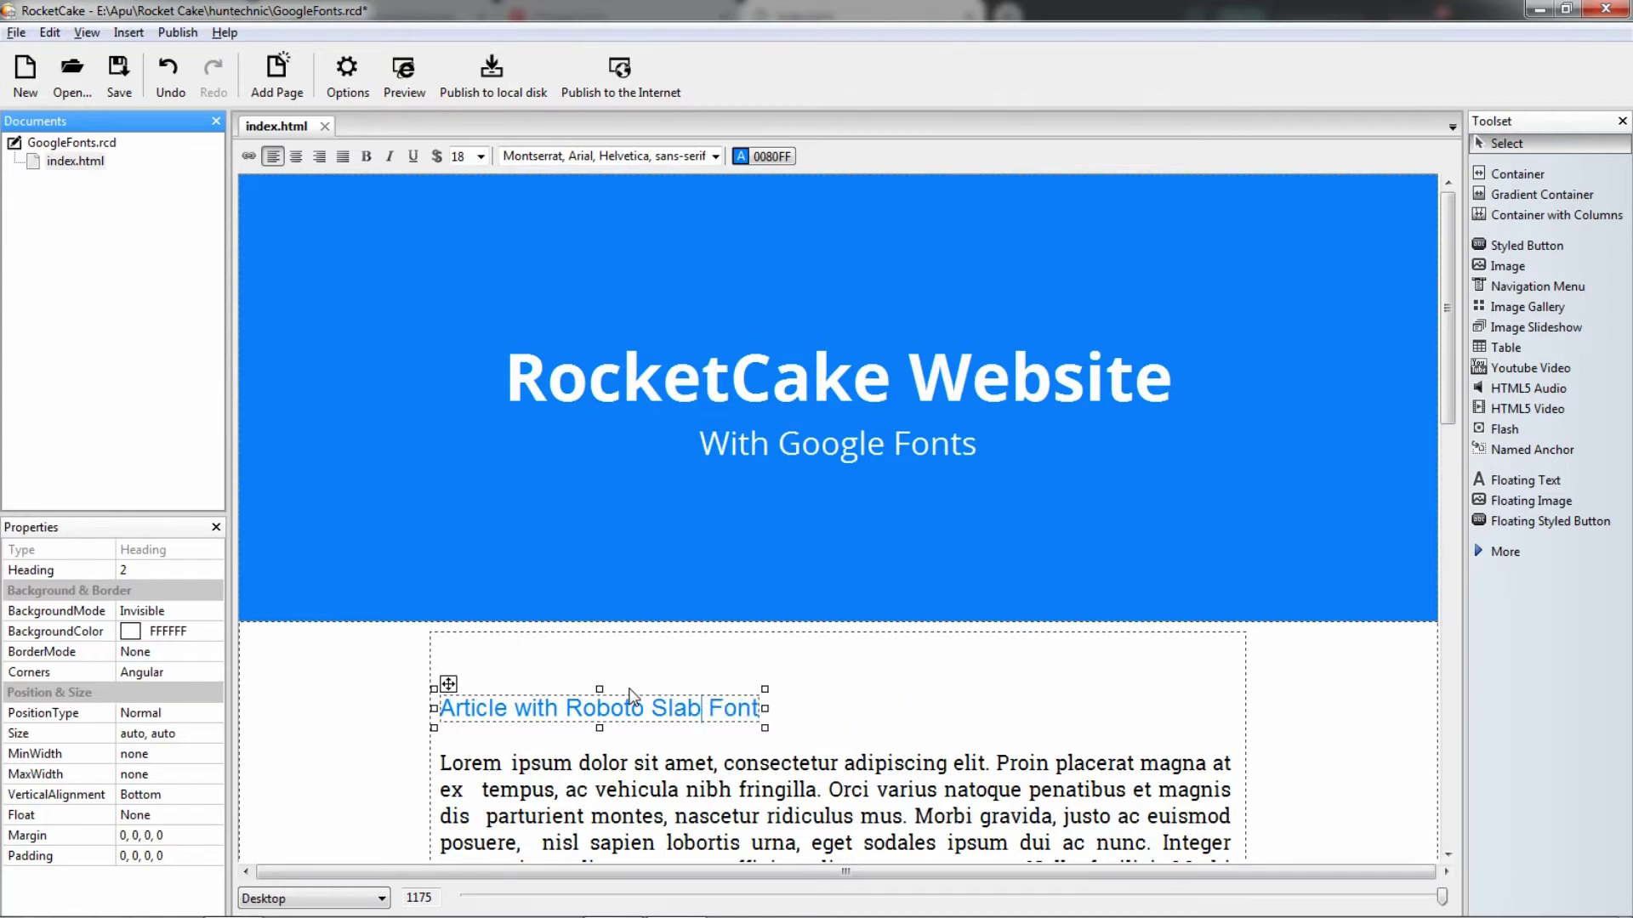
Step: Preview the updated 'With Google Fonts' page in Chrome and scroll through it
click(412, 75)
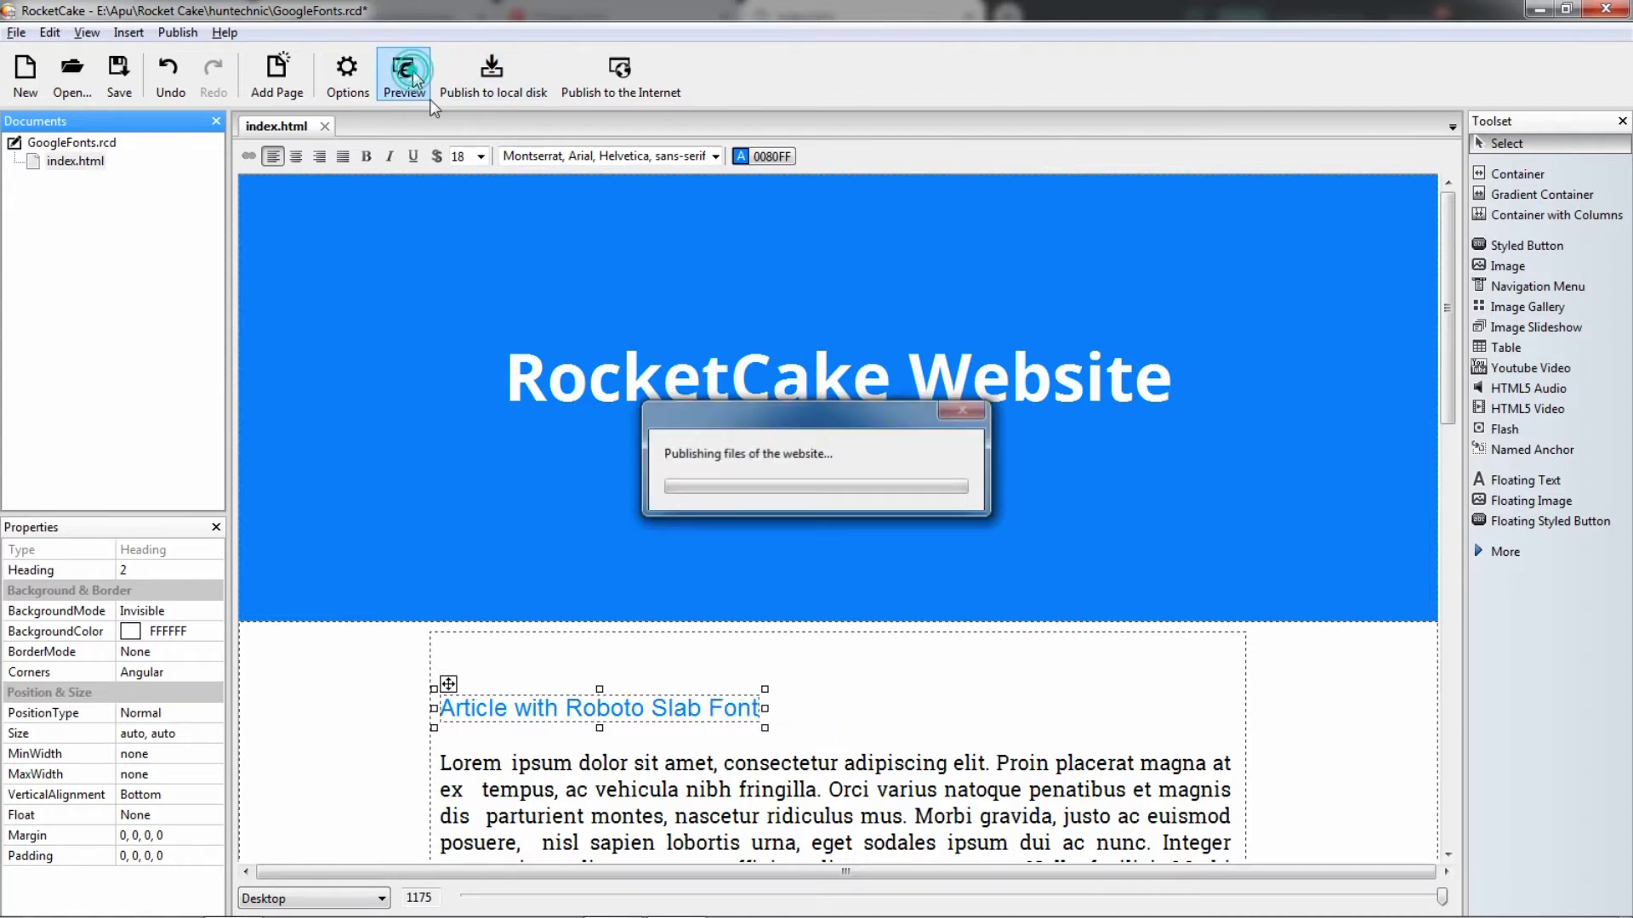
scroll(816, 441, down, 7)
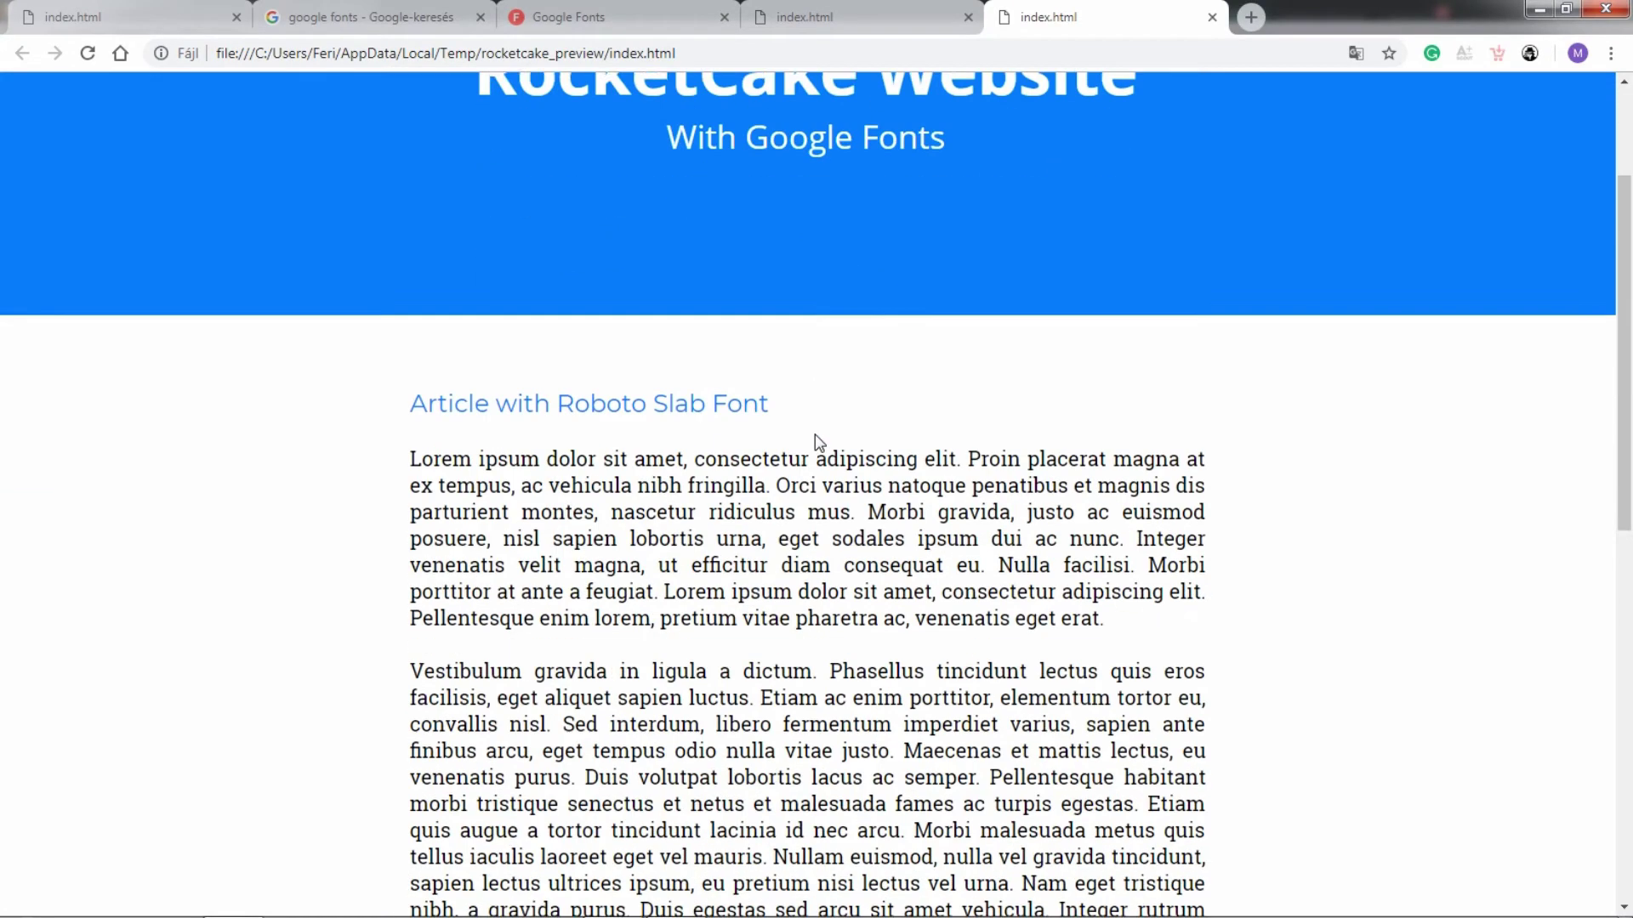
scroll(815, 447, down, 6)
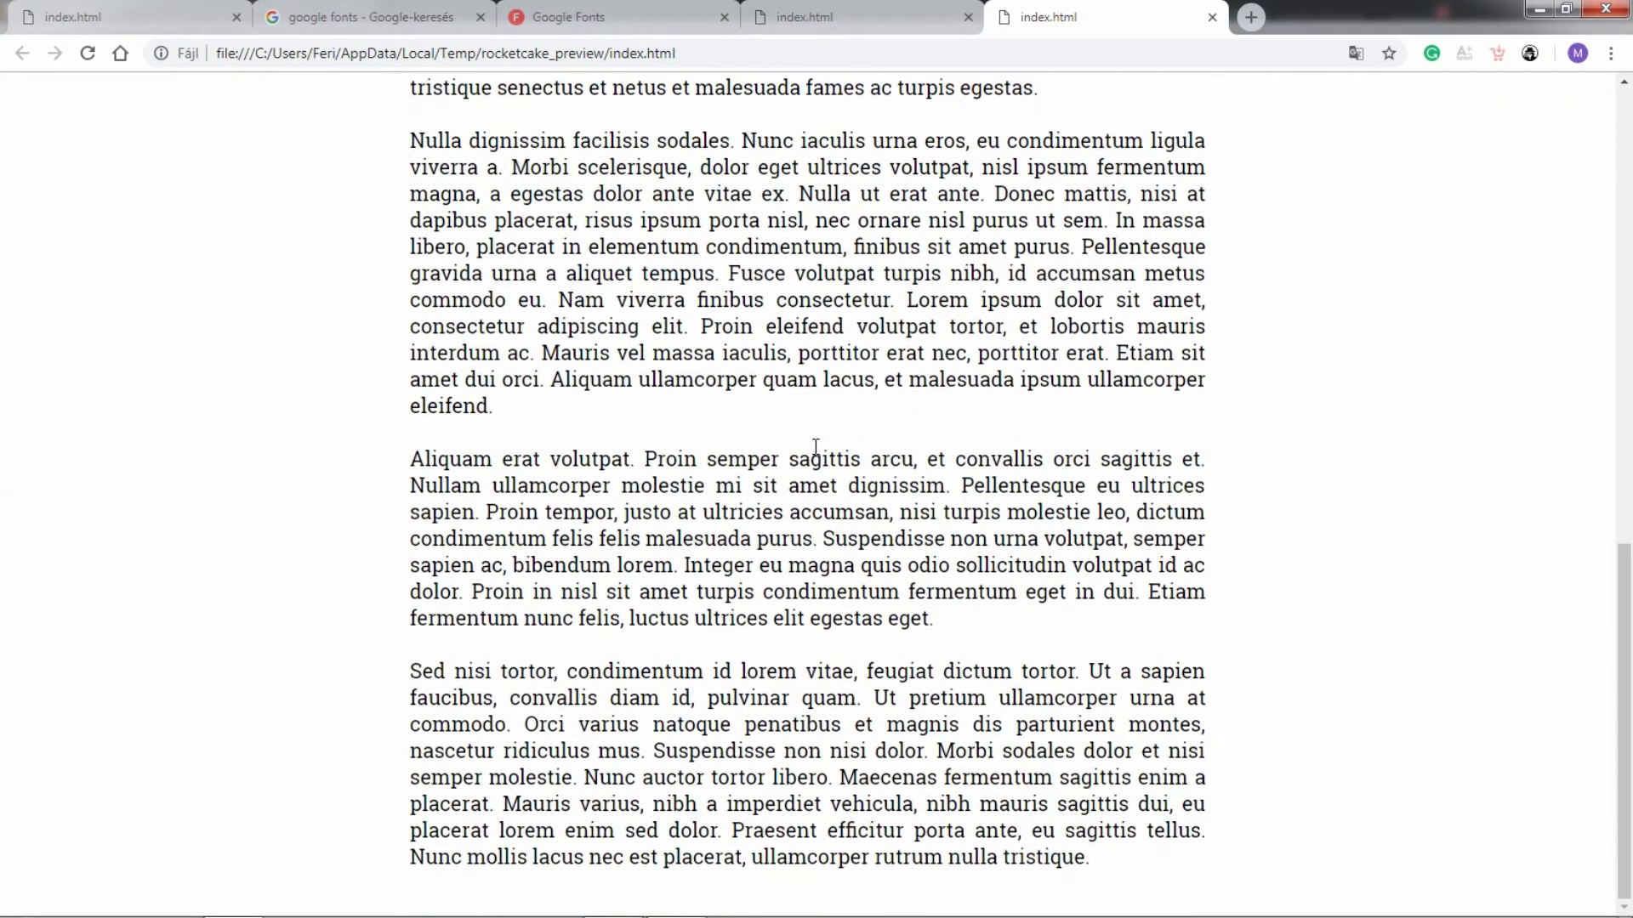
scroll(815, 446, up, 13)
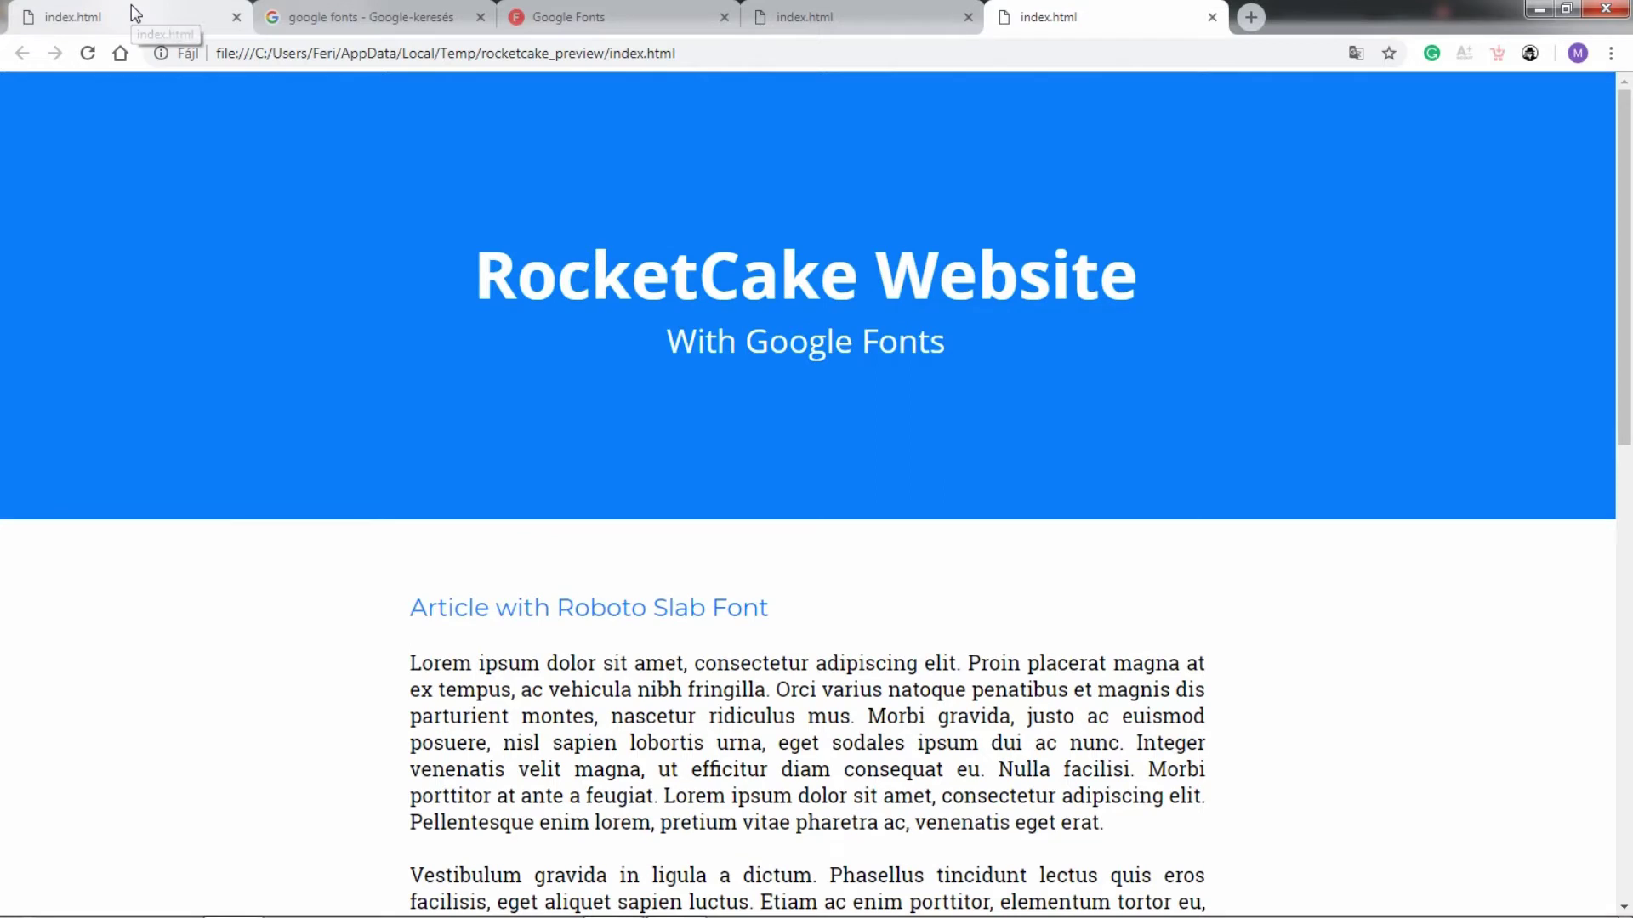
Step: Switch to the earlier Websafe Fonts index.html preview tab and scroll through it for comparison
click(132, 14)
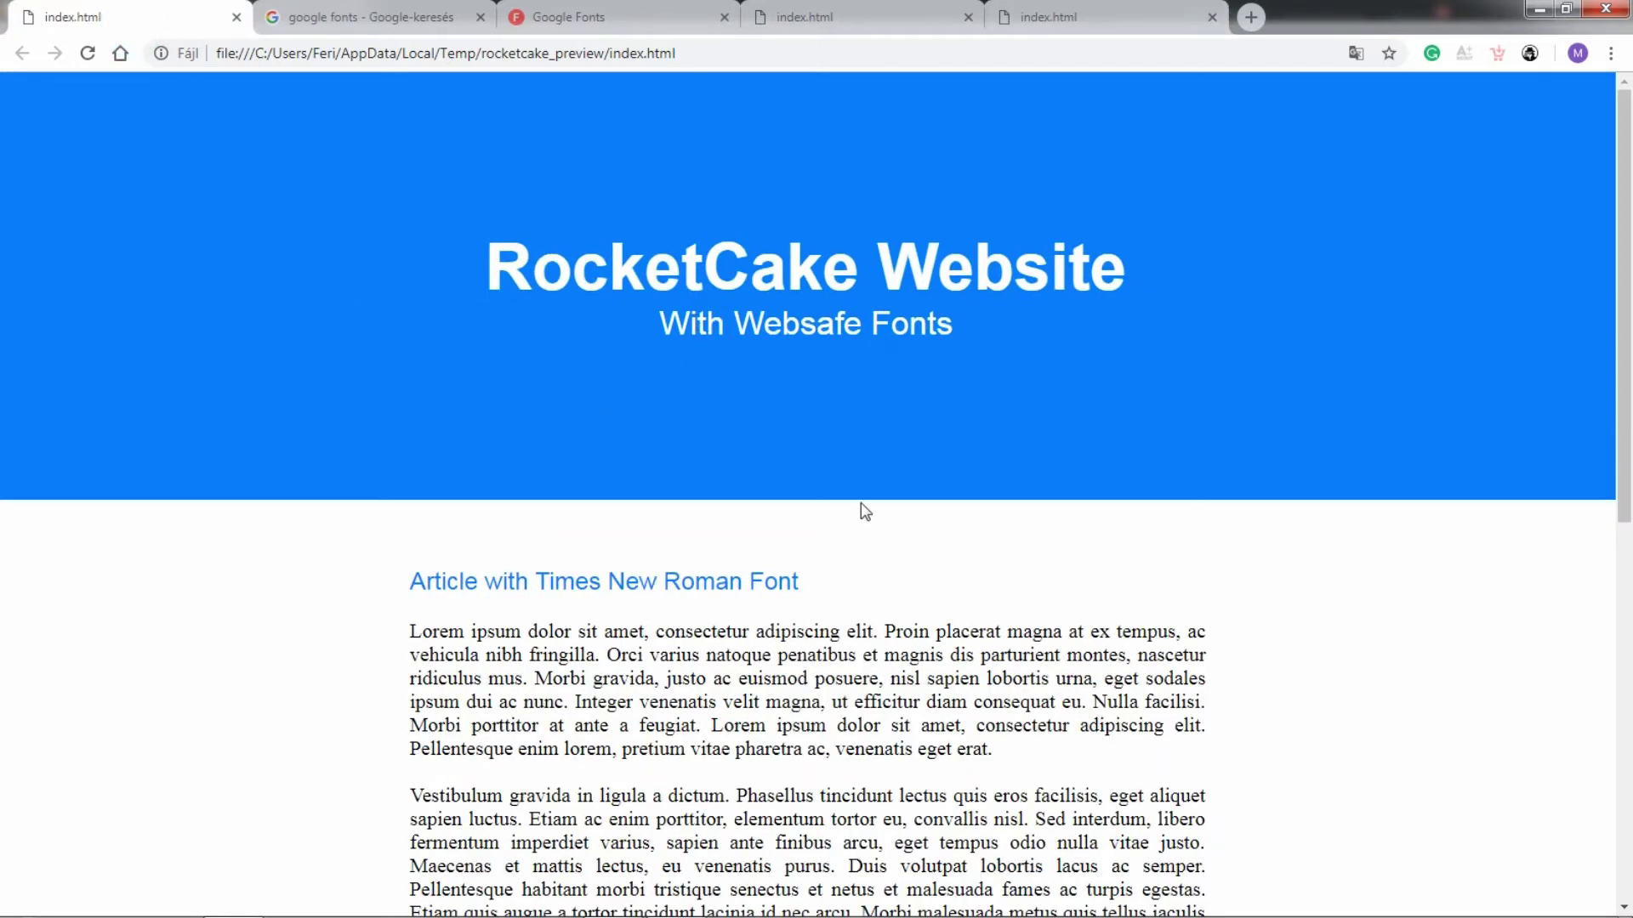
scroll(865, 510, down, 10)
scroll(864, 510, up, 9)
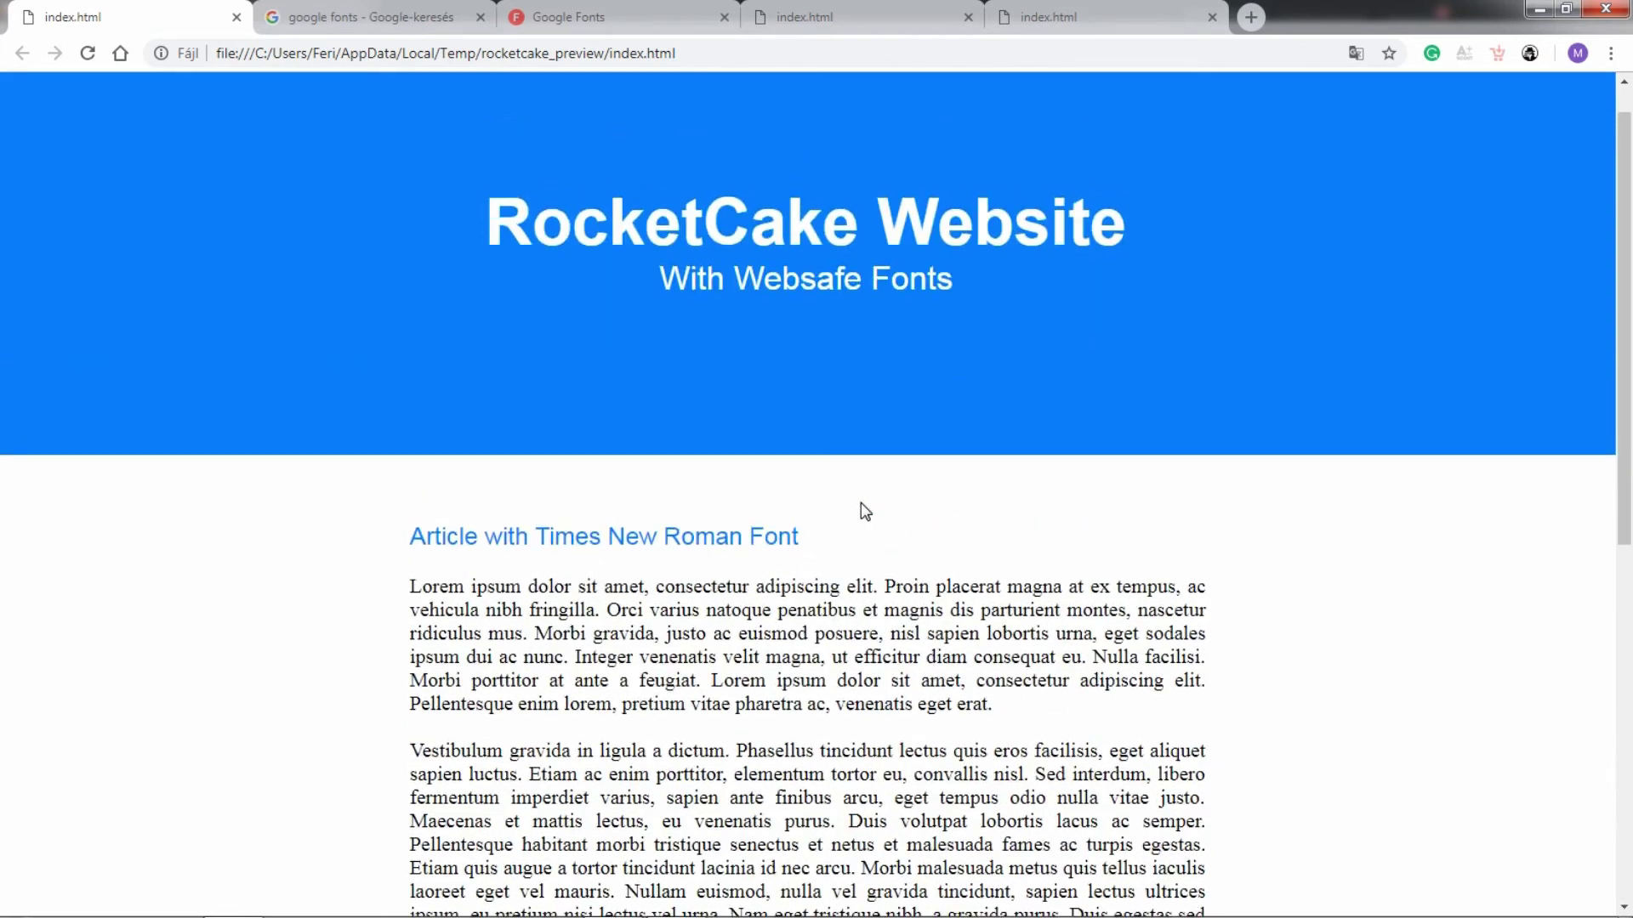
Step: Return to the Google Fonts preview tab and review the Open Sans, Montserrat and Roboto Slab text
click(1055, 25)
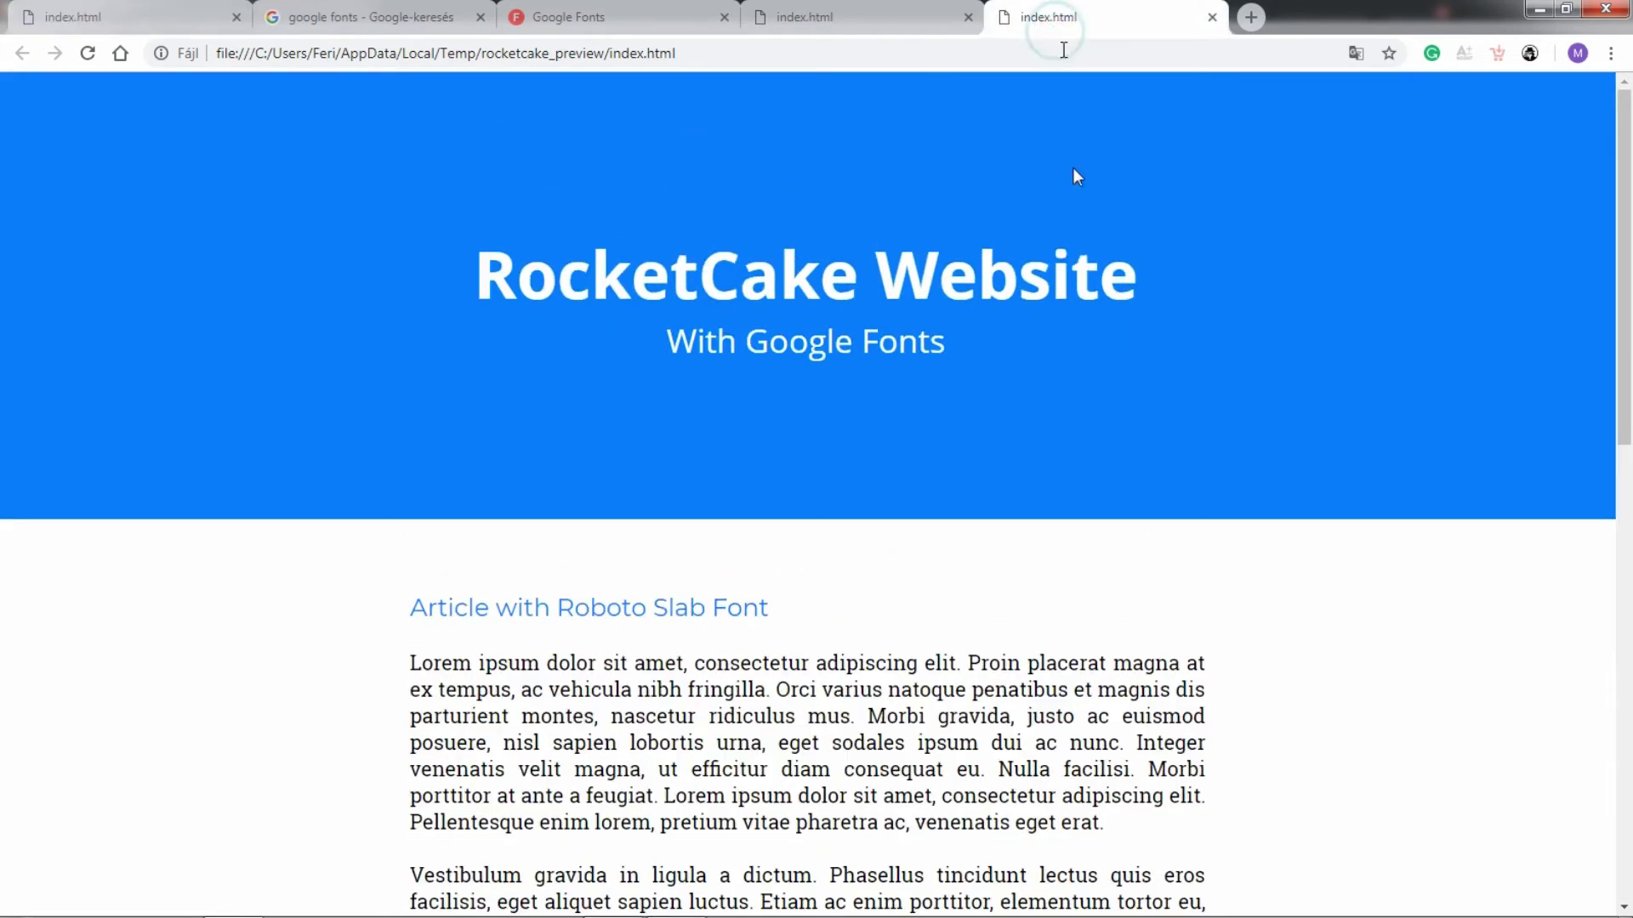
scroll(837, 345, down, 1)
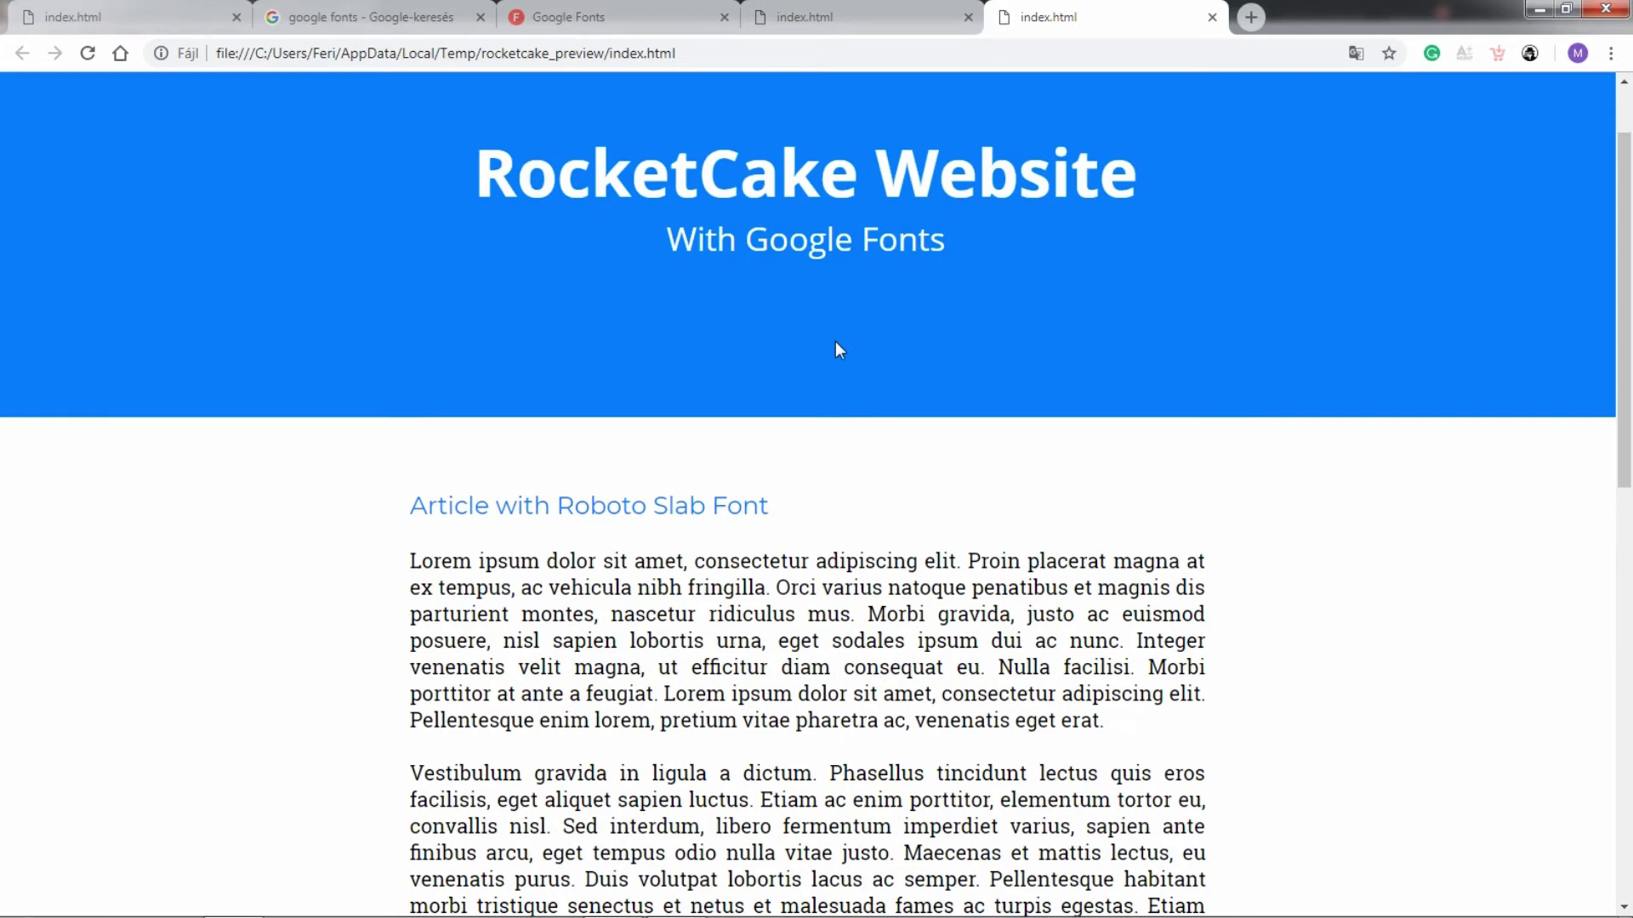
scroll(836, 349, down, 10)
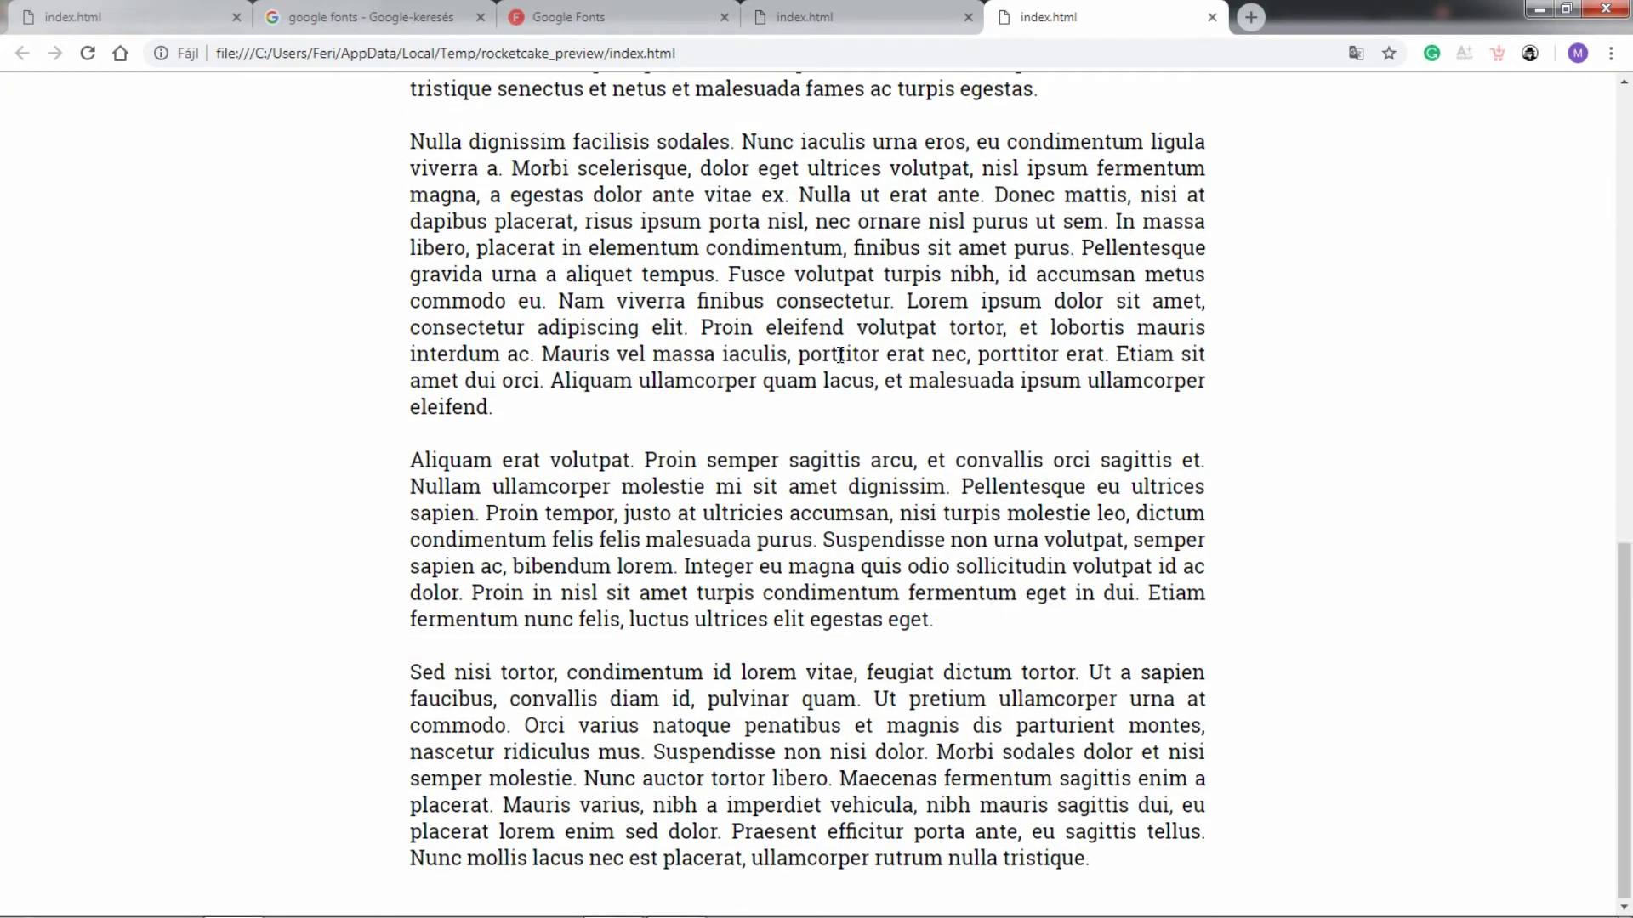
scroll(839, 355, up, 10)
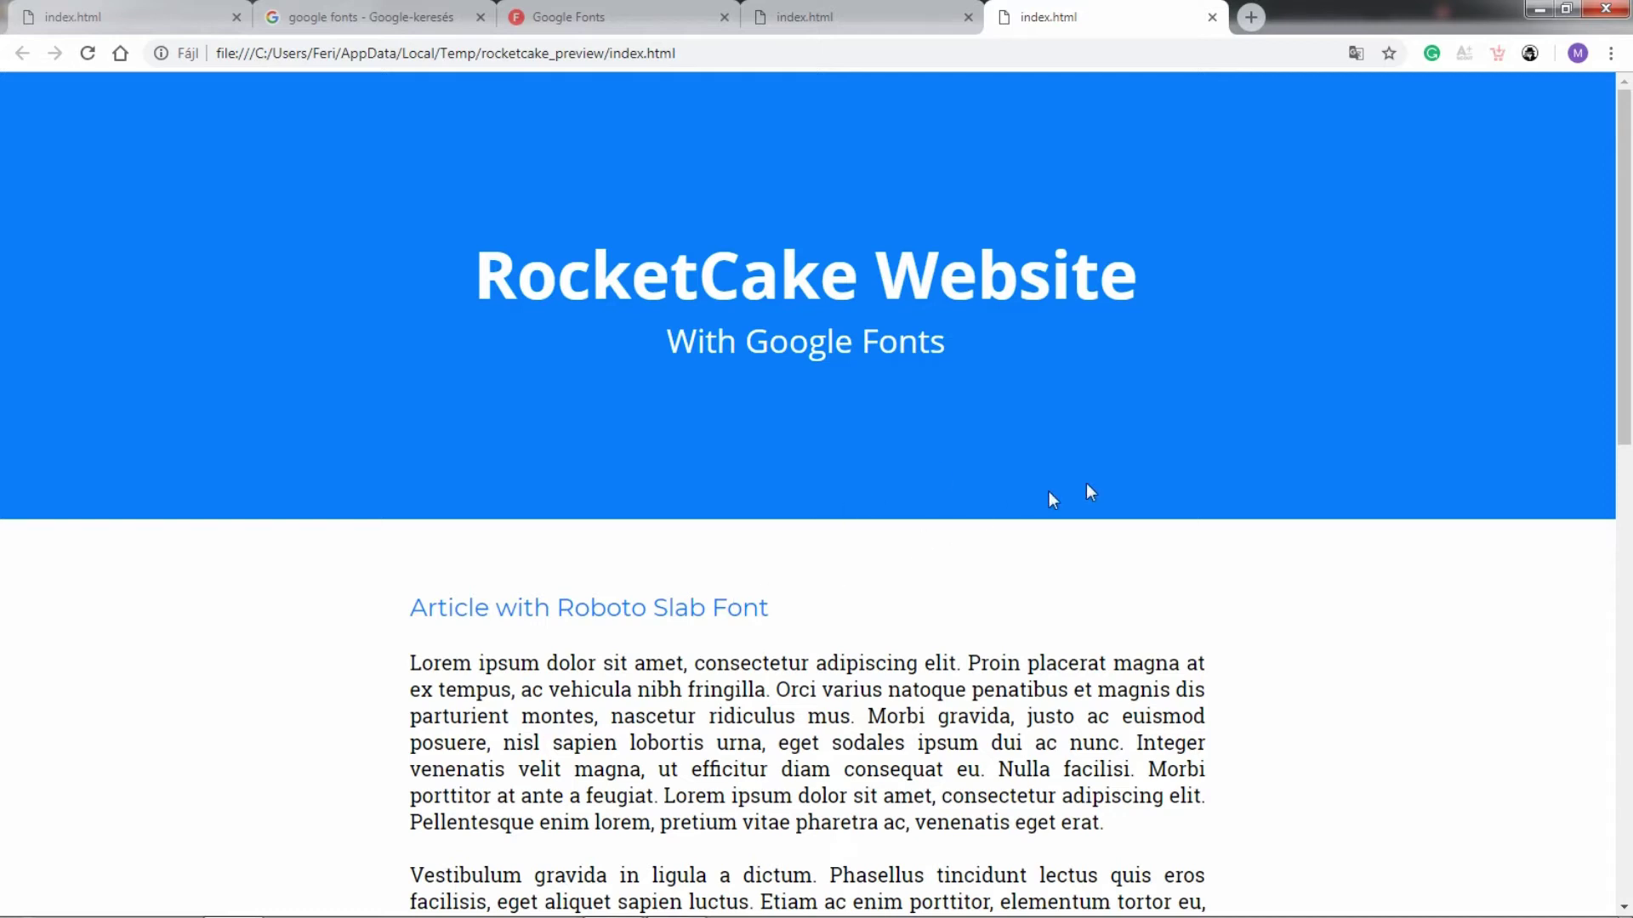
scroll(1080, 553, down, 3)
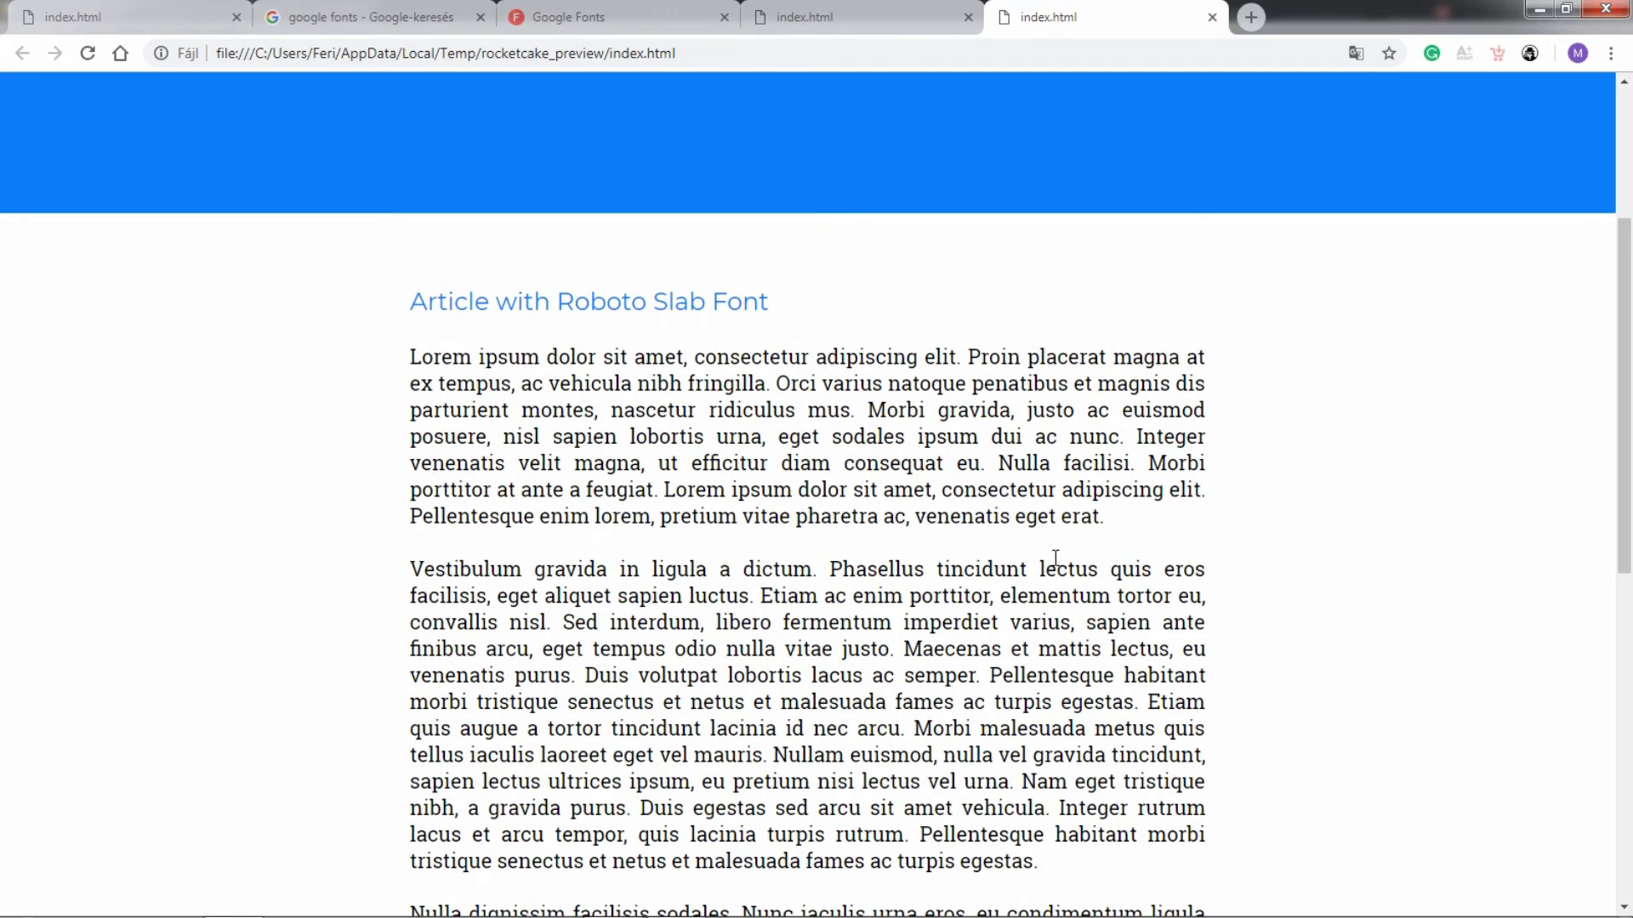
scroll(1000, 510, down, 9)
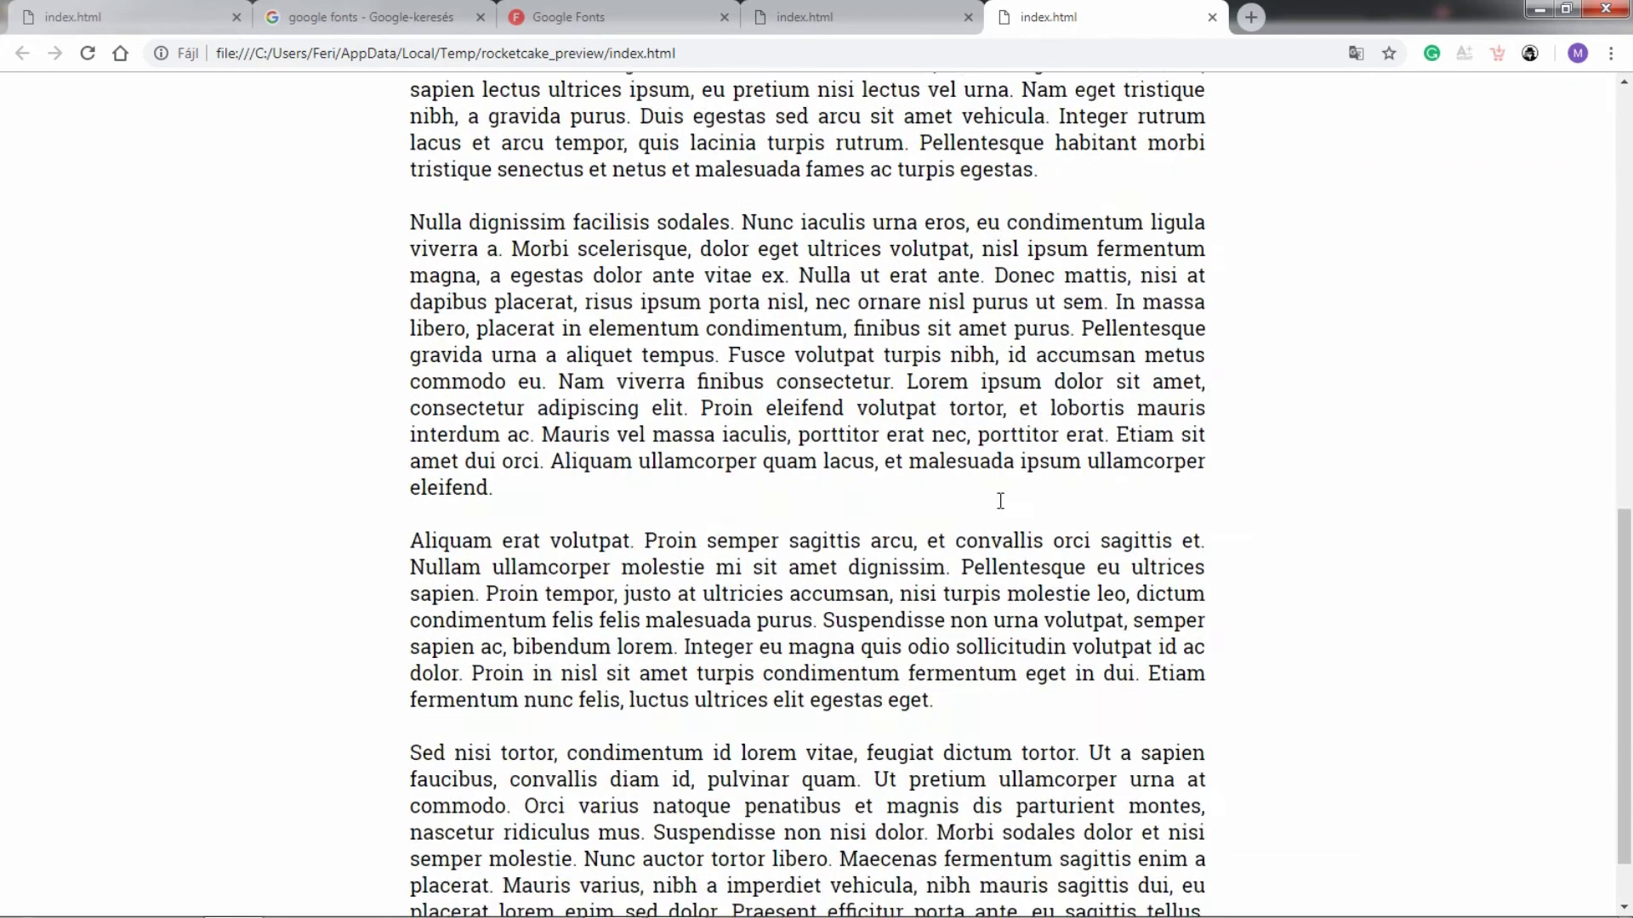
scroll(999, 520, up, 12)
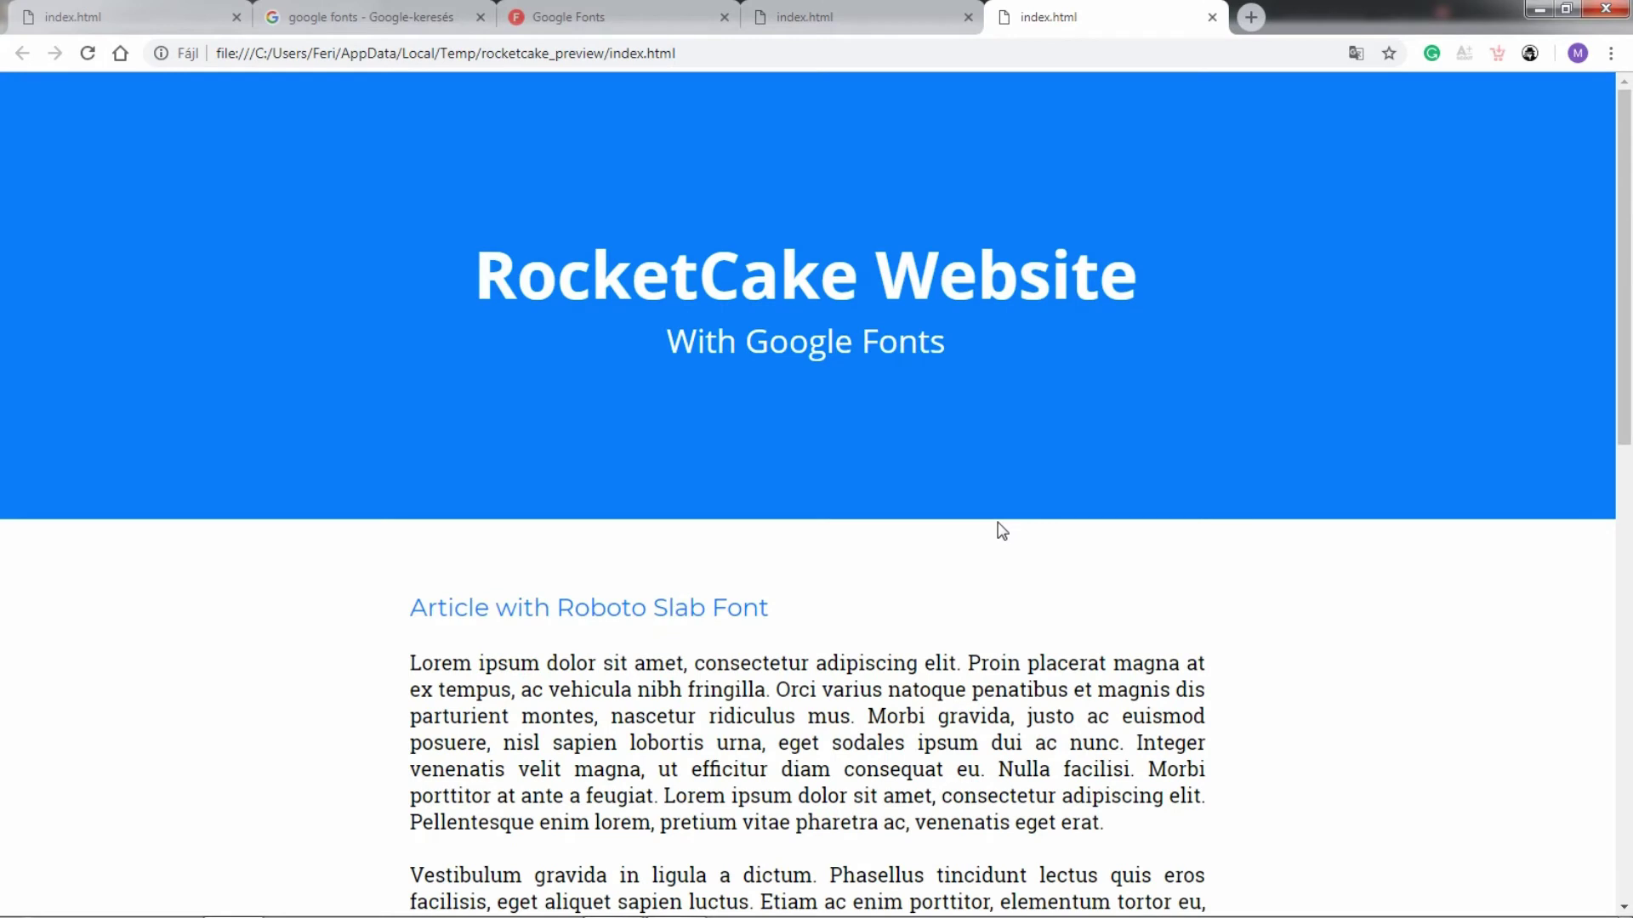